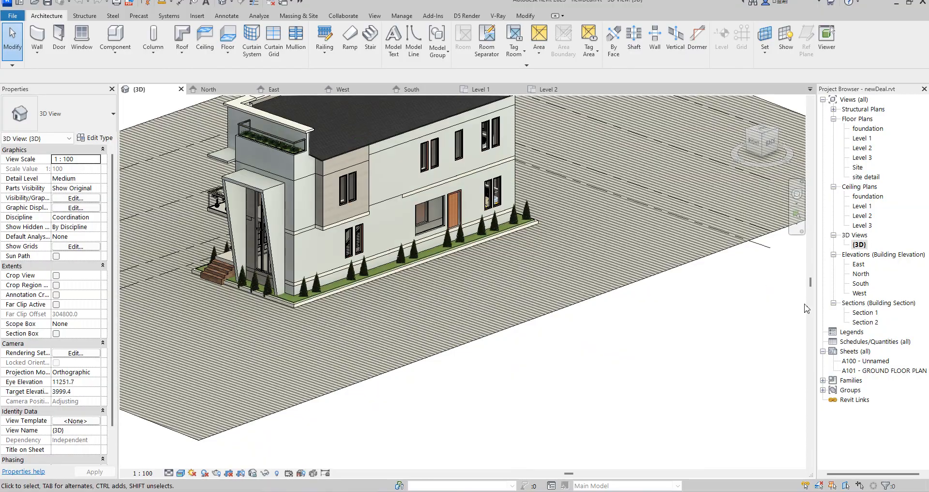
Examine the Level 1 and Level 2 floor plans and the entrance side of the building in the East elevation.
double_click(861, 138)
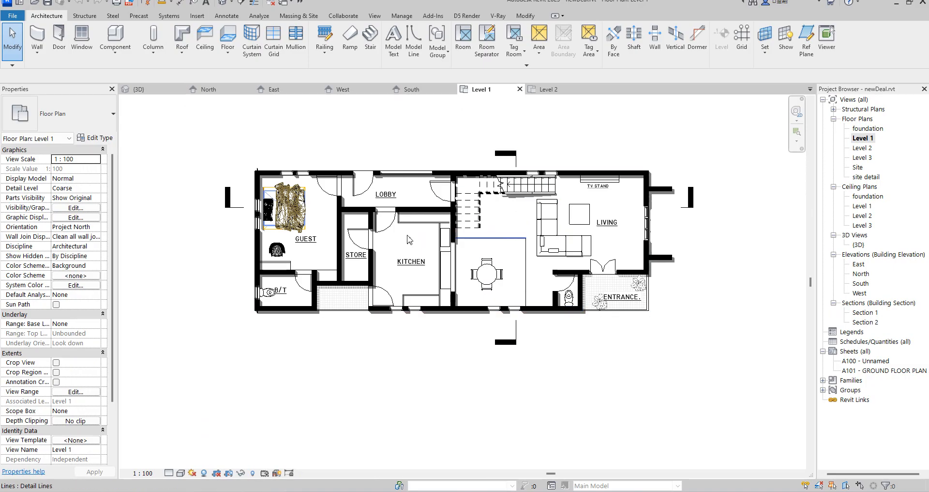
double_click(863, 148)
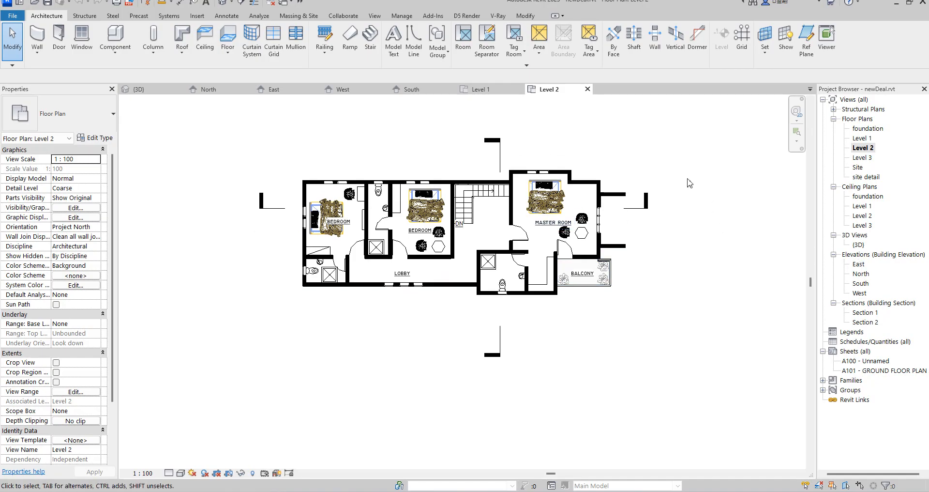
scroll(571, 262, up, 3)
scroll(500, 243, down, 3)
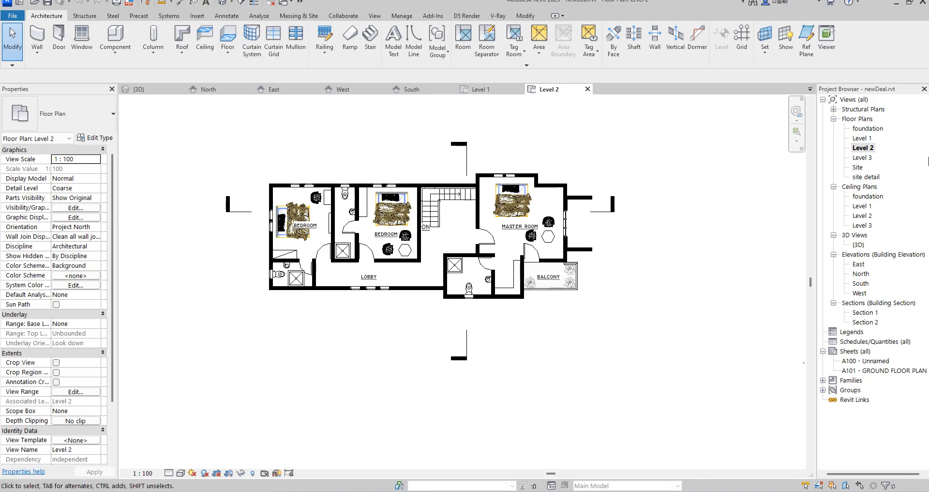
double_click(858, 264)
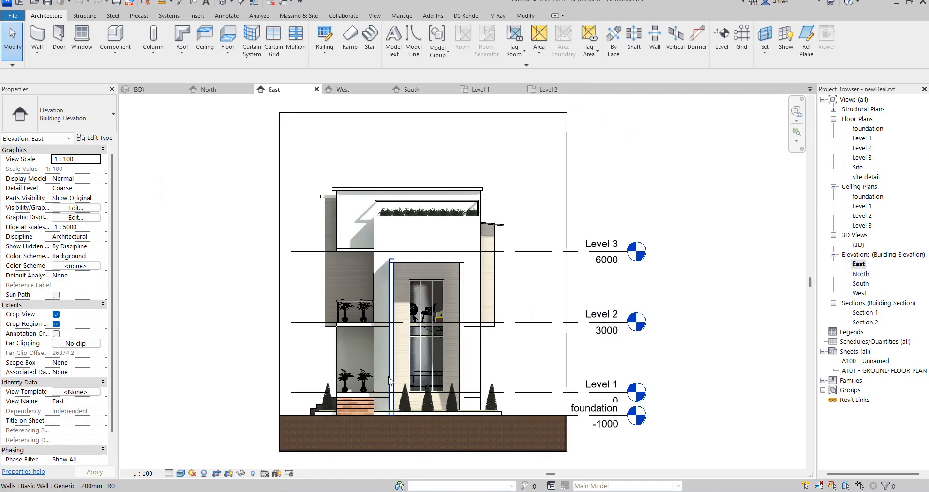
scroll(403, 387, up, 3)
scroll(382, 411, down, 3)
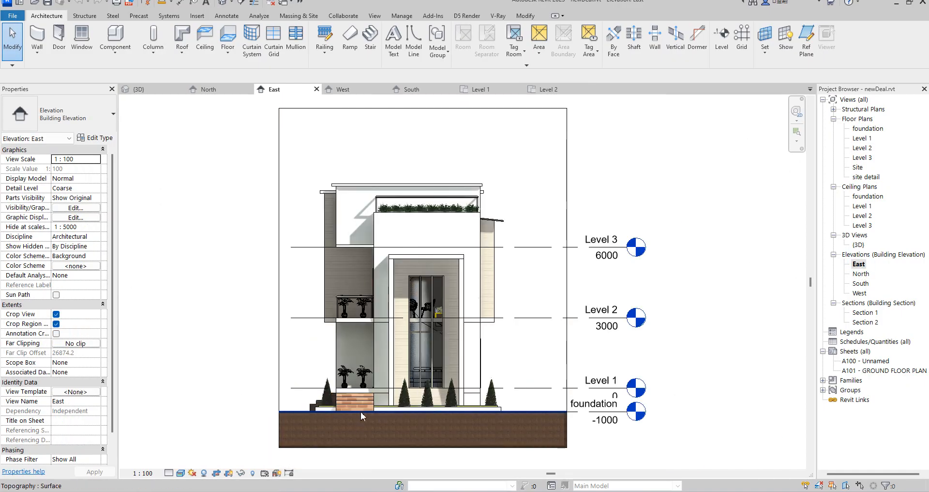
scroll(411, 405, up, 3)
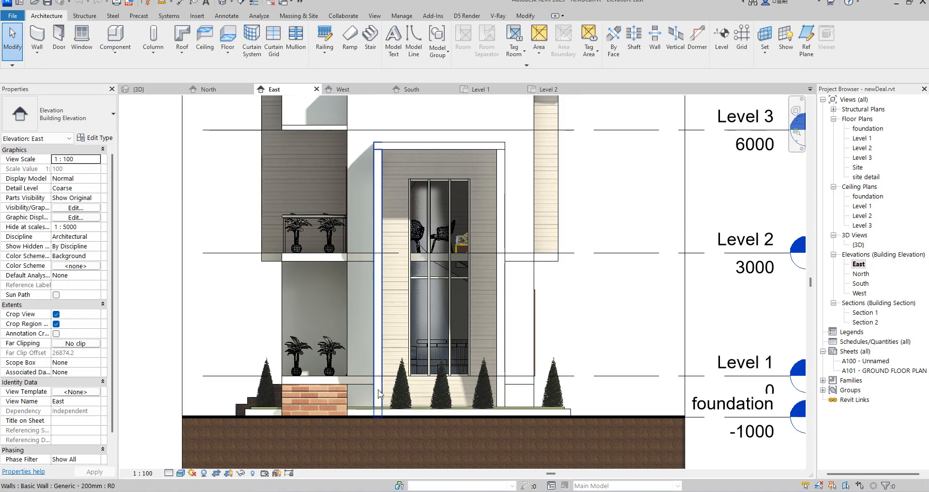
In the Level 1 floor plan, start an in-place model in the Casework category and accept its name.
double_click(861, 138)
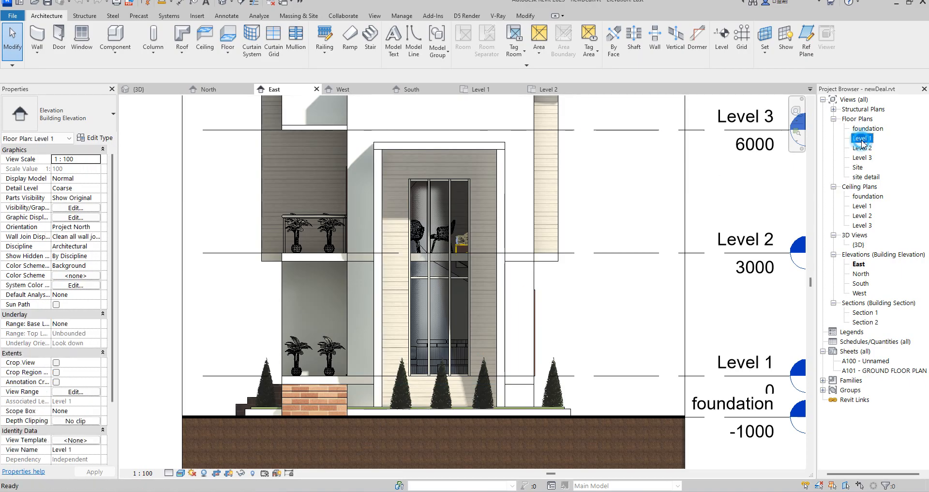
scroll(634, 300, up, 4)
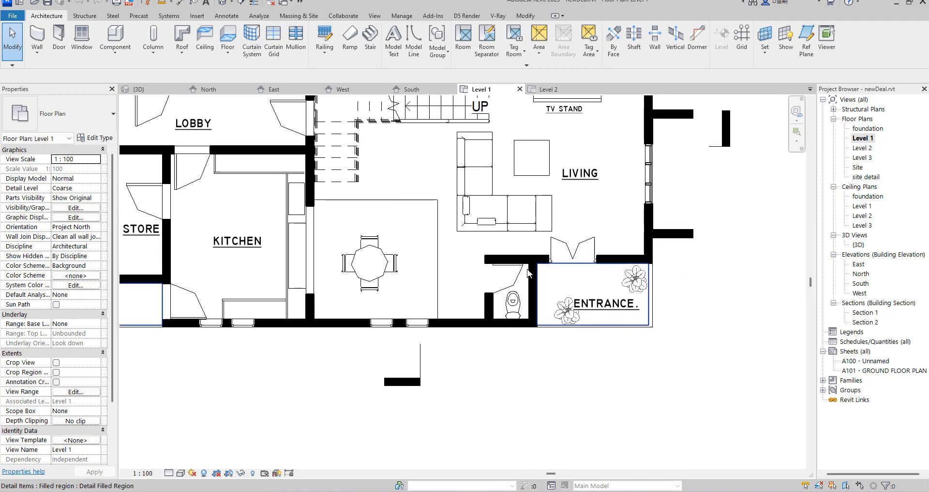
scroll(486, 309, down, 5)
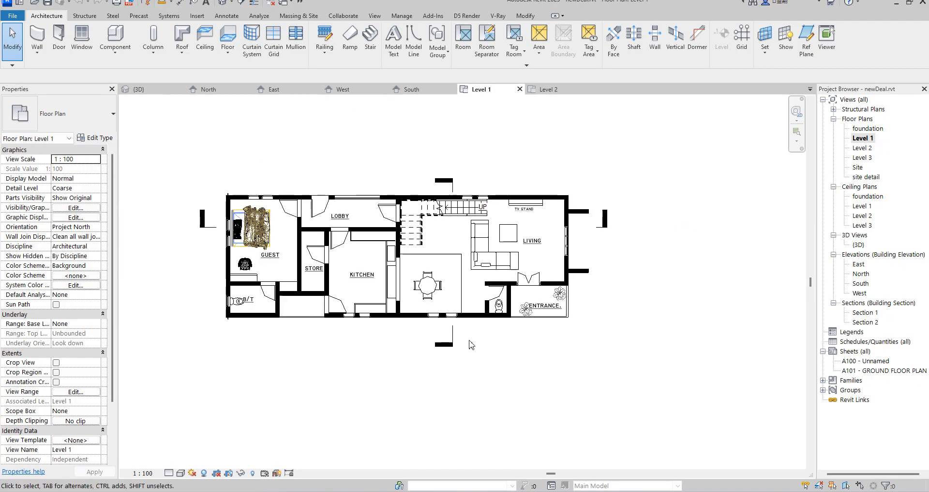
click(112, 53)
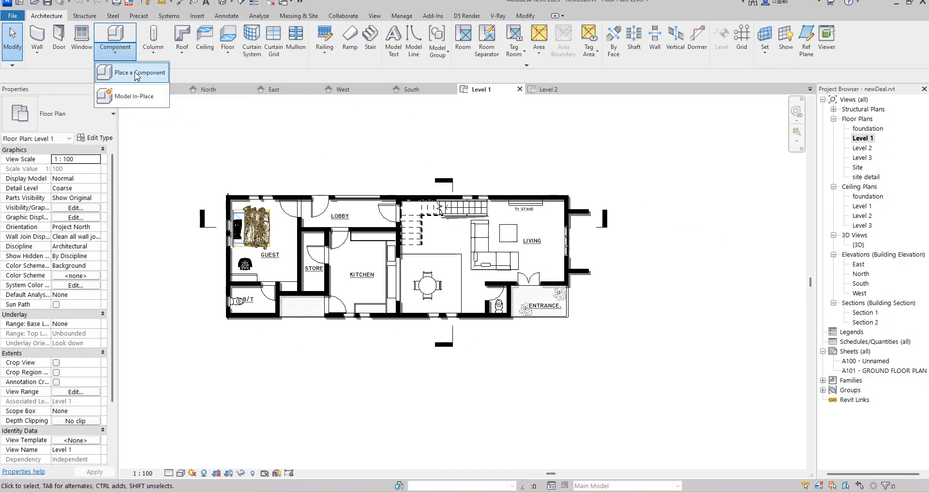
click(131, 96)
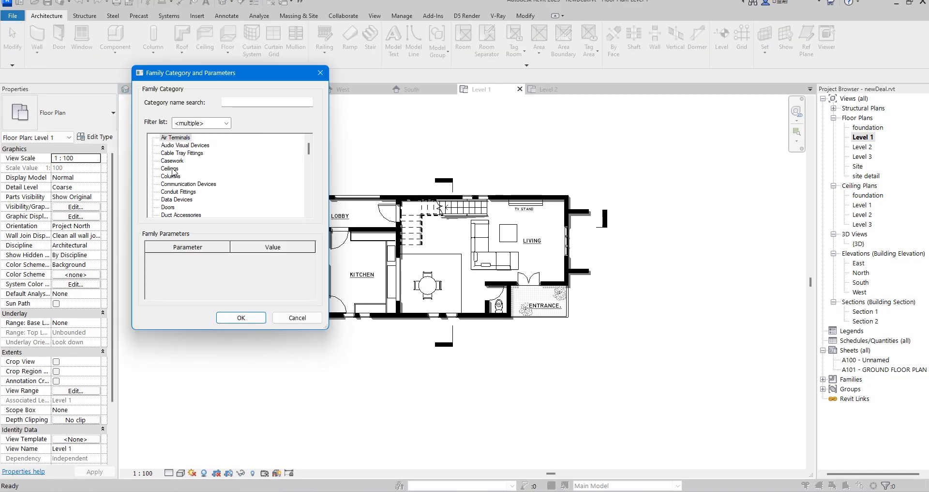
click(172, 161)
click(242, 314)
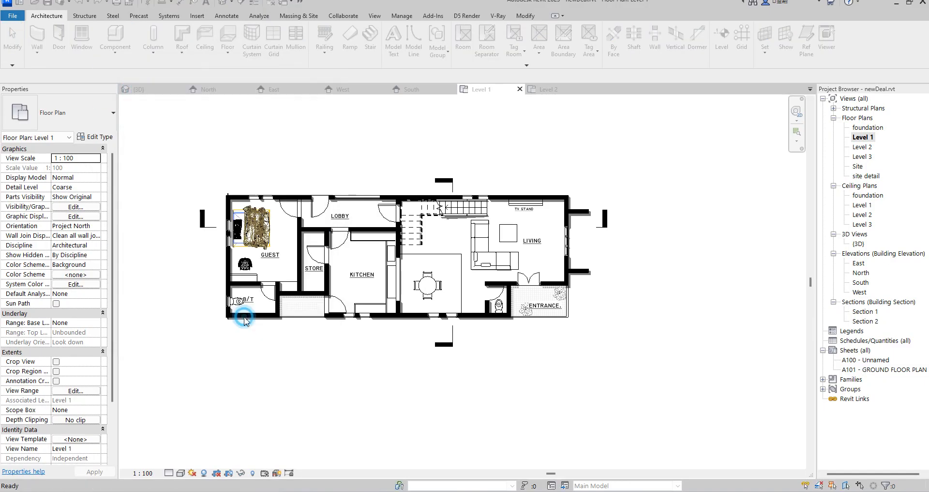
click(459, 267)
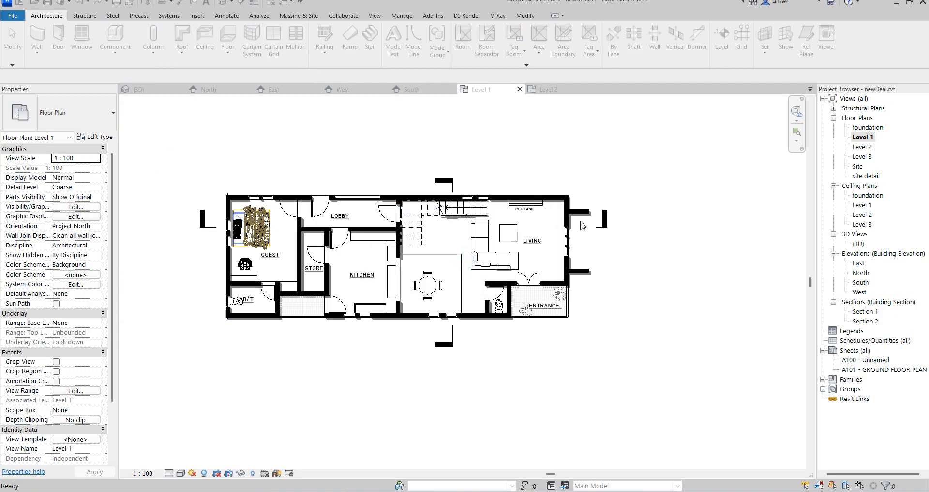
Extrude a rectangle about 700 by 3200 mm against the living room's outer wall, spanning the two projecting walls, with a depth of 250 mm.
click(82, 39)
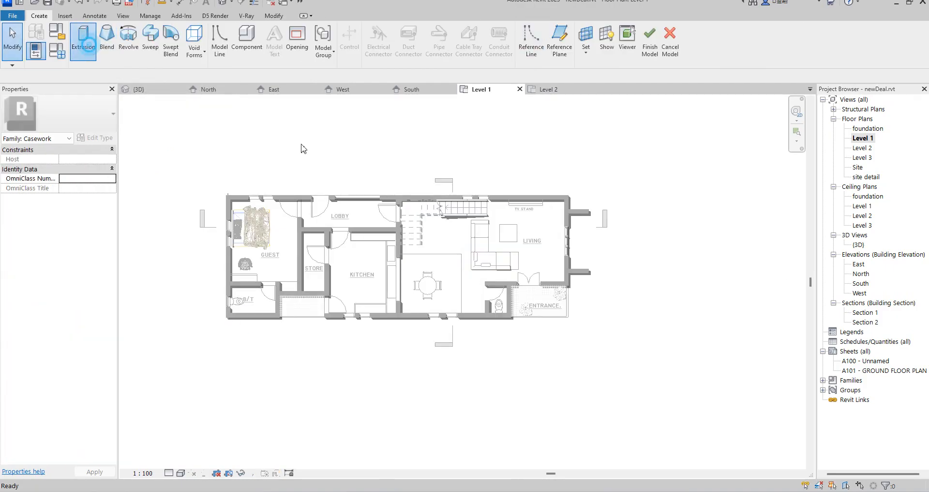
scroll(620, 252, up, 5)
click(618, 171)
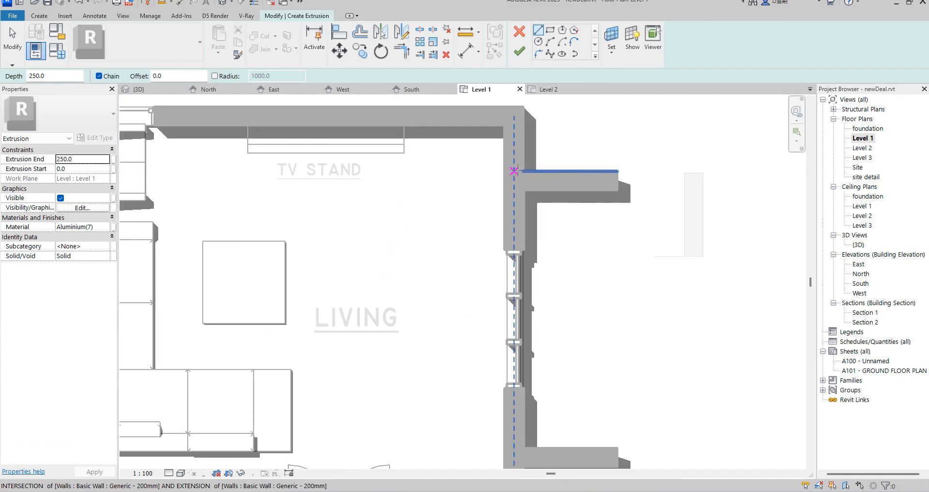
click(525, 172)
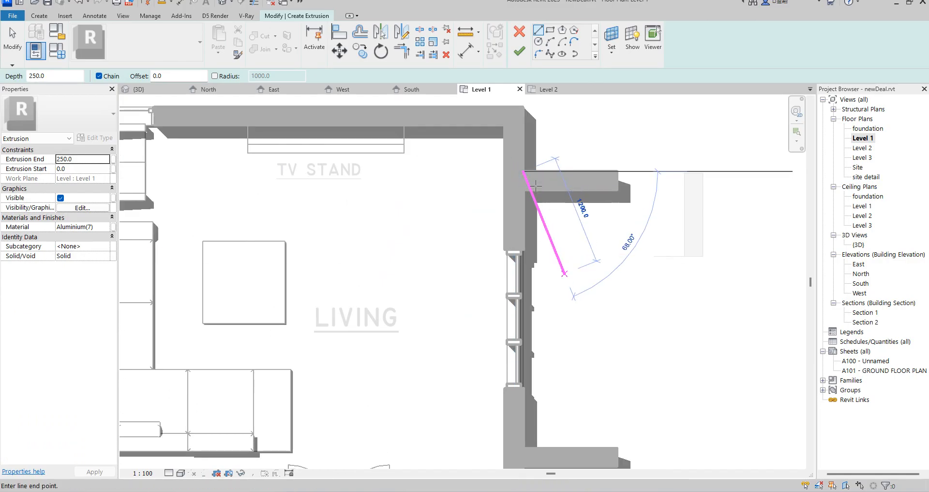
click(549, 31)
click(525, 171)
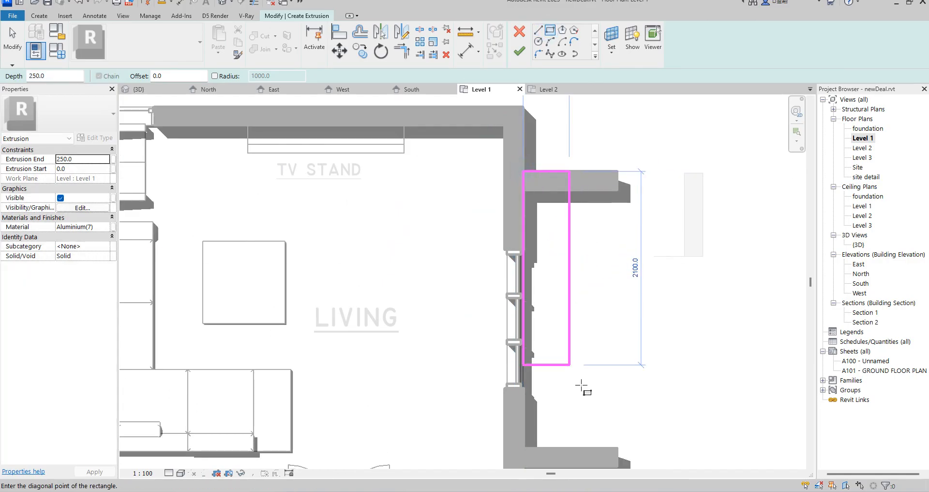
scroll(583, 368, down, 2)
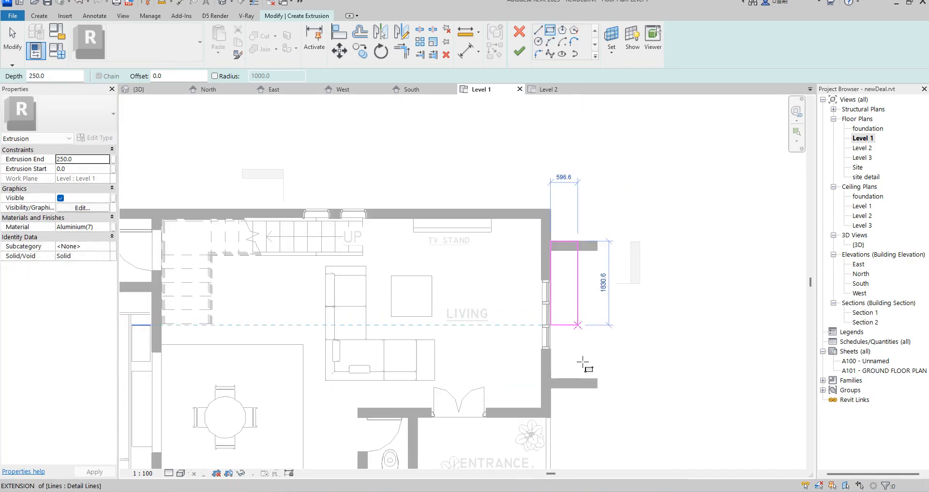
click(583, 387)
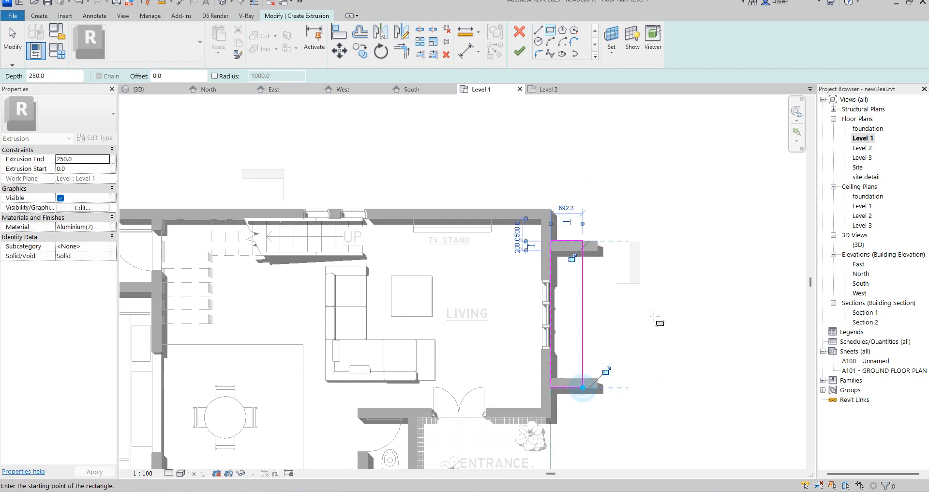
click(519, 50)
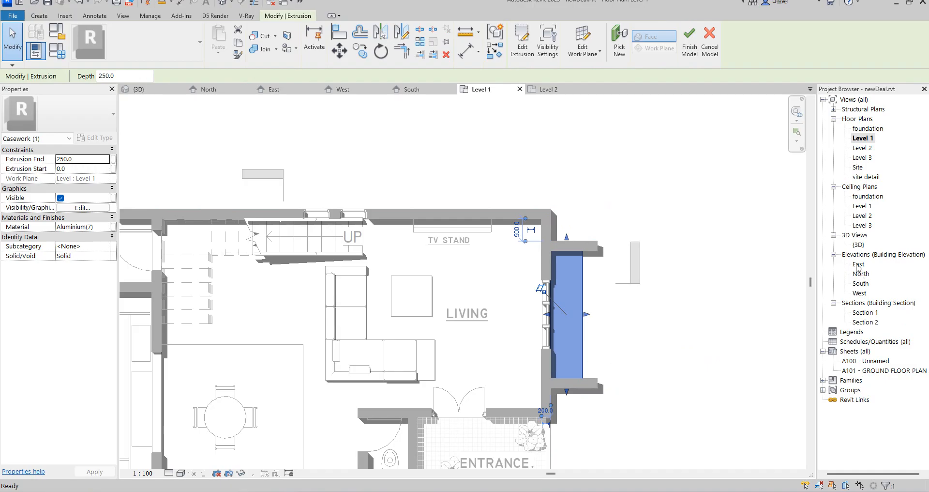
In the East elevation, lower the extrusion to run from -360 to -200, and finish the in-place model.
double_click(857, 265)
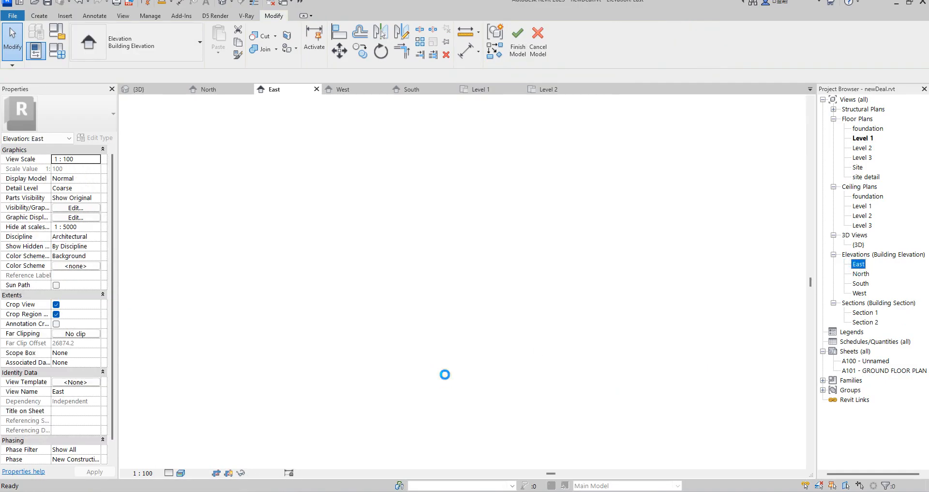
right_click(444, 374)
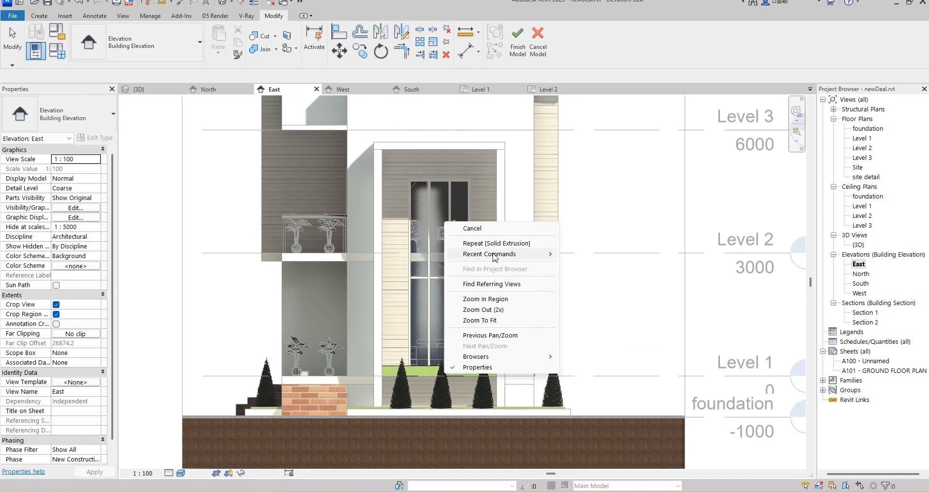
click(472, 228)
click(439, 371)
scroll(440, 379, up, 5)
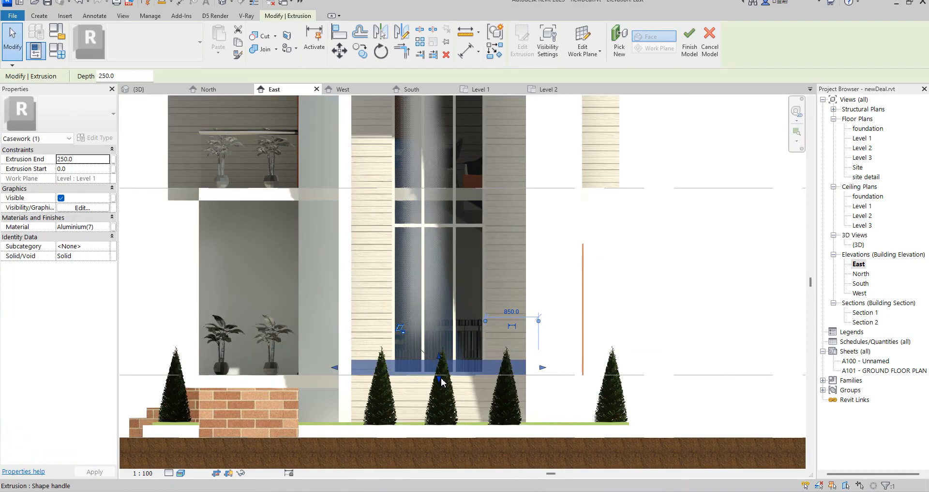
drag(440, 379, 438, 409)
drag(438, 349, 437, 396)
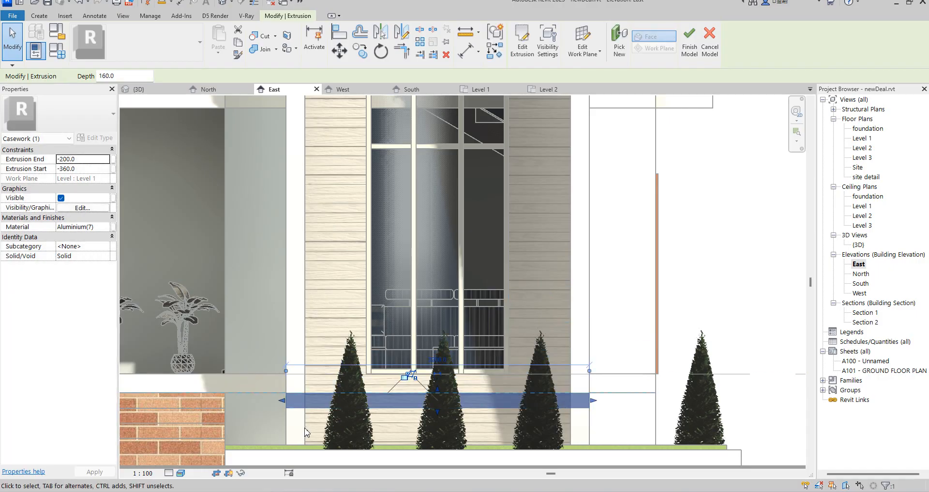
click(689, 47)
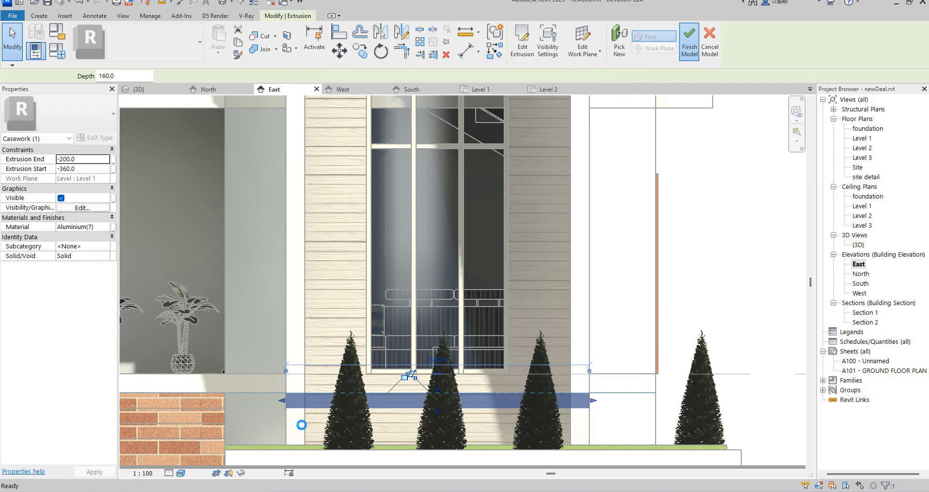
click(569, 401)
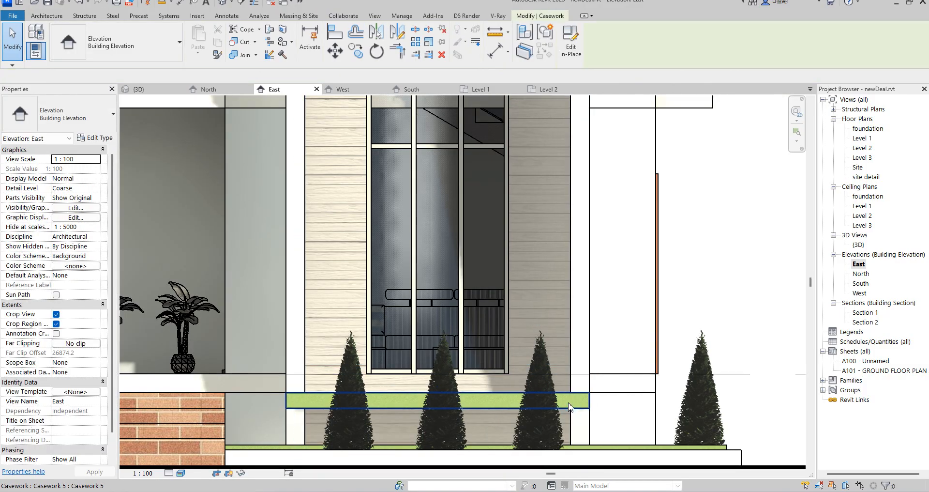
click(97, 138)
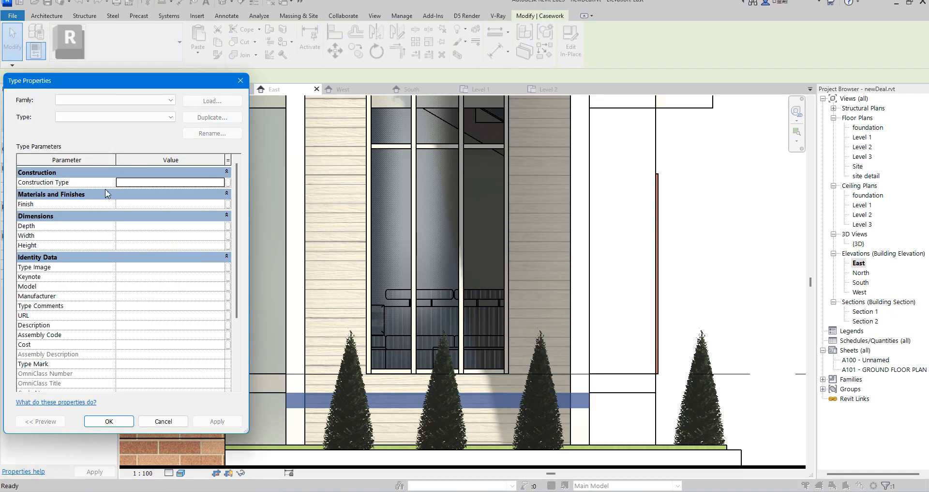
click(245, 82)
Reopen the casework slab for in-place editing and open the material selection of its extrusion.
click(571, 46)
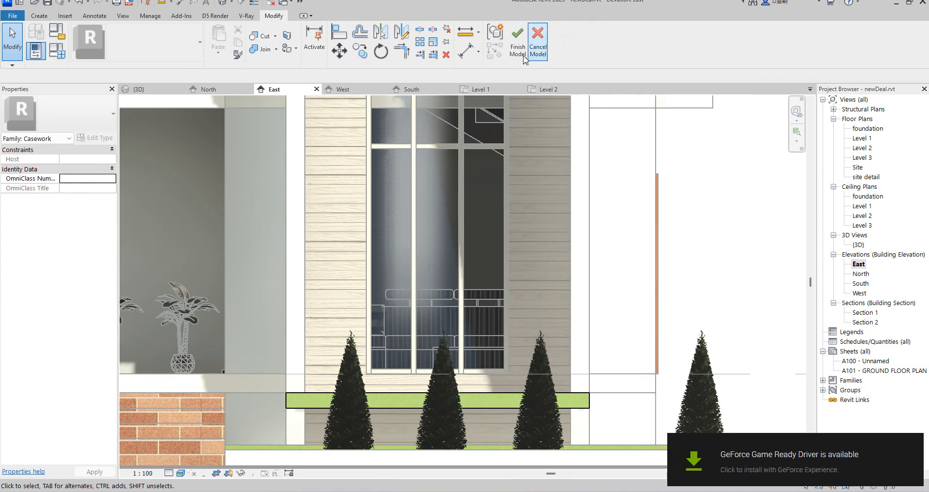
click(406, 405)
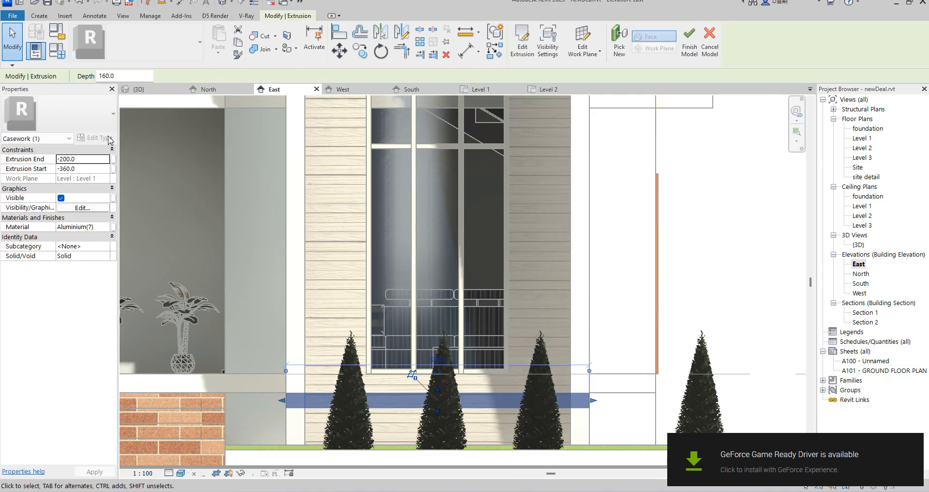
click(110, 228)
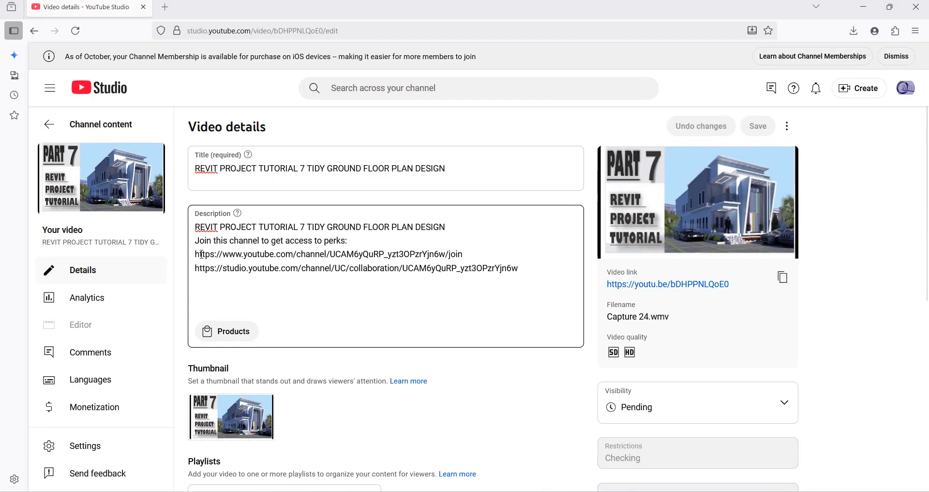
click(853, 7)
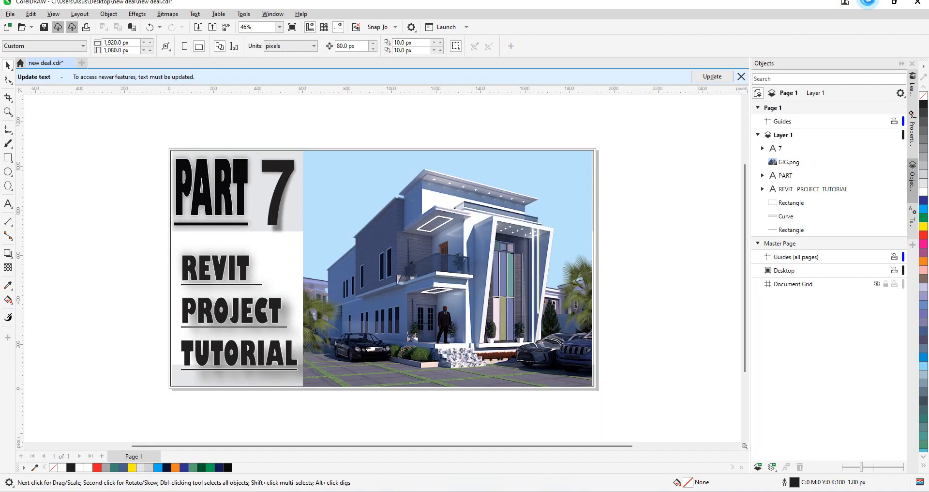
click(870, 2)
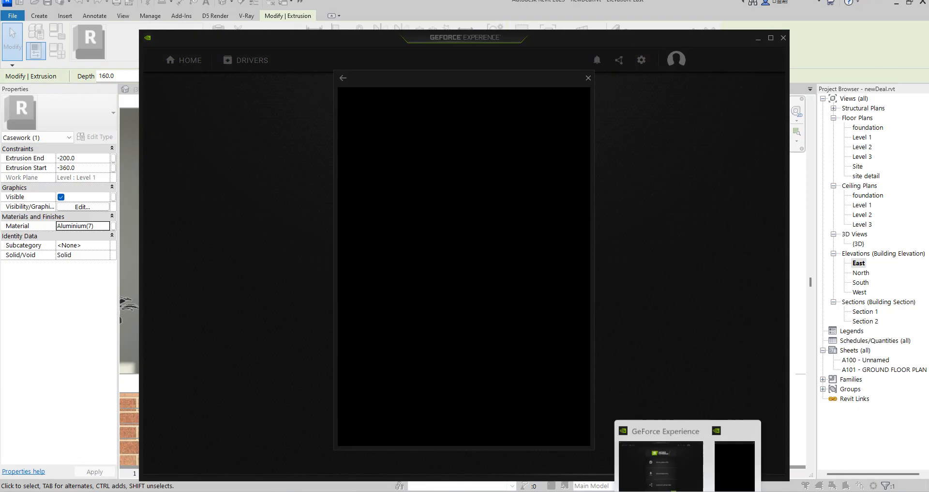
click(547, 491)
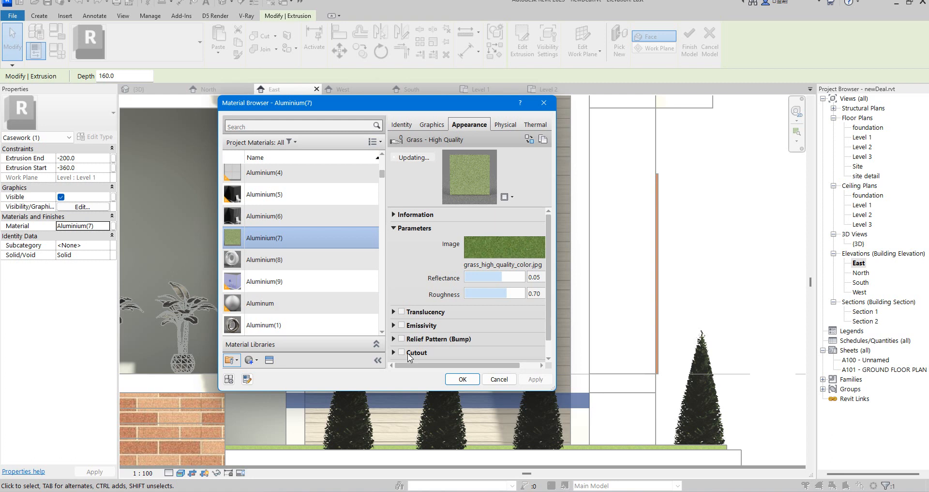
Assign the material Aluminium(8) to the slab extrusion below the tall window.
scroll(317, 194, up, 1)
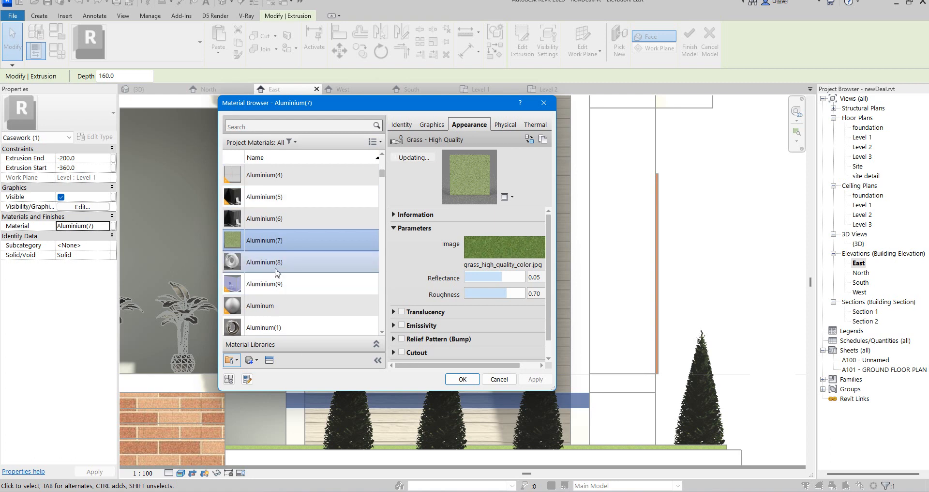
click(280, 263)
click(463, 379)
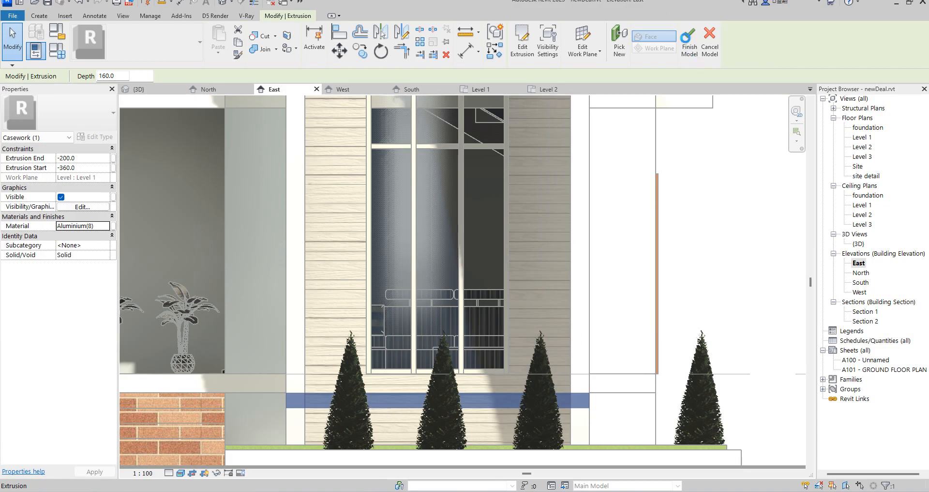
Finish the in-place slab model and open the north-side projecting wall's profile for editing in the North elevation.
click(690, 39)
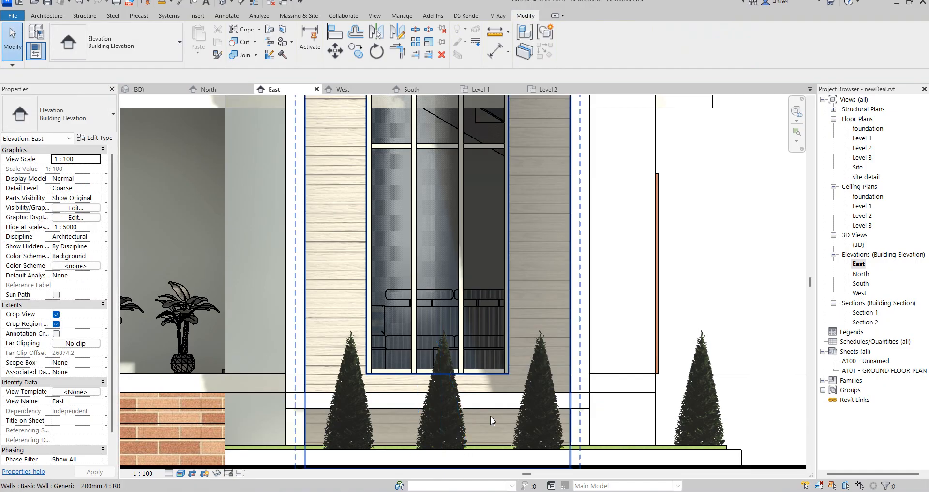
click(582, 424)
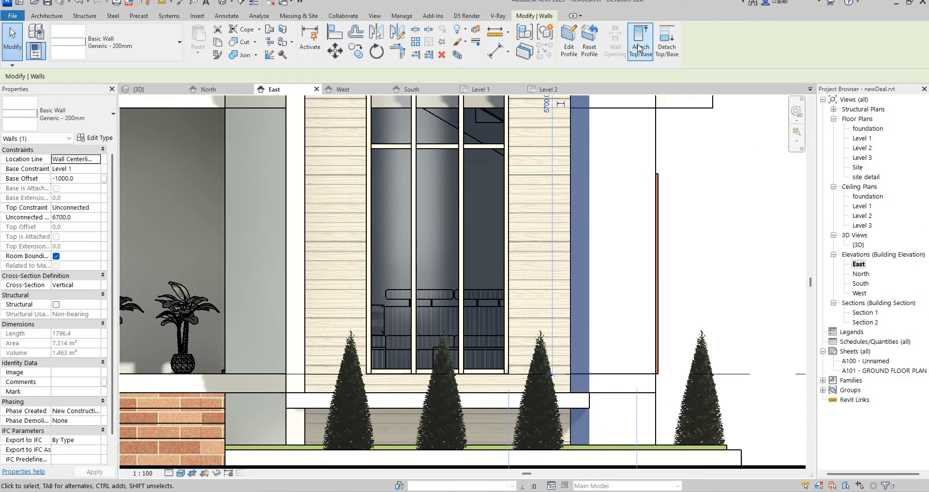
click(569, 39)
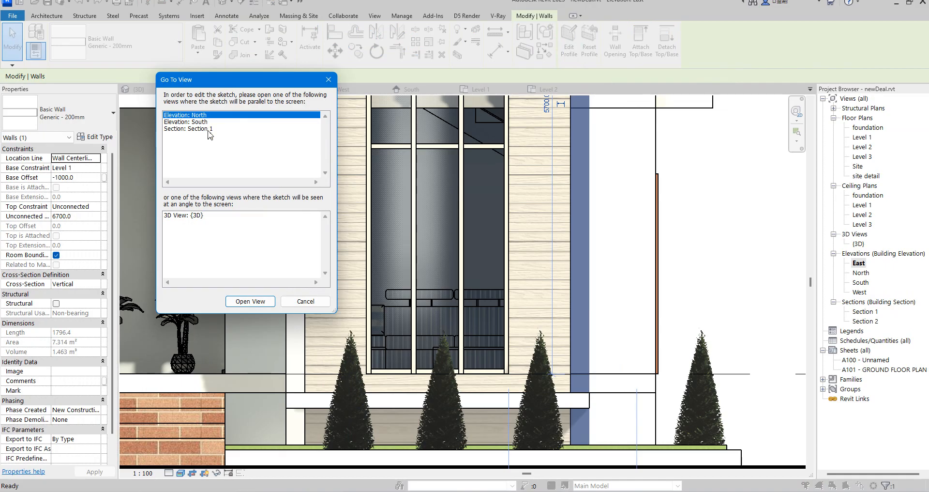
click(250, 301)
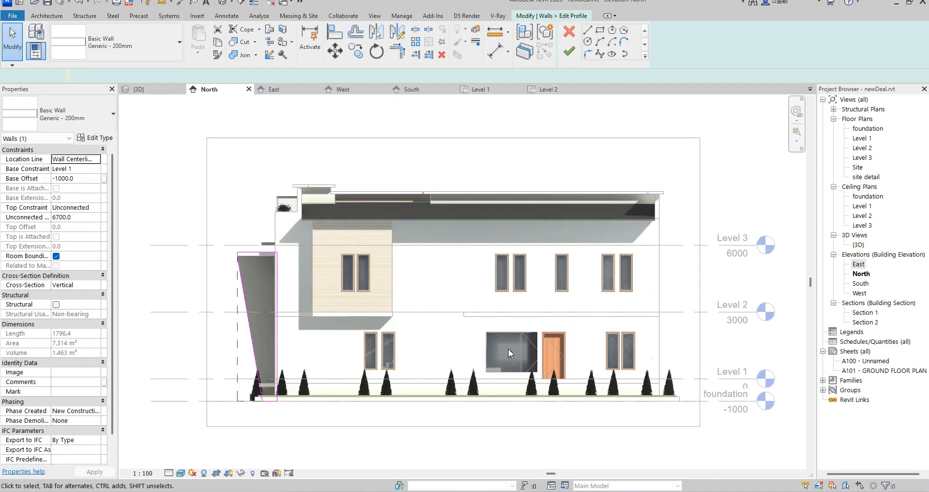
scroll(263, 392, up, 4)
scroll(264, 391, up, 3)
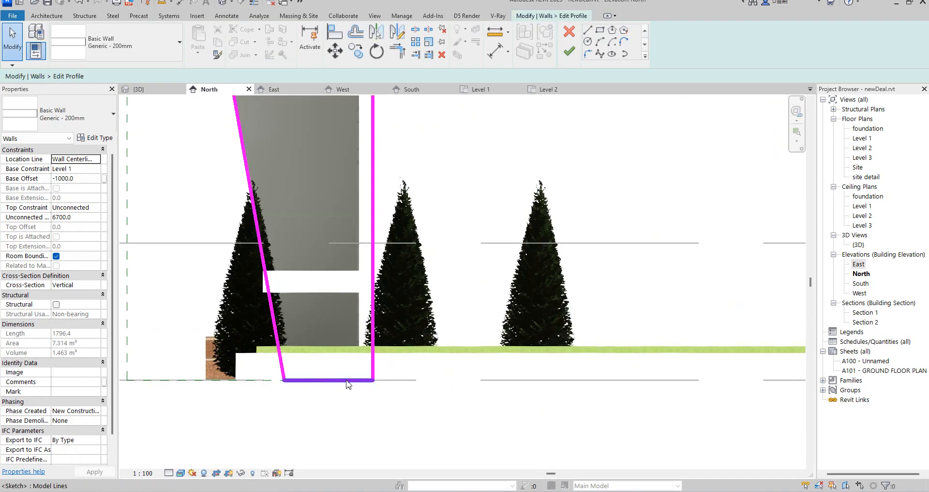
click(597, 39)
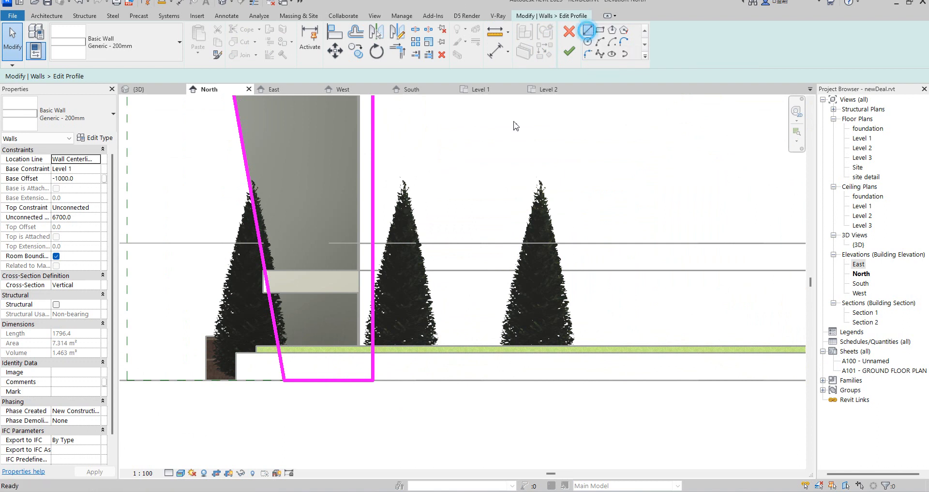
scroll(271, 286, up, 4)
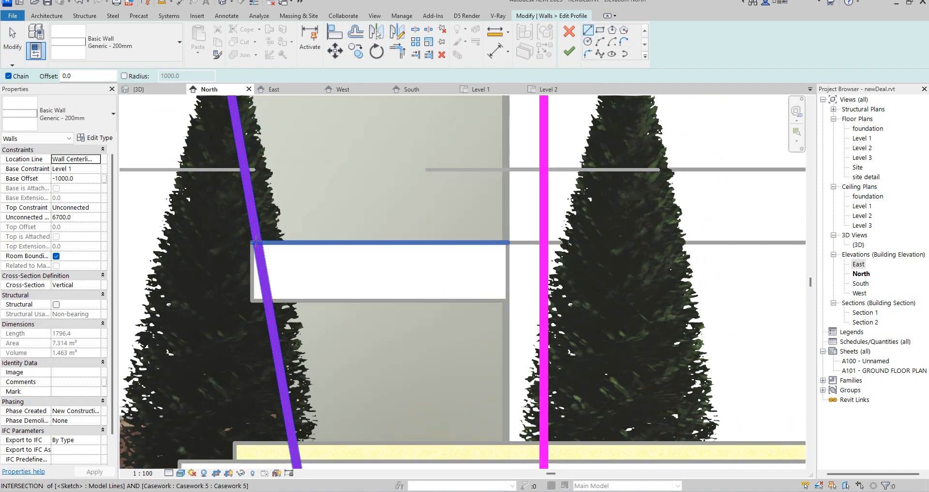
click(268, 300)
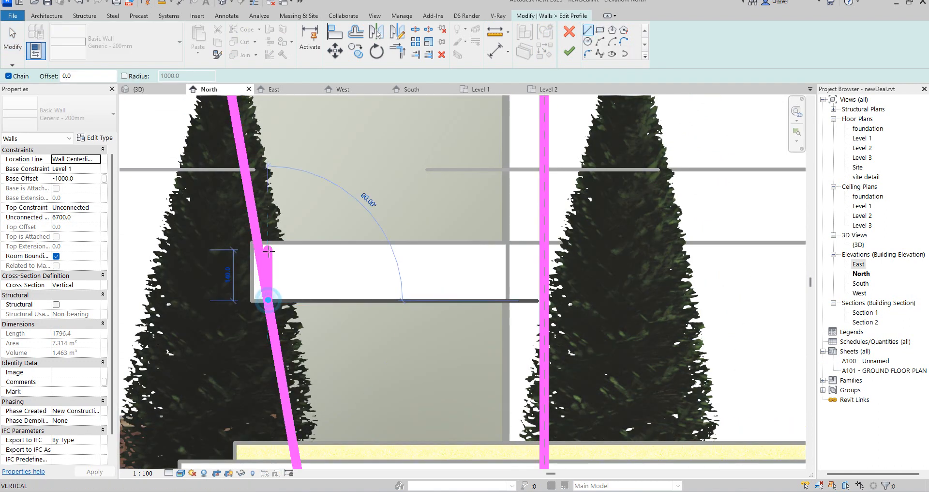
right_click(264, 290)
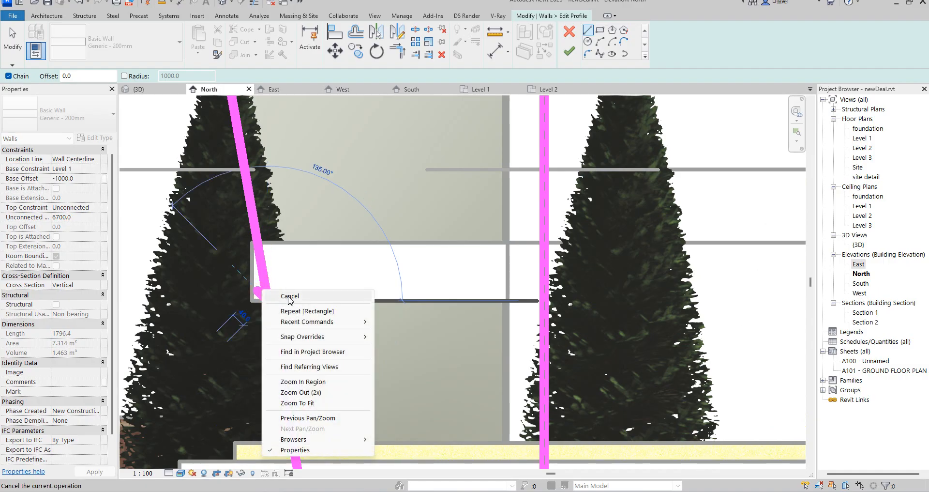
click(288, 295)
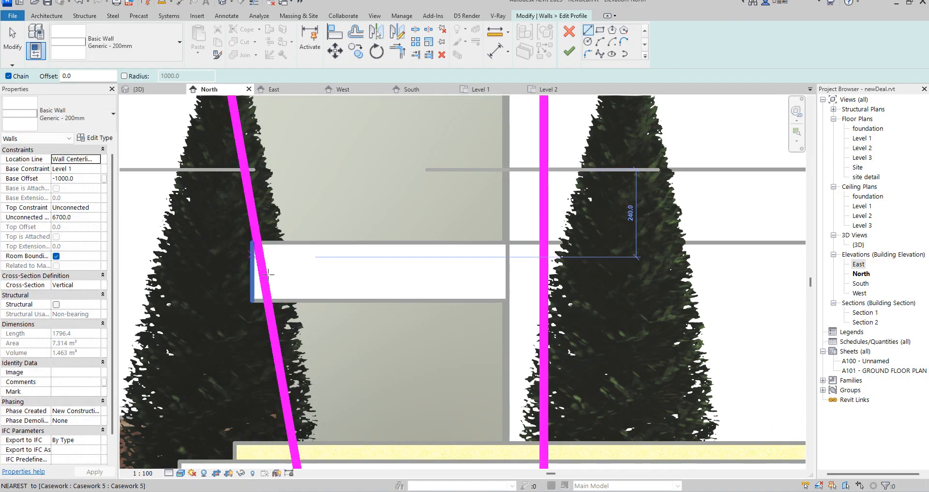
Align the base line of the wall profile with the slab's underside, removing the unsatisfied constraints, and finish the profile edit.
click(342, 32)
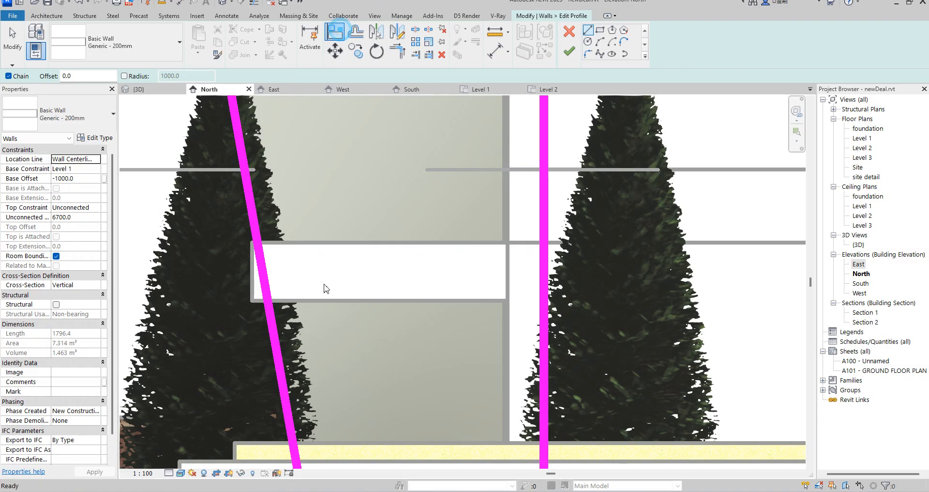
scroll(347, 390, down, 5)
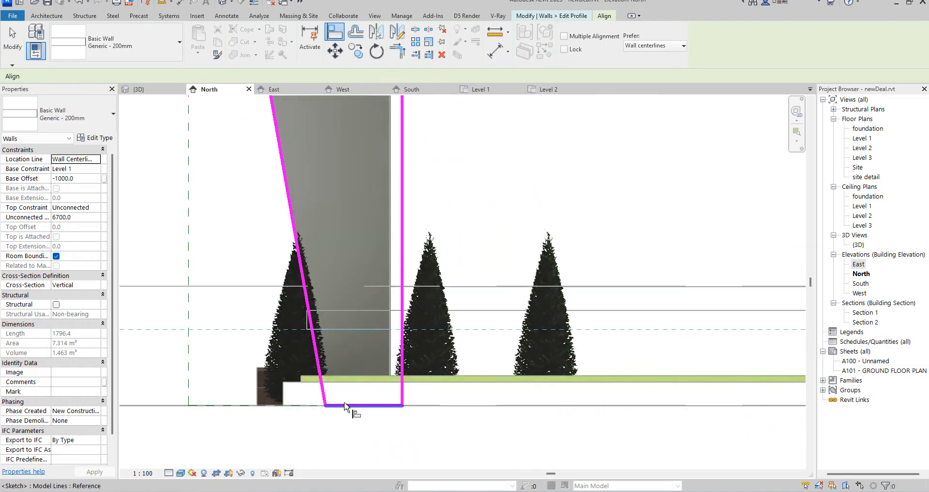
click(344, 405)
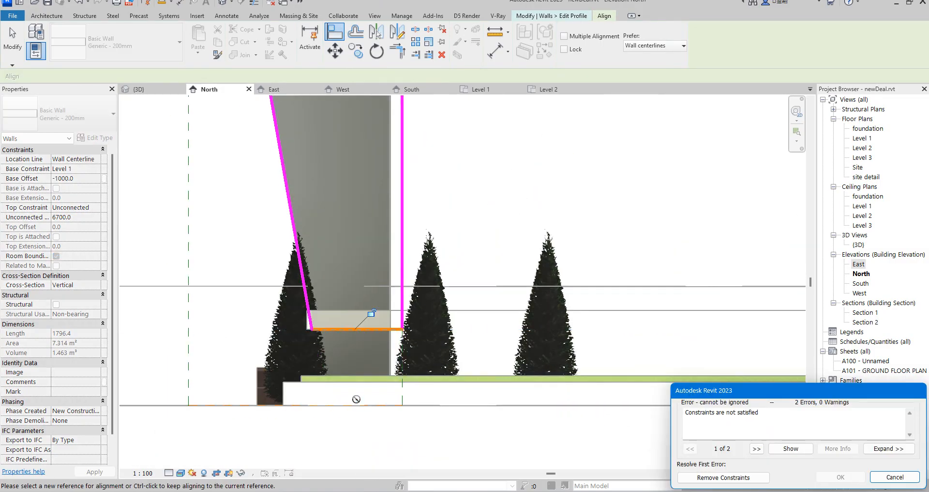
click(715, 471)
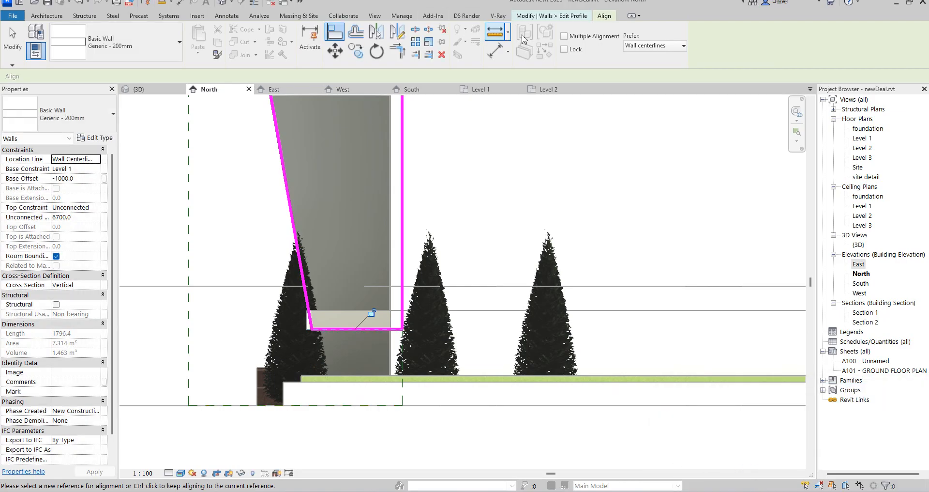
right_click(517, 221)
click(545, 227)
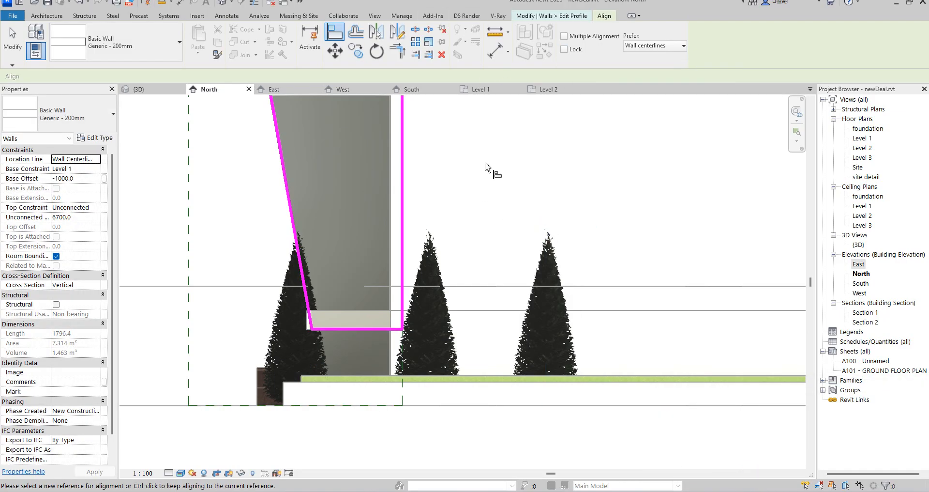
right_click(480, 155)
click(570, 167)
click(571, 54)
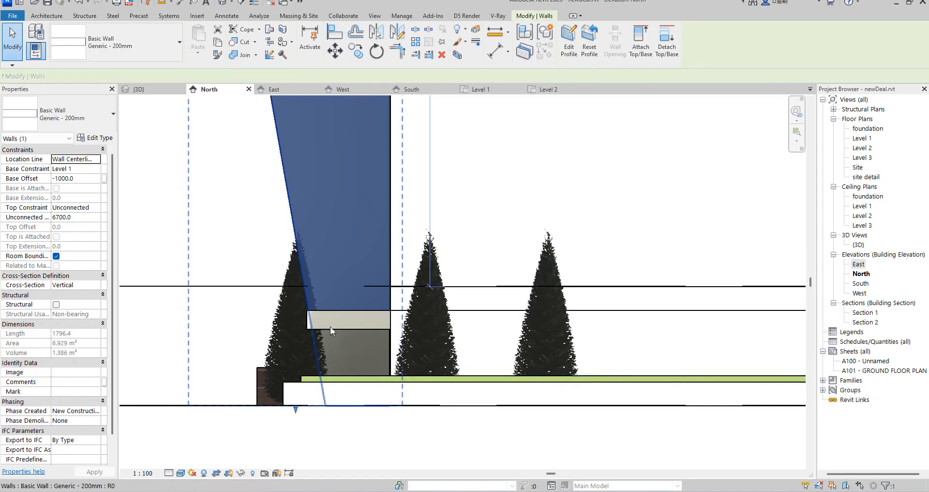
click(226, 250)
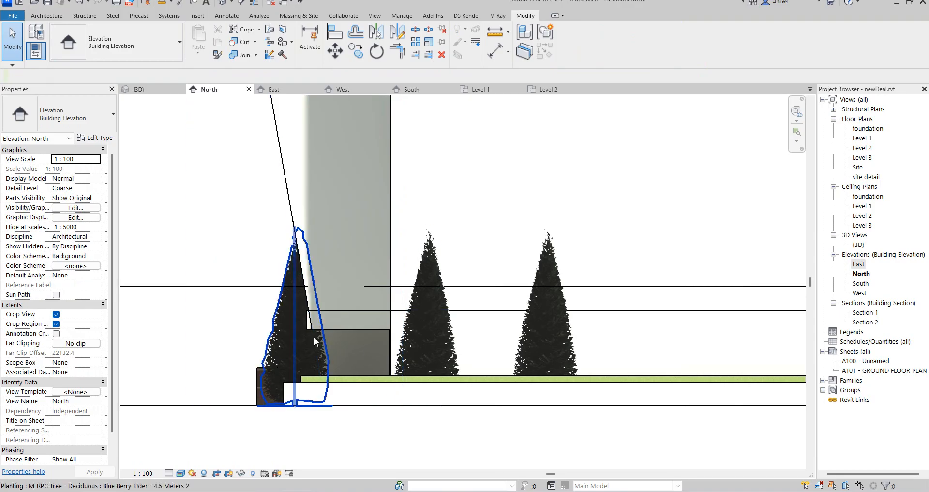
From the East elevation, open the opposite projecting wall's profile for editing in the South elevation.
double_click(859, 265)
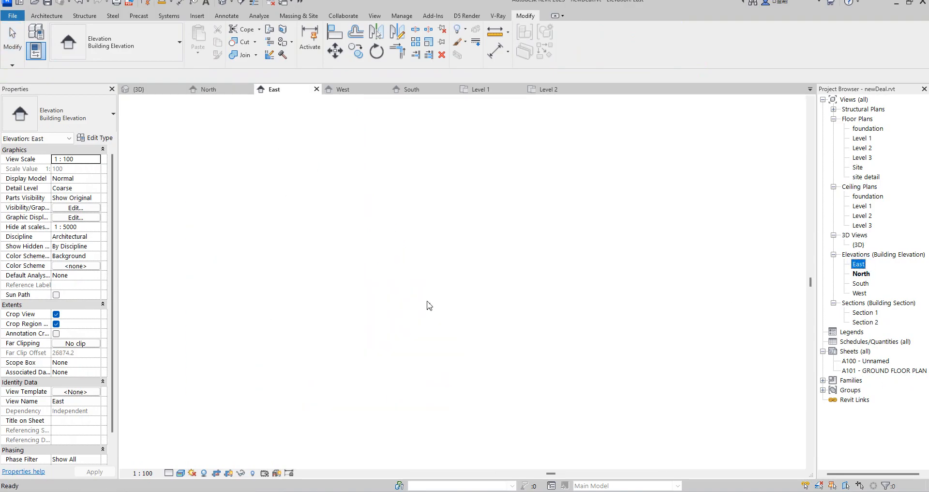
click(296, 297)
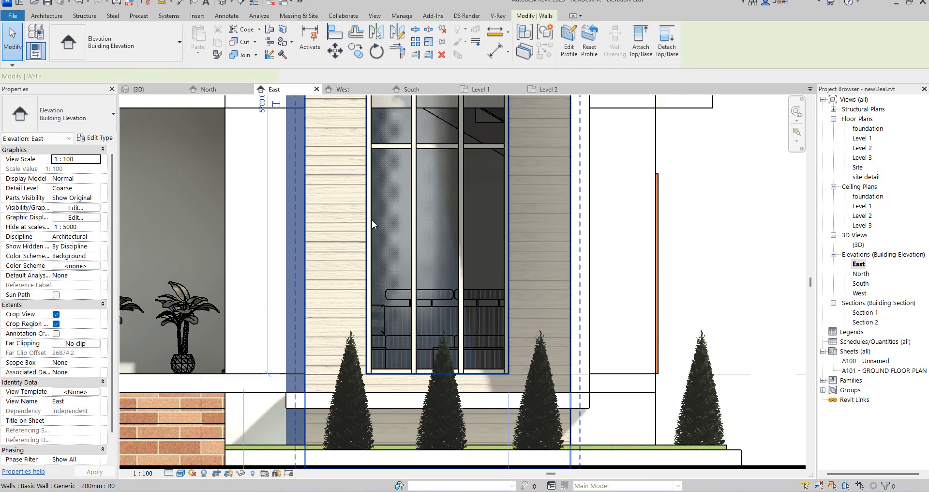
click(569, 39)
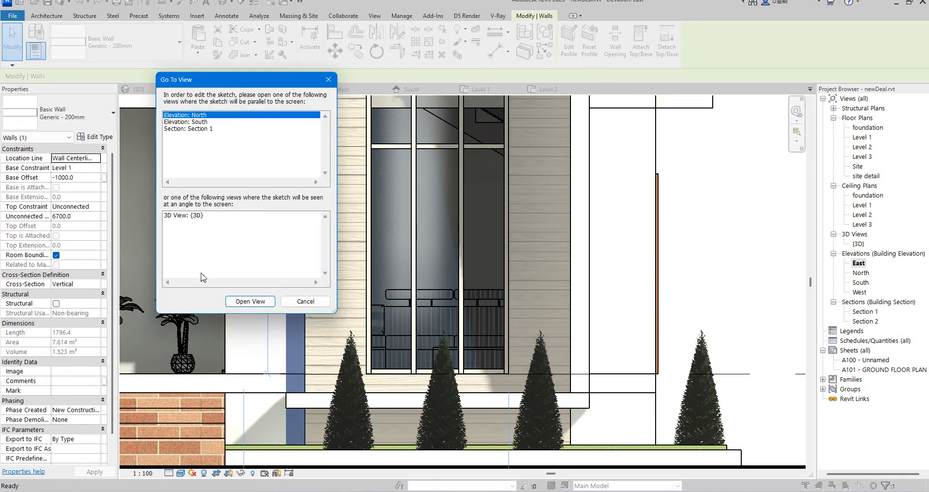
click(202, 121)
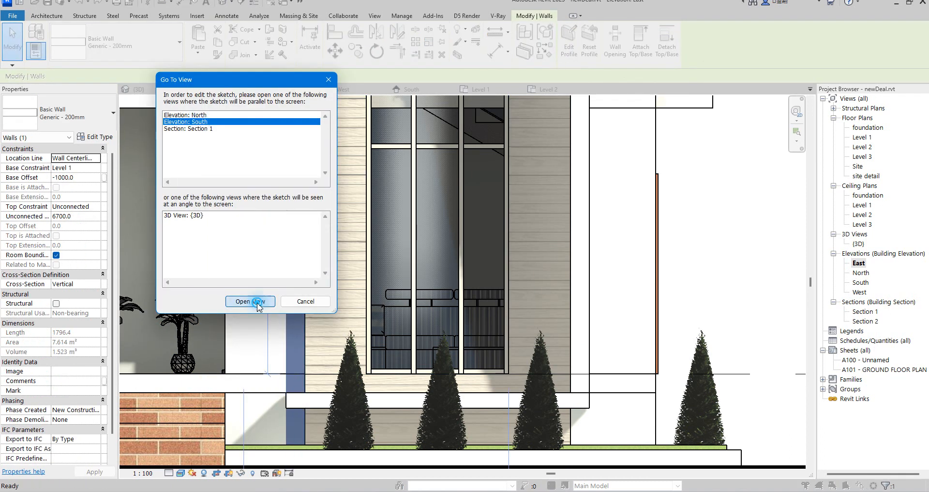
click(250, 300)
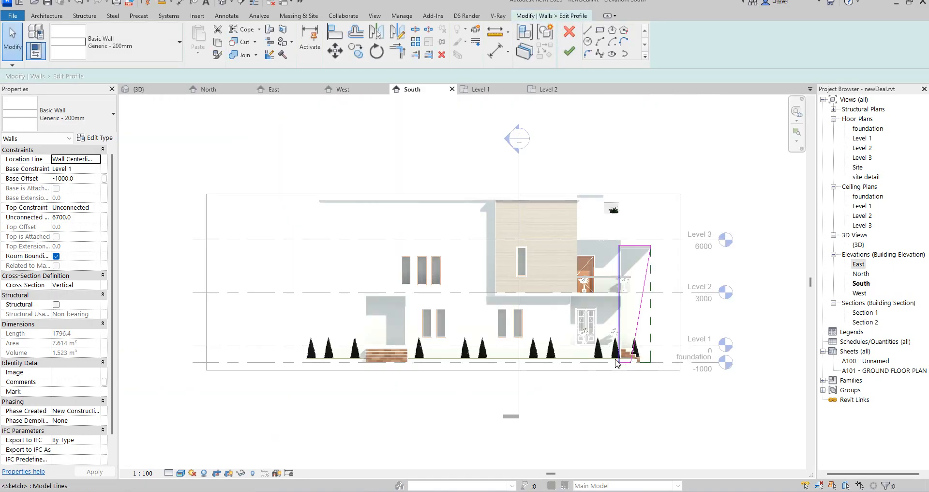
scroll(618, 362, up, 8)
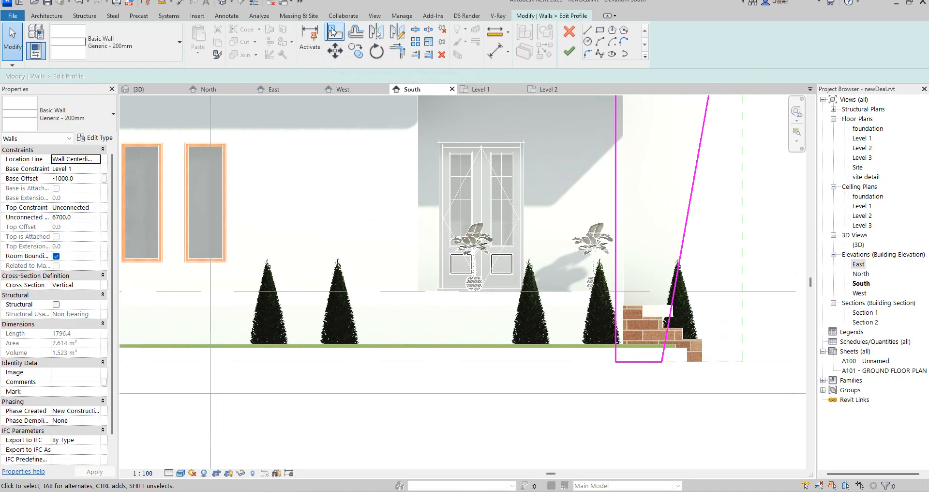
Align the second wall's profile base line with the slab's underside, removing the unsatisfied constraints, and finish the profile edit.
click(331, 31)
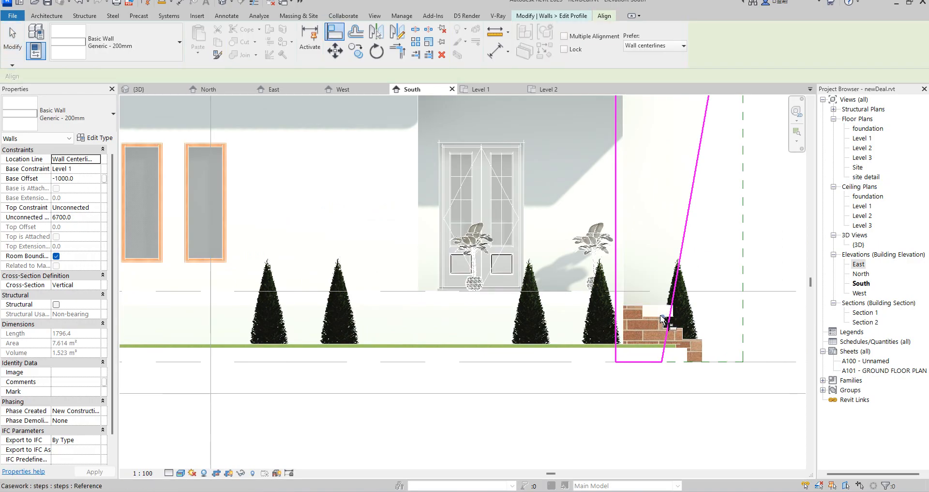
scroll(665, 321, up, 6)
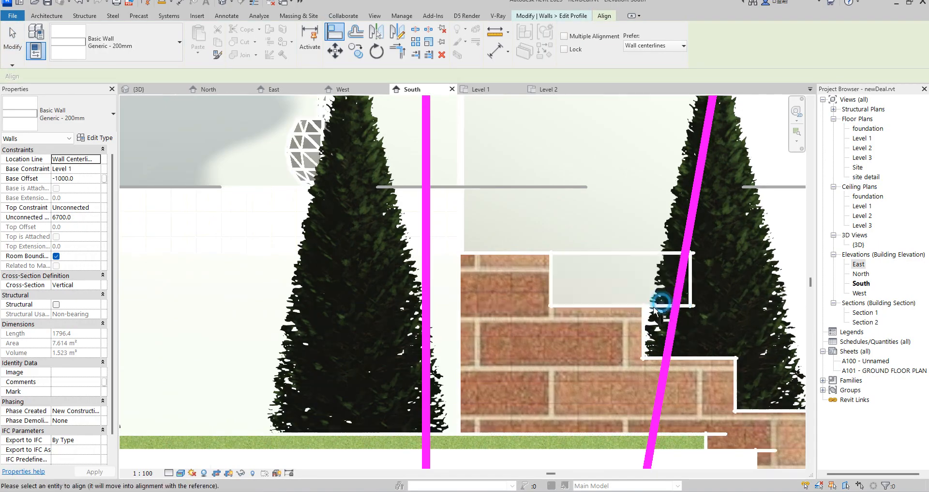
click(659, 300)
scroll(618, 374, down, 3)
click(619, 377)
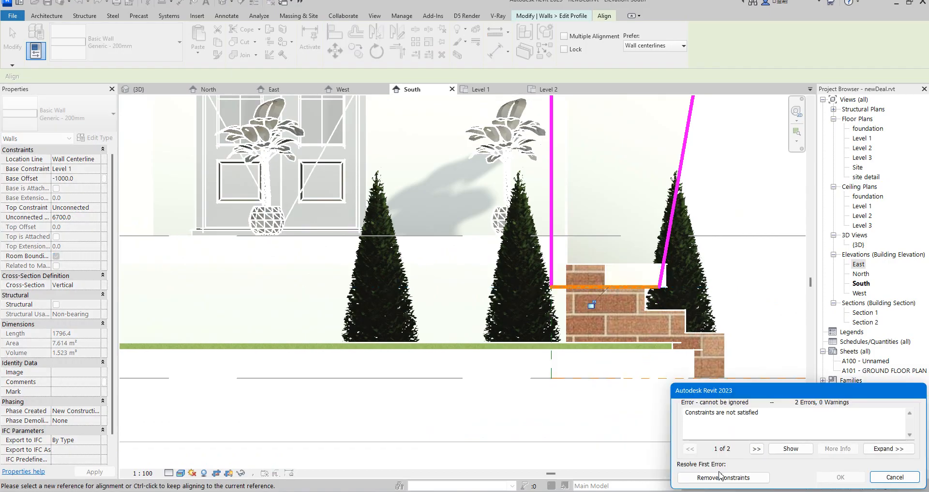
click(723, 477)
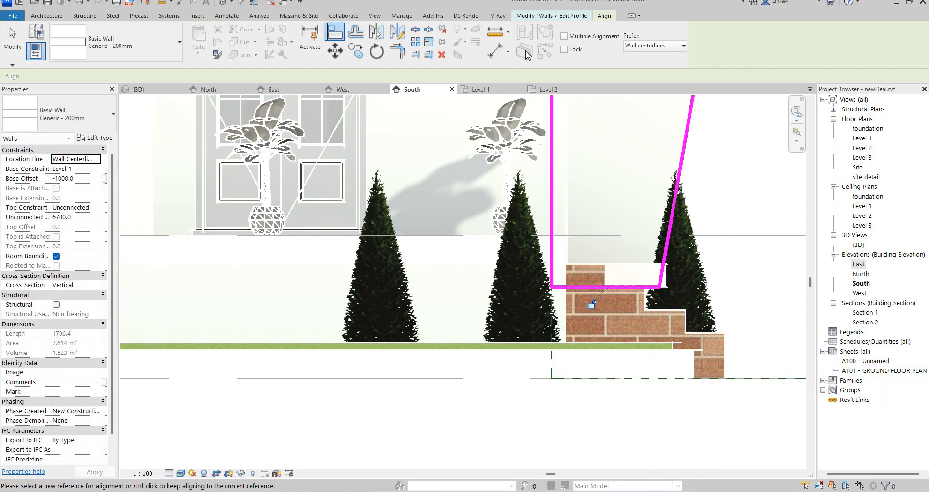
right_click(599, 172)
click(621, 177)
right_click(648, 160)
click(669, 165)
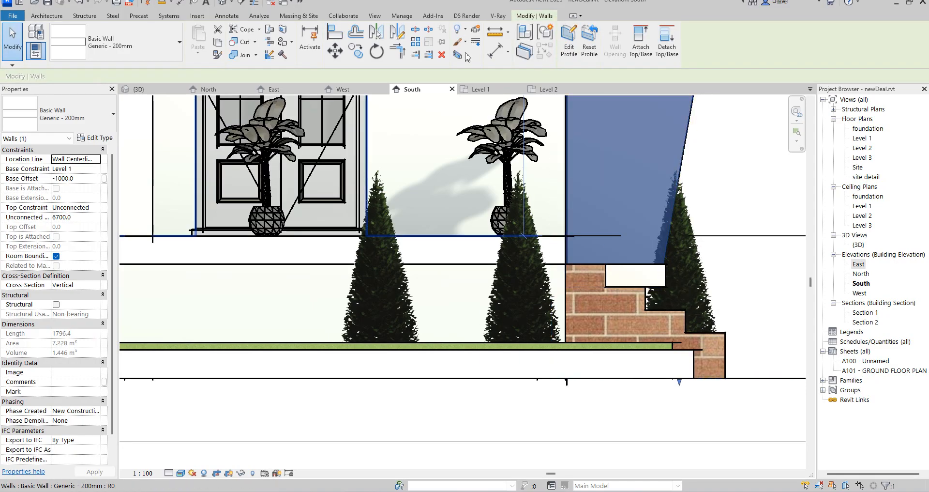
click(766, 228)
Open the 3D view and select the three trees standing in front of the tall east window.
scroll(766, 229, down, 4)
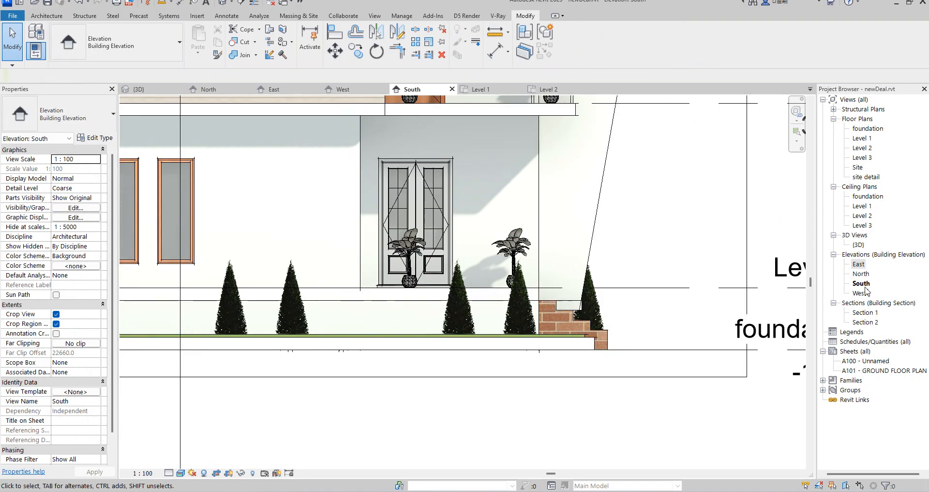
double_click(860, 245)
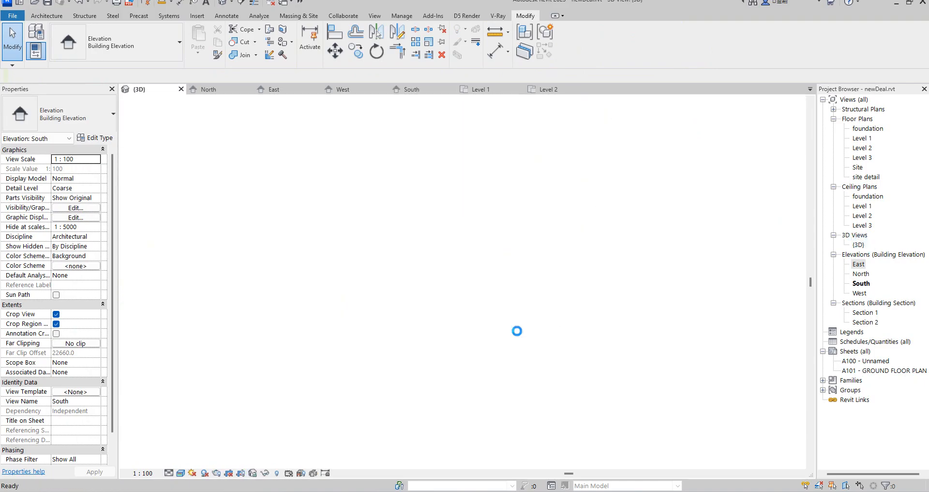
scroll(230, 284, up, 6)
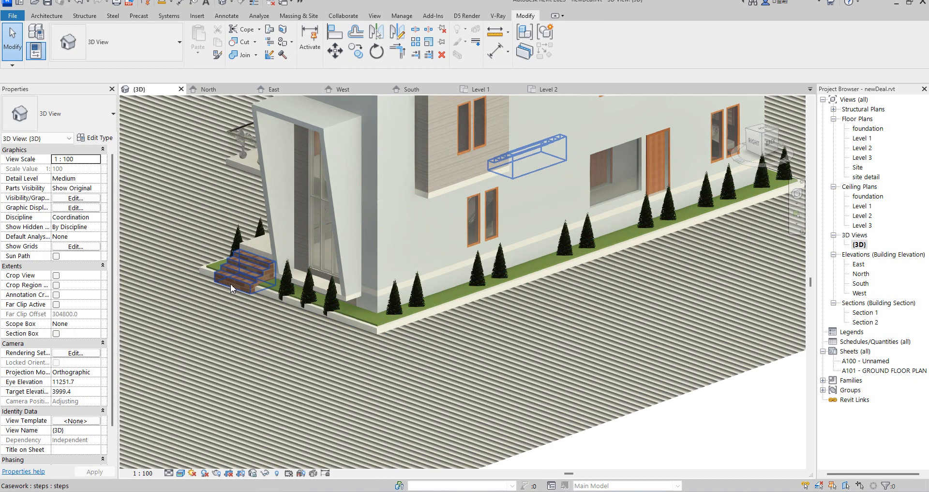
scroll(382, 287, down, 2)
click(411, 324)
scroll(458, 338, up, 2)
click(458, 333)
click(541, 362)
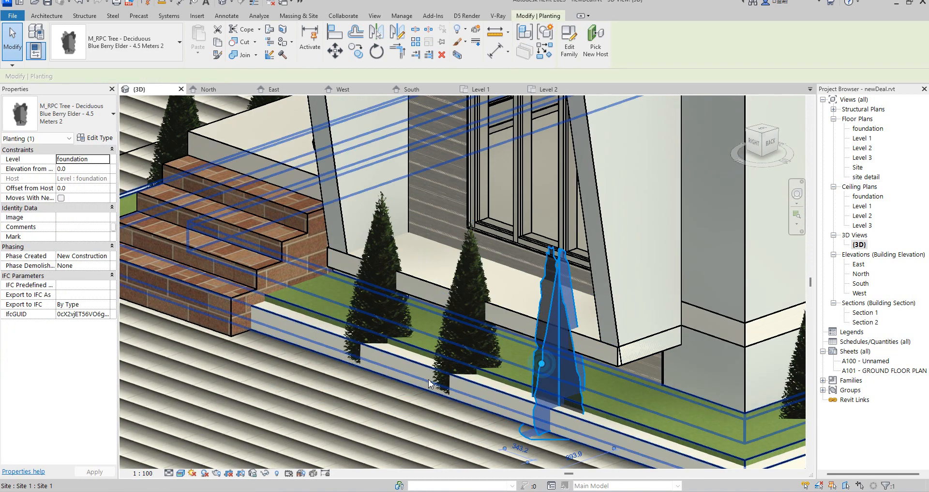
scroll(428, 379, down, 2)
ctrl+click(428, 378)
scroll(429, 379, up, 3)
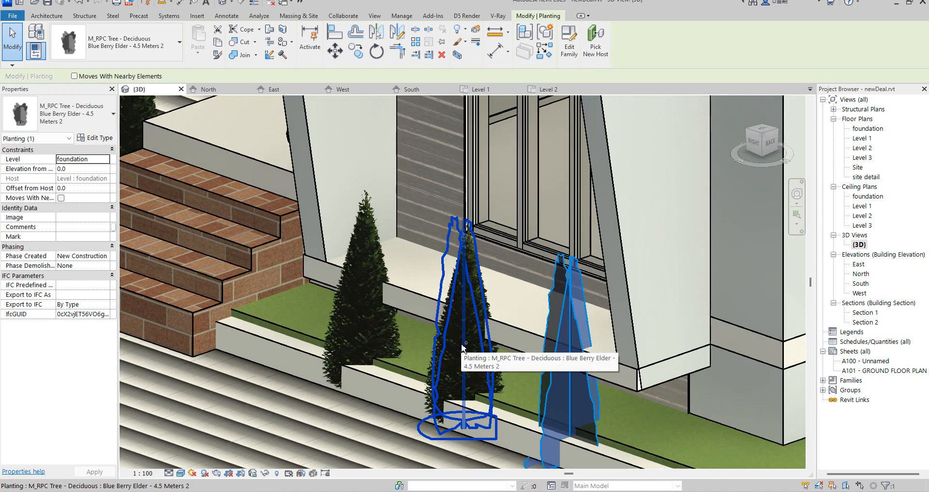
ctrl+click(388, 324)
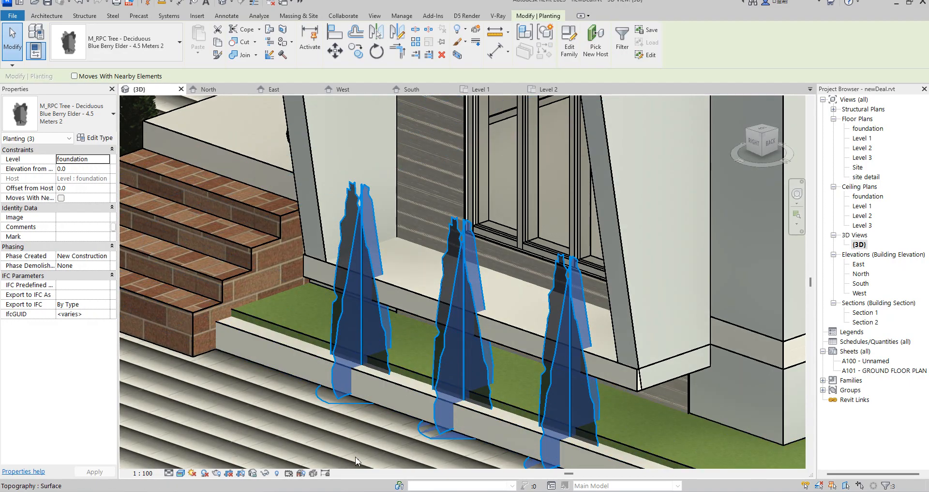
Duplicate the selected trees' type as Blue Berry Elder - 4.5 Meters 4.
click(103, 123)
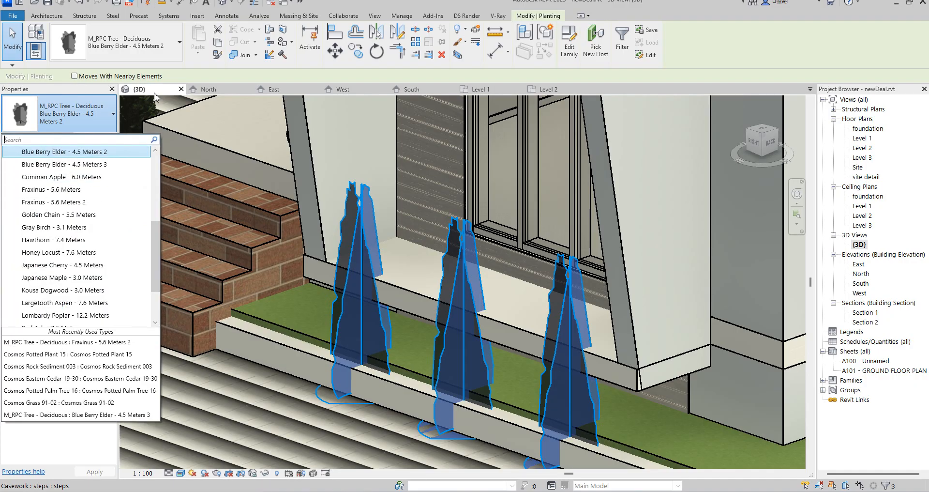
click(228, 70)
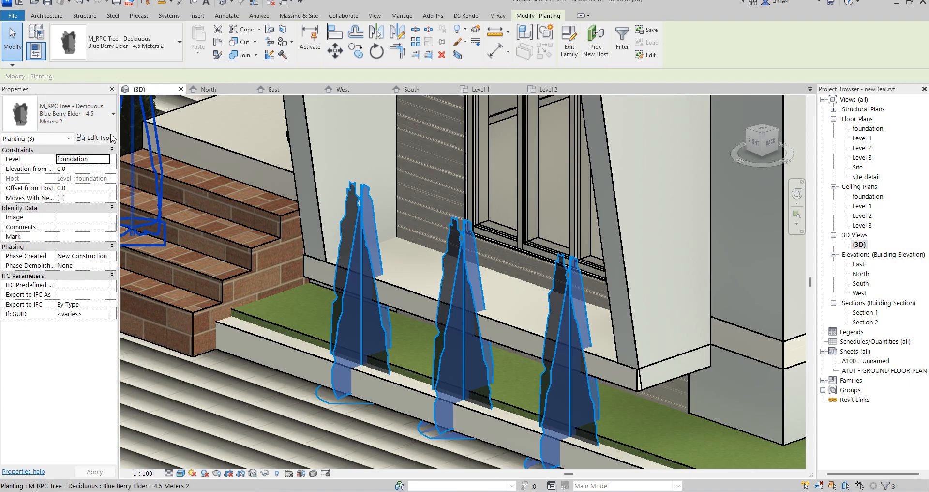
click(96, 138)
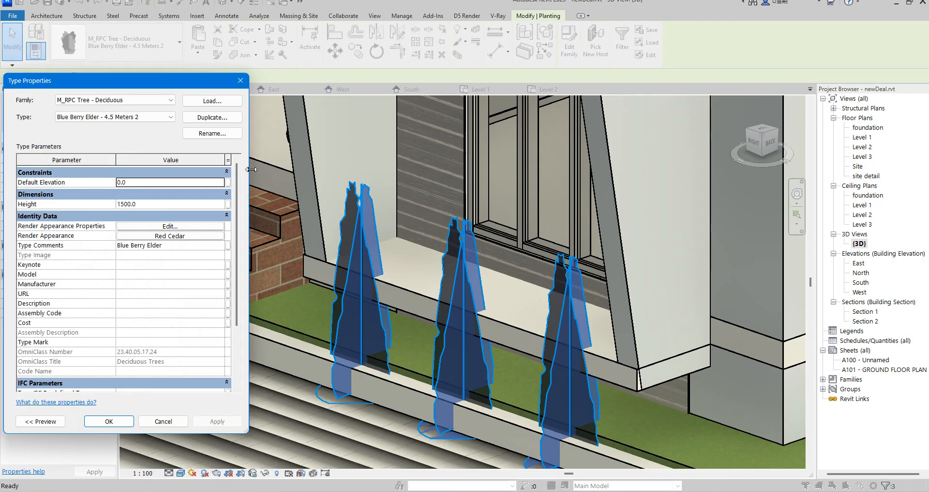
click(213, 118)
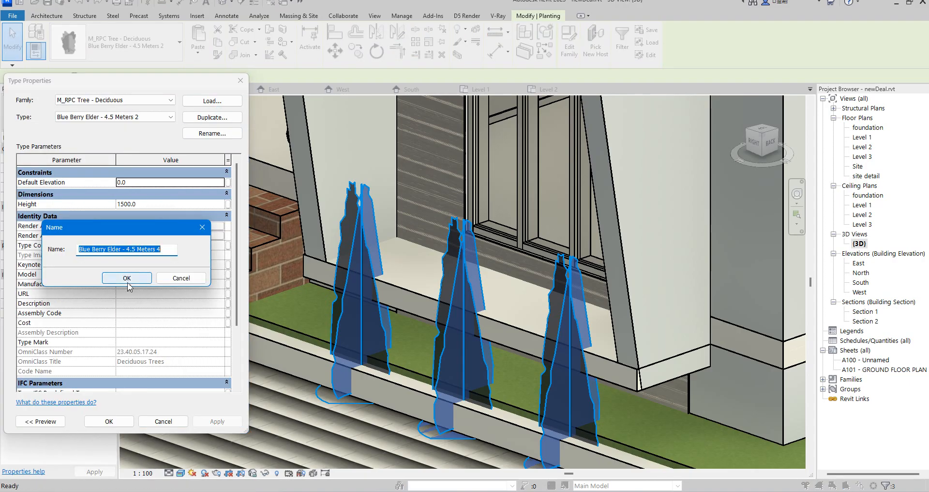
click(128, 278)
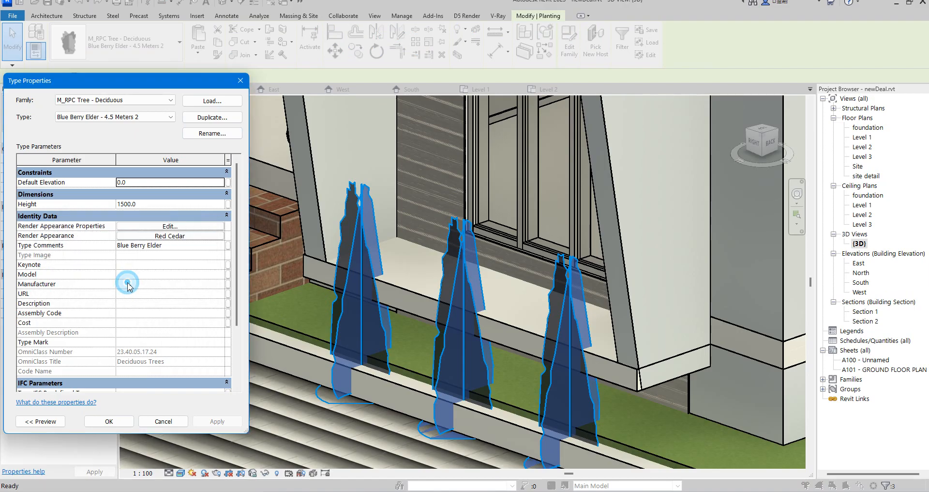
Set the new tree type's render appearance to Fraser Photina from the Shrubs & Grasses class and apply it to the selected plants.
click(180, 227)
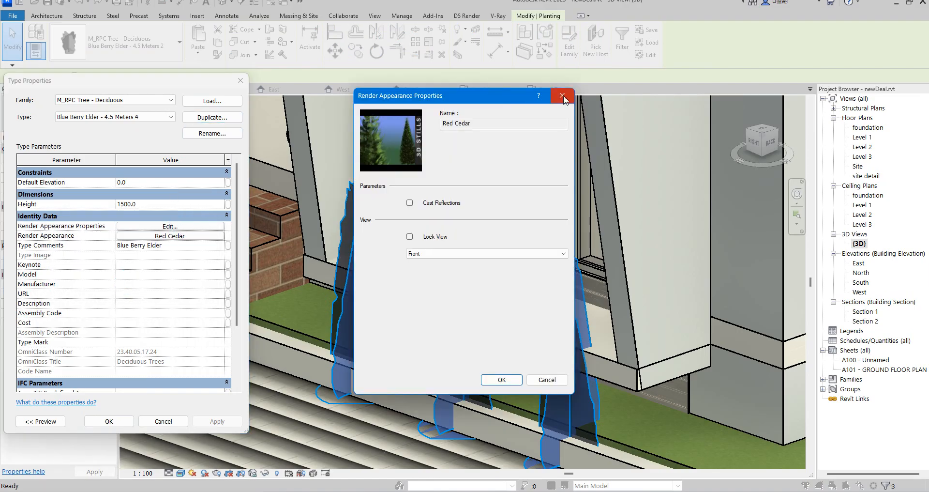
click(562, 96)
click(159, 236)
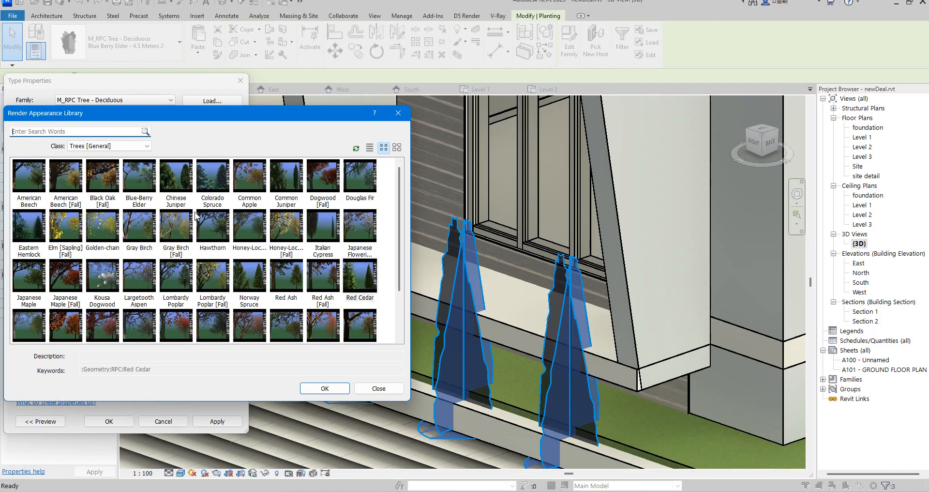
click(140, 148)
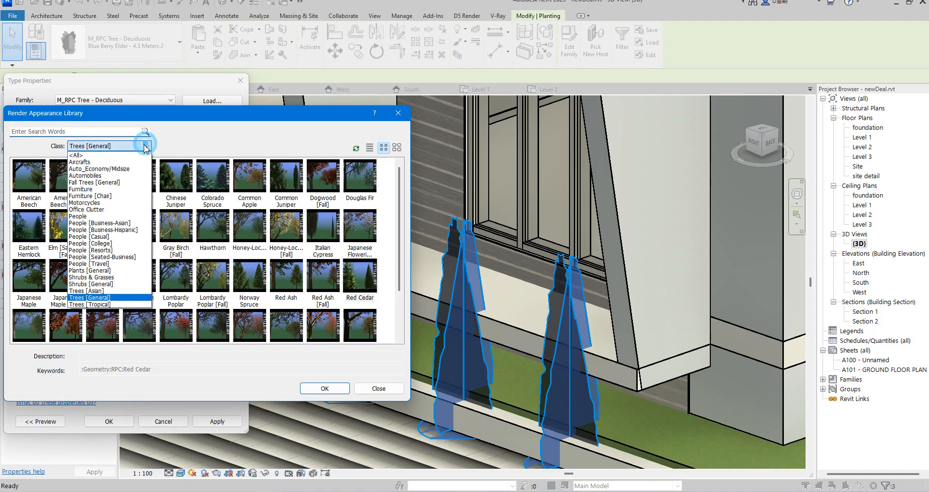
click(106, 281)
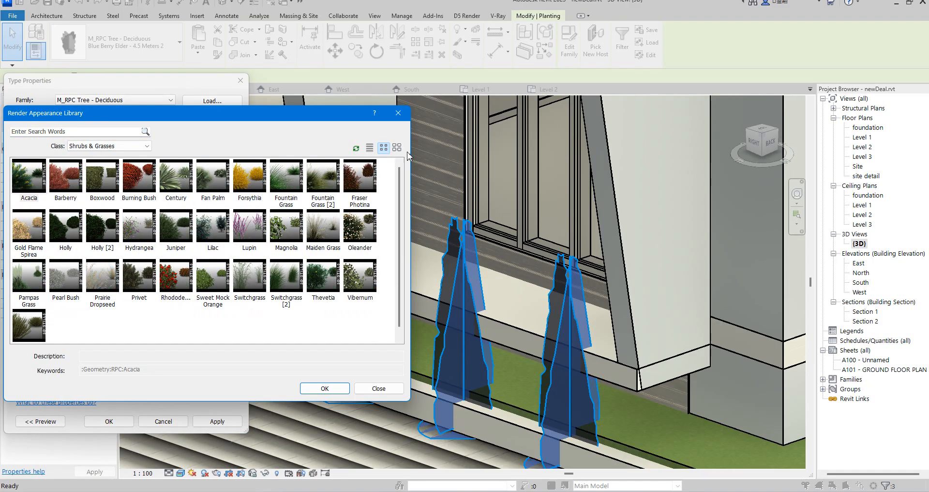
double_click(364, 190)
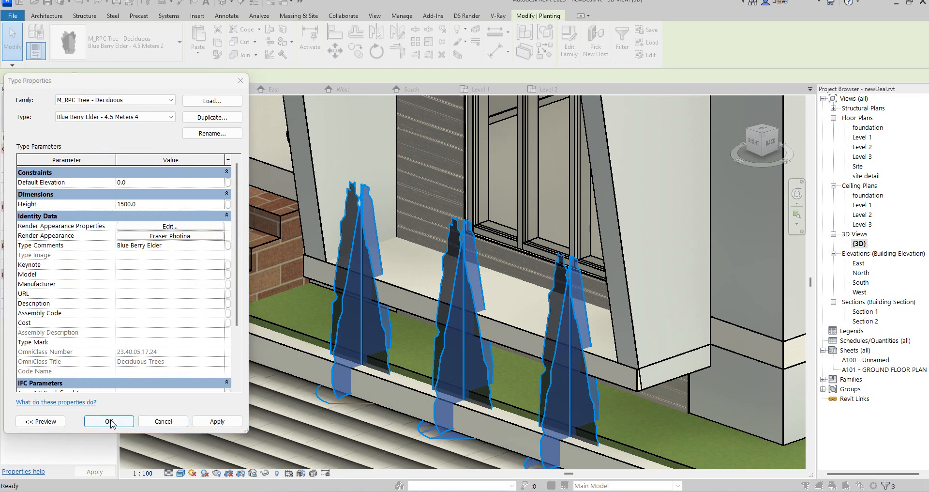
click(109, 421)
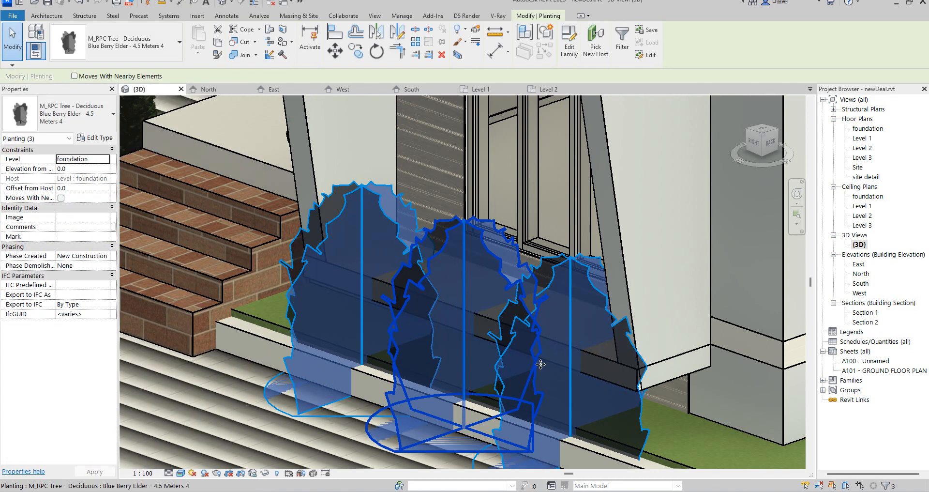
Set the height of the shrub type to 700.
click(101, 139)
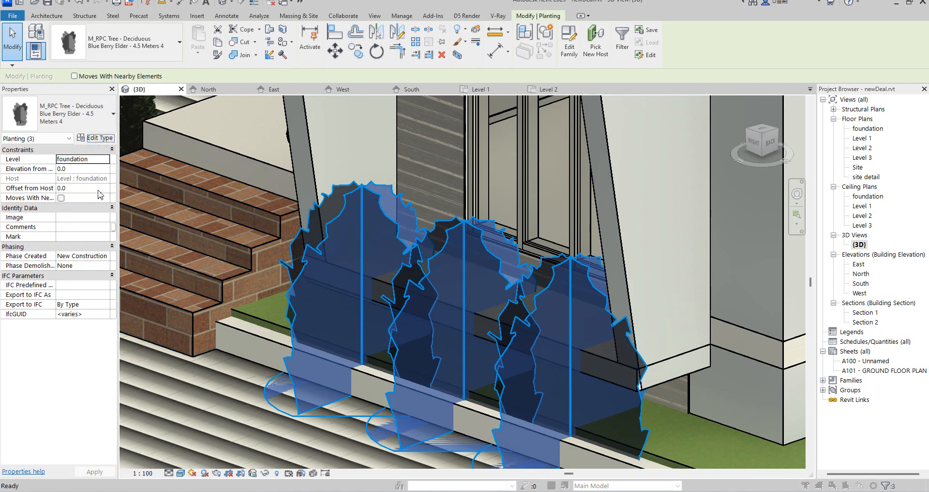
click(145, 204)
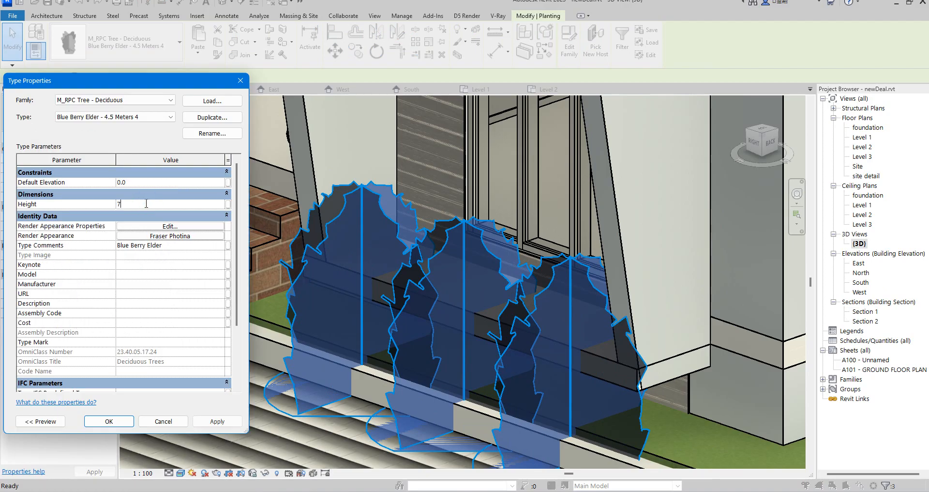
click(109, 421)
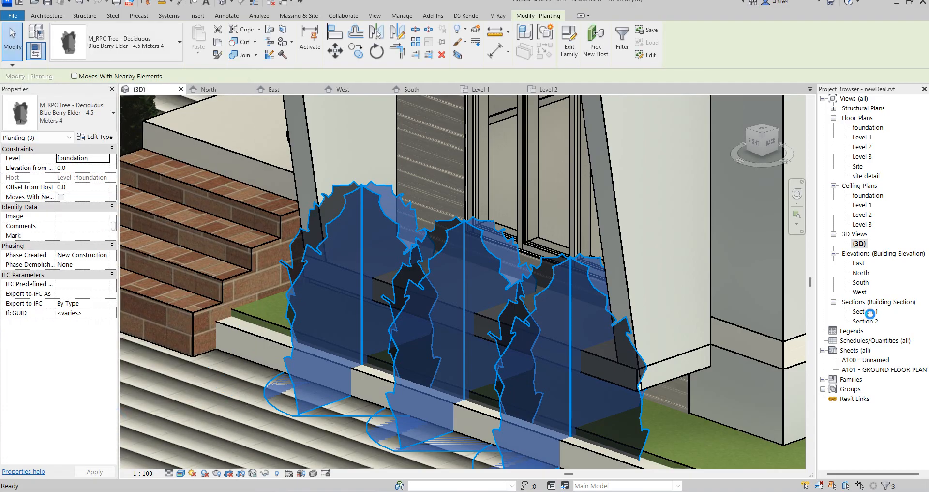
In the East elevation, raise the three shrubs onto the slab, to 820 above the foundation level.
double_click(858, 264)
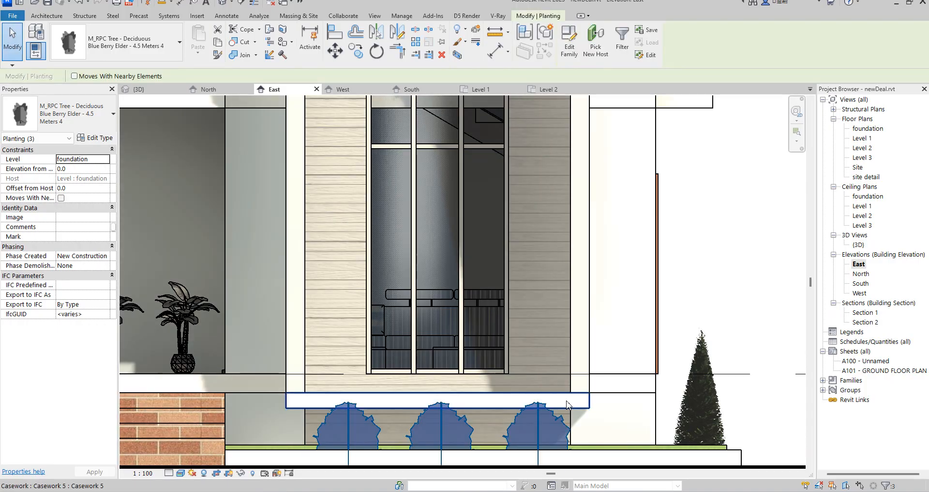
key(Up)
key(Up)
key(Up)
key(Up)
key(shift+Up)
key(shift+Up)
key(shift+Up)
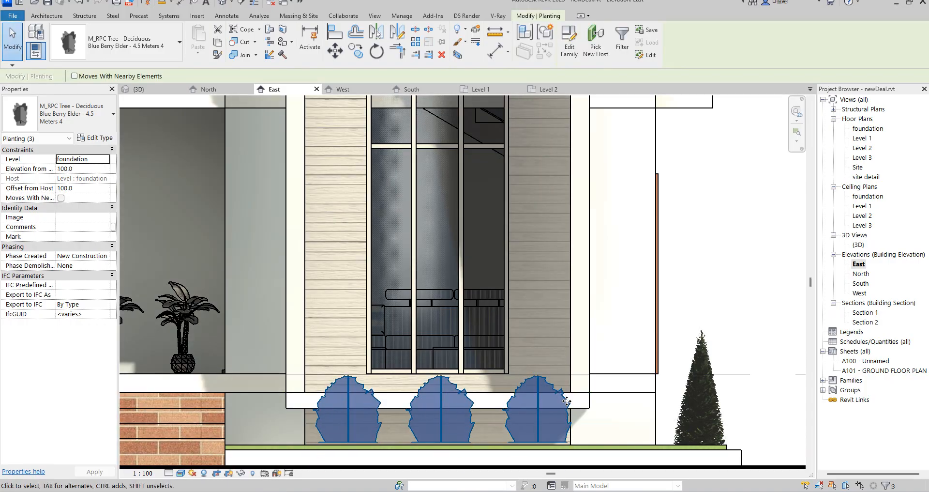
key(shift+Up)
key(shift+Up)
key(shift+Up)
key(shift+Up)
key(shift+Up)
key(shift+Up)
key(shift+Up)
key(shift+Up)
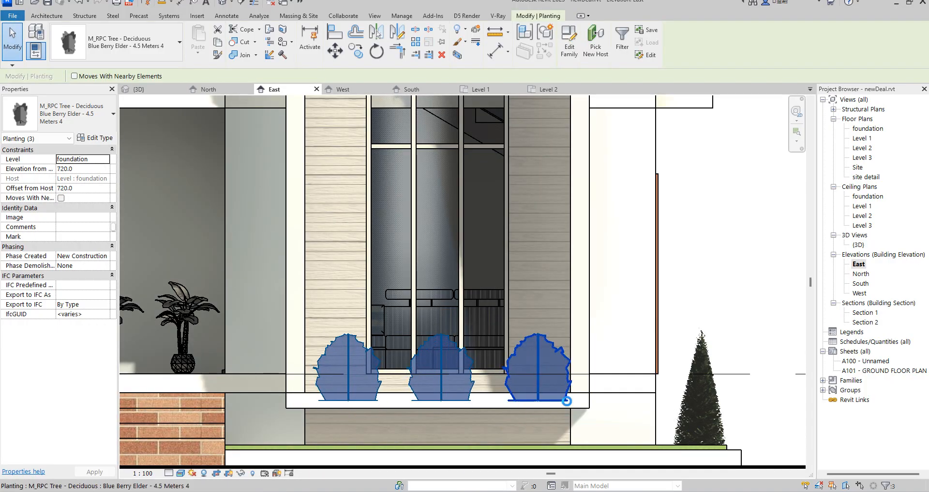
key(Up)
key(Up)
key(Up)
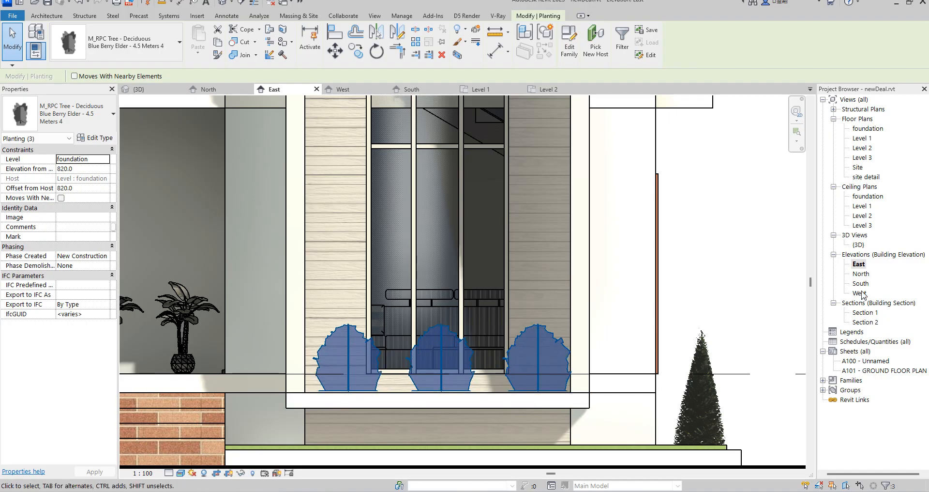
In the North elevation, lower the three shrubs to 780 above the foundation level and return to the 3D view.
double_click(861, 273)
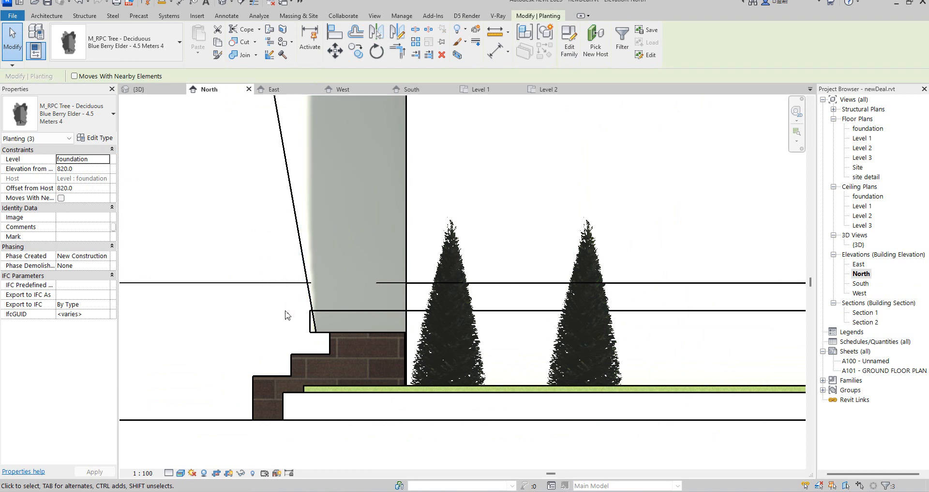
key(Down)
double_click(860, 244)
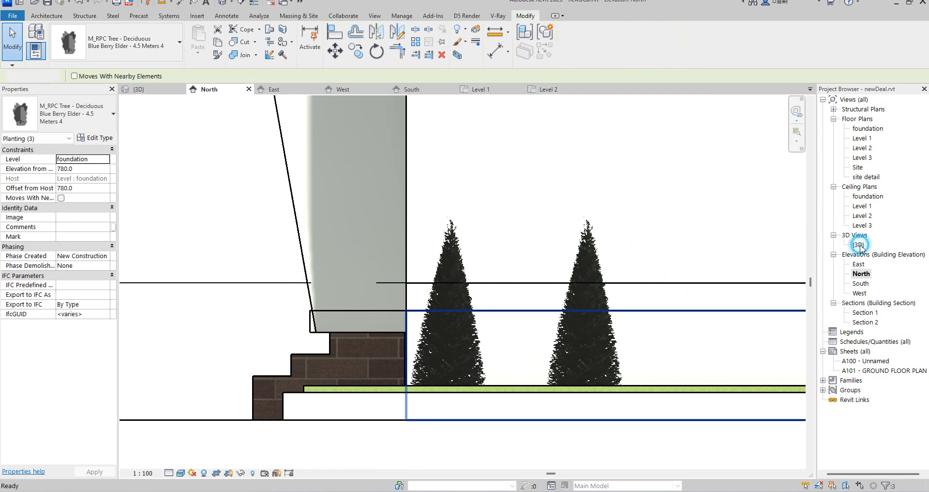
Deselect the shrubs and examine how they sit on the slab beneath the tall window.
scroll(494, 340, down, 5)
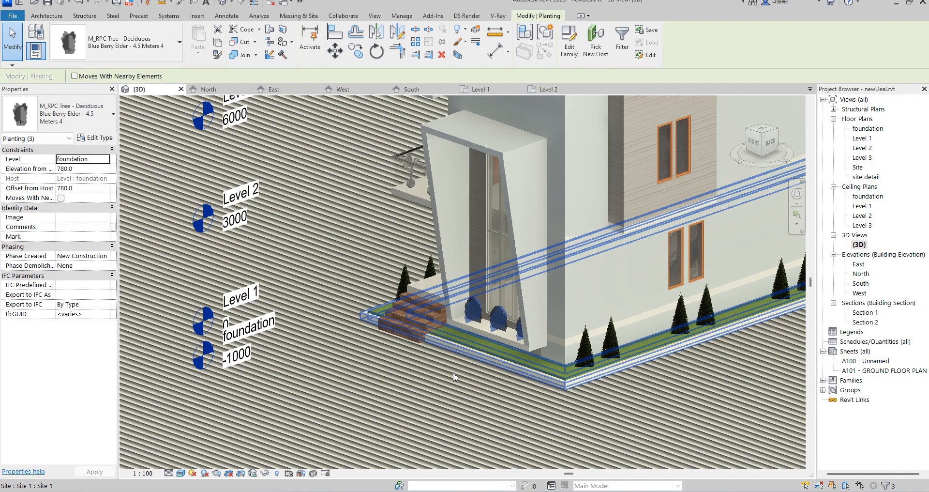
click(323, 299)
scroll(502, 334, up, 3)
scroll(504, 335, up, 3)
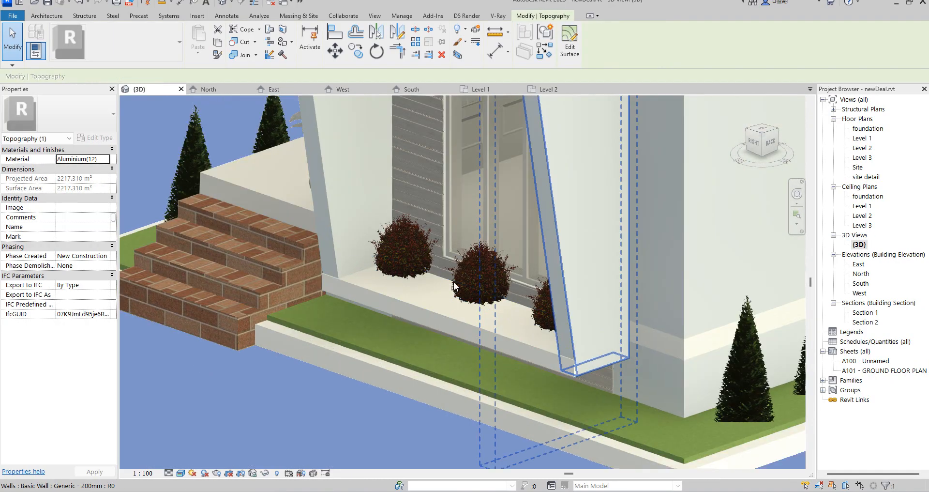
scroll(600, 363, down, 4)
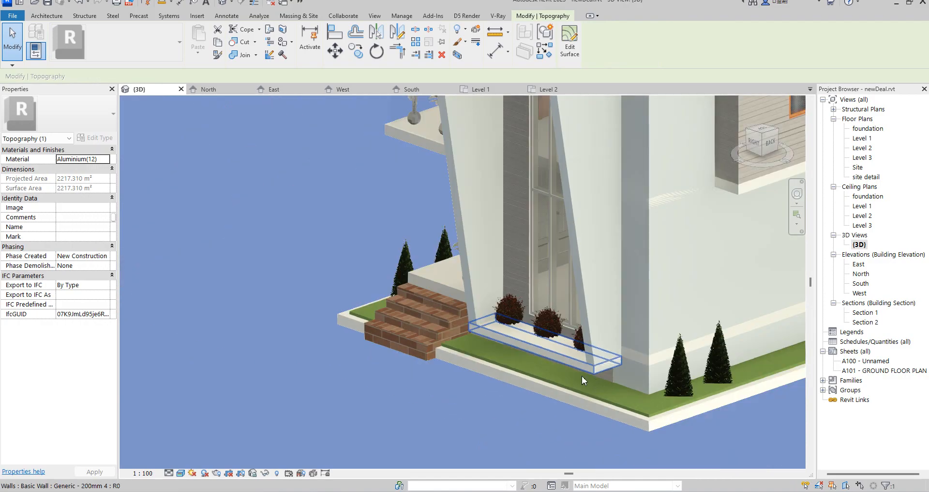
scroll(591, 355, up, 4)
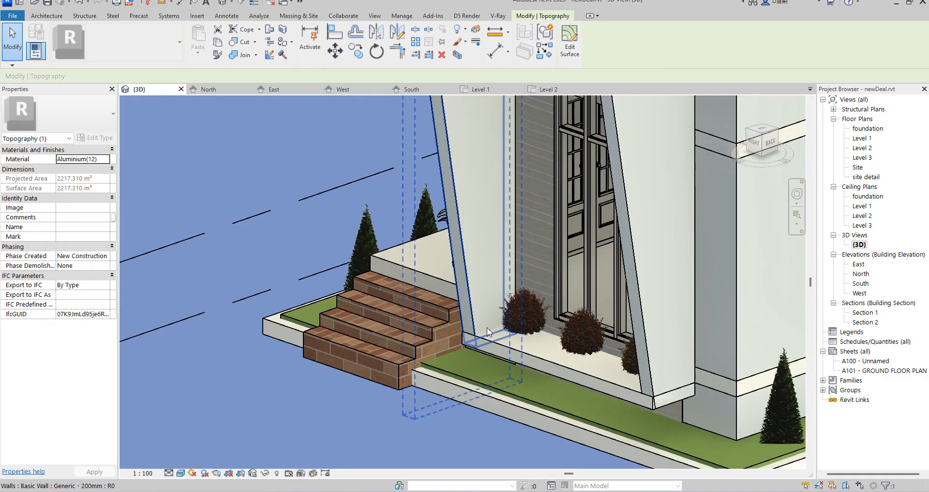
Look over the foundation and Level 1 floor plans and examine the house's east end in the 3D view.
double_click(868, 129)
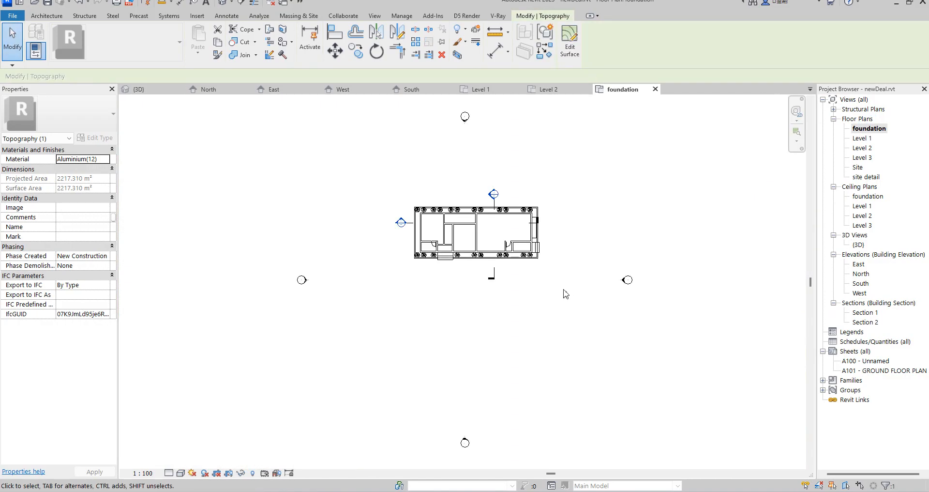
double_click(862, 138)
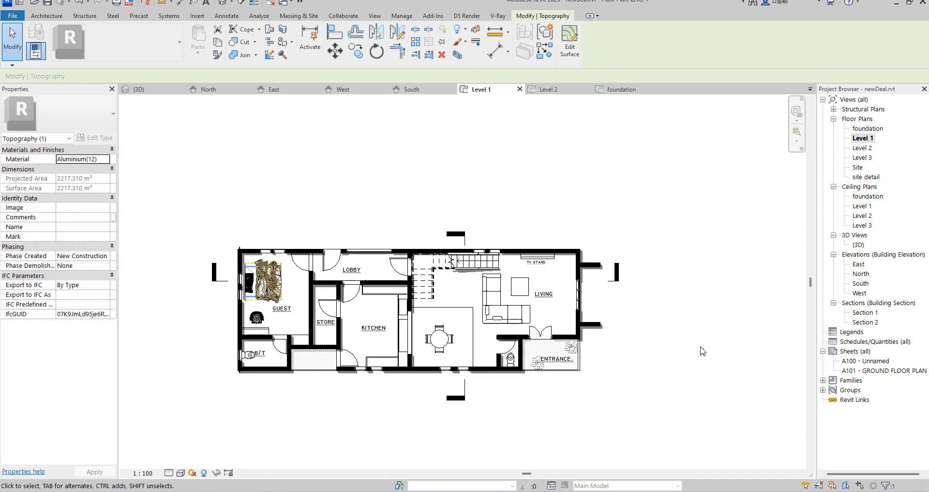
double_click(858, 245)
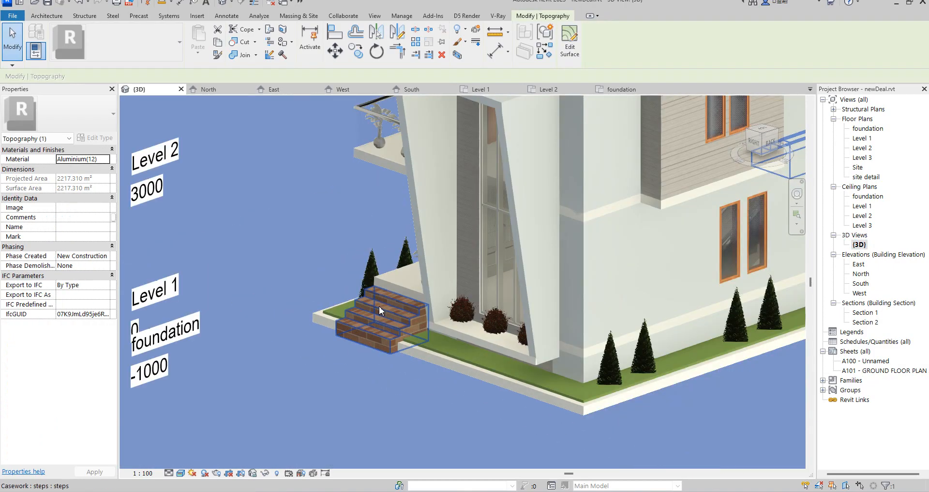
scroll(378, 306, down, 3)
scroll(451, 357, up, 2)
scroll(501, 346, down, 5)
scroll(471, 308, up, 5)
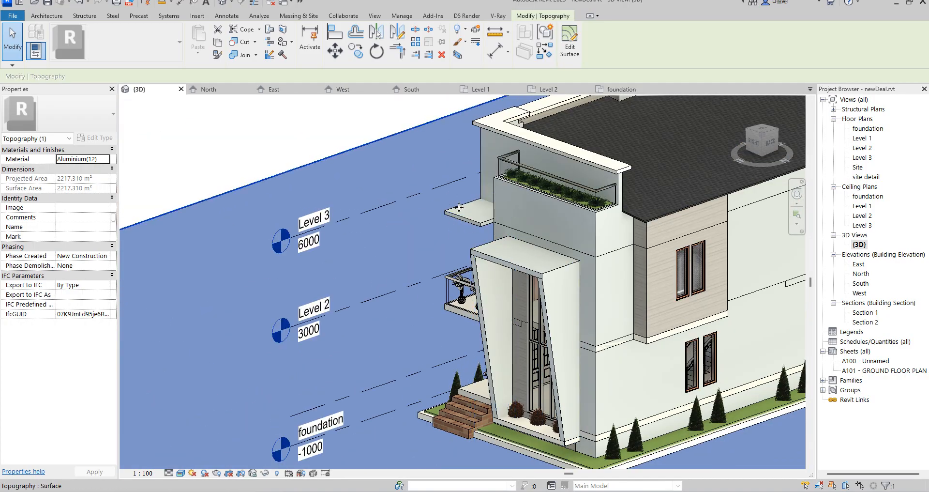
scroll(462, 213, up, 2)
scroll(474, 237, down, 4)
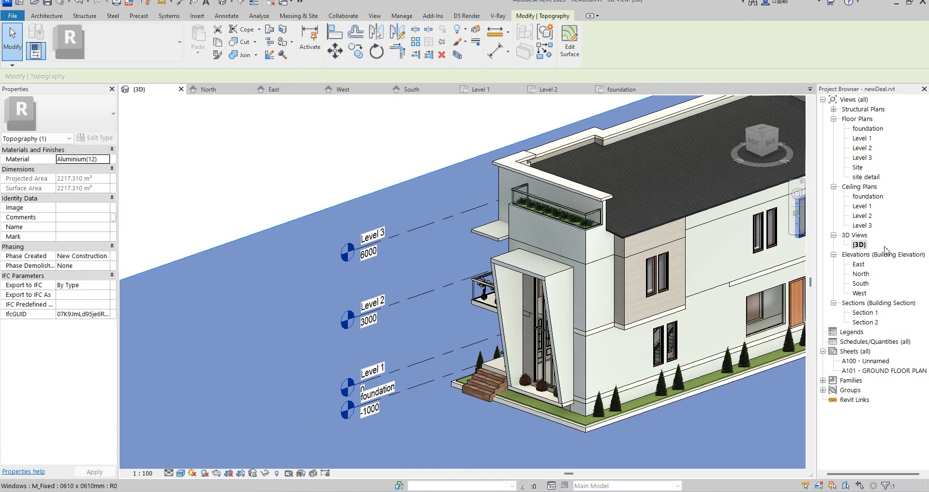
In the East elevation, select the roof-edge casework and open it for in-place editing.
double_click(861, 283)
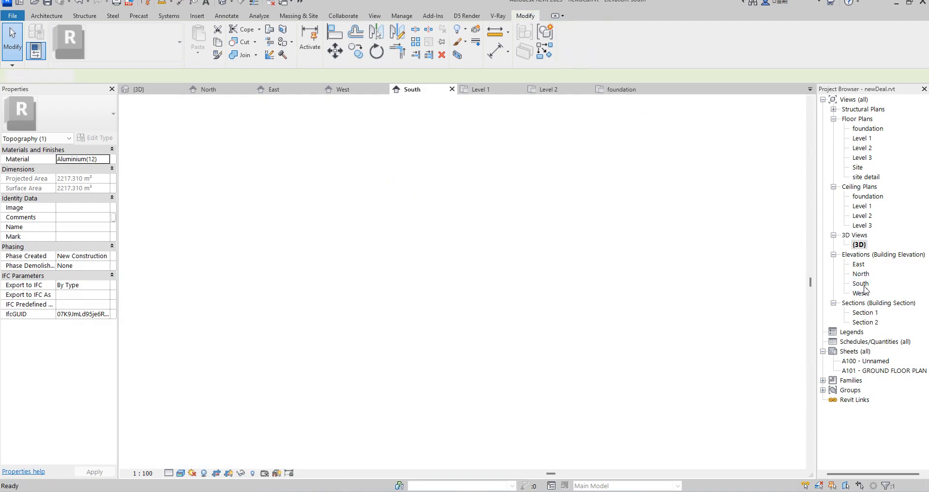
double_click(859, 263)
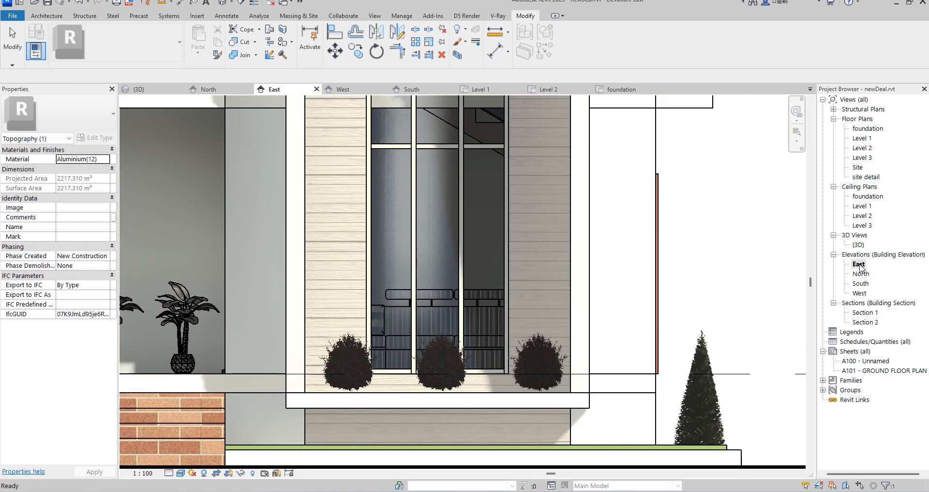
scroll(560, 337, down, 6)
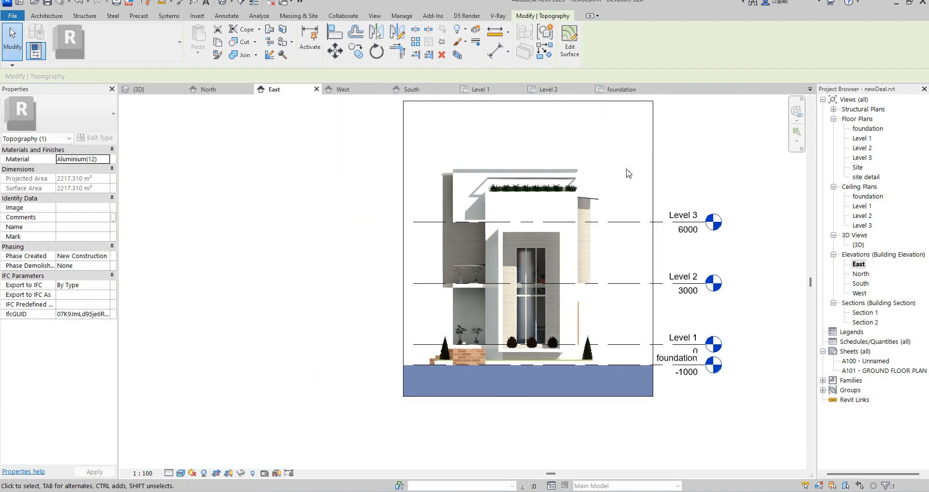
scroll(595, 206, up, 4)
scroll(578, 227, up, 4)
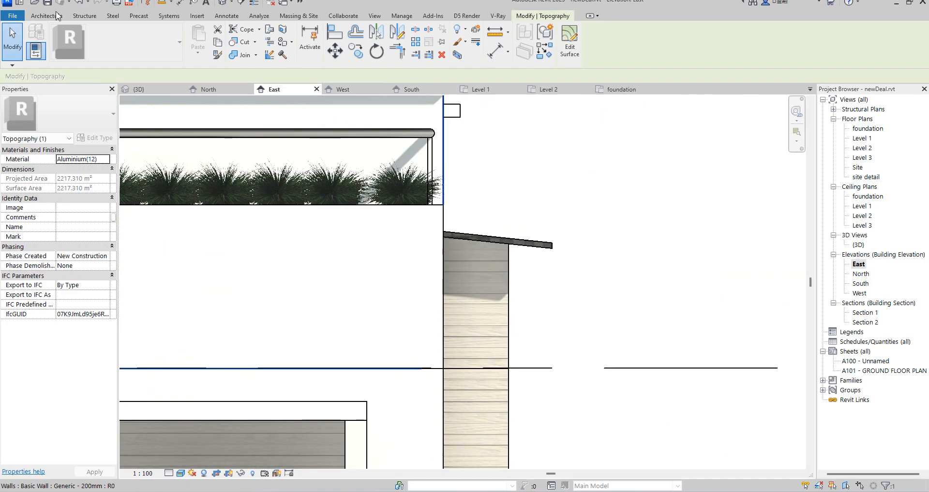
click(462, 116)
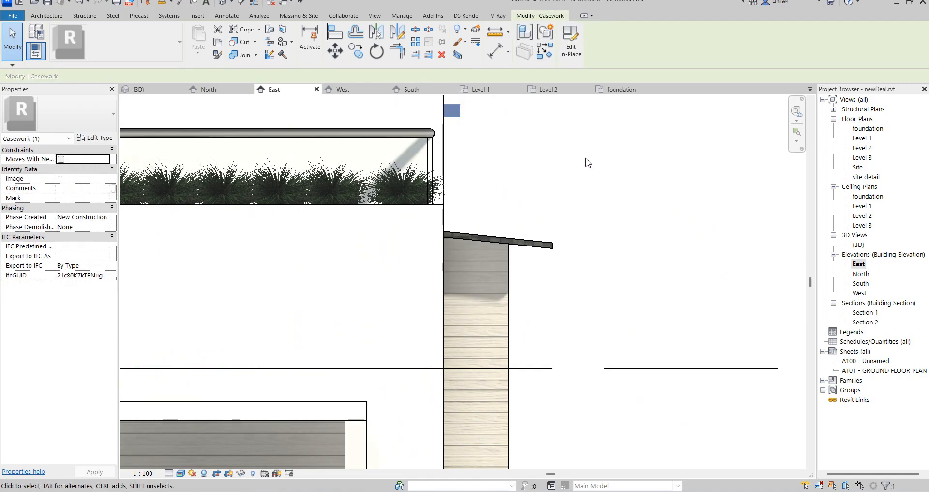
scroll(587, 168, down, 4)
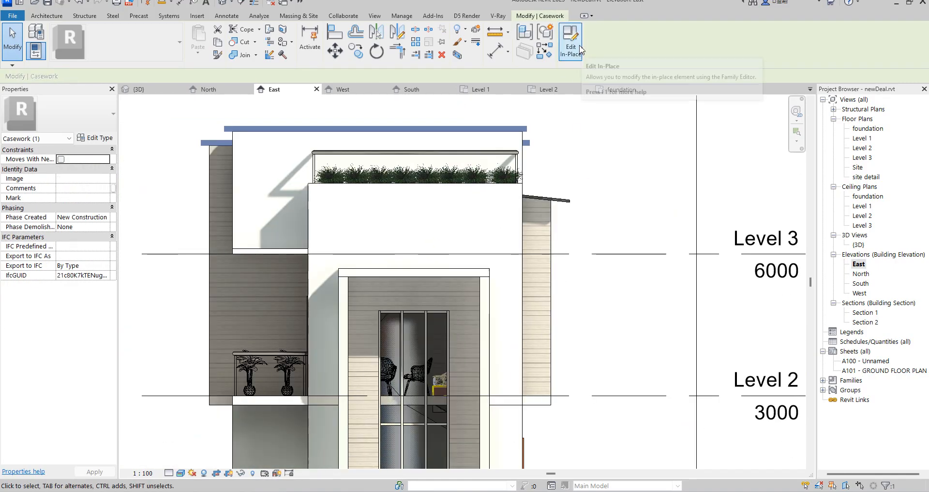
click(571, 51)
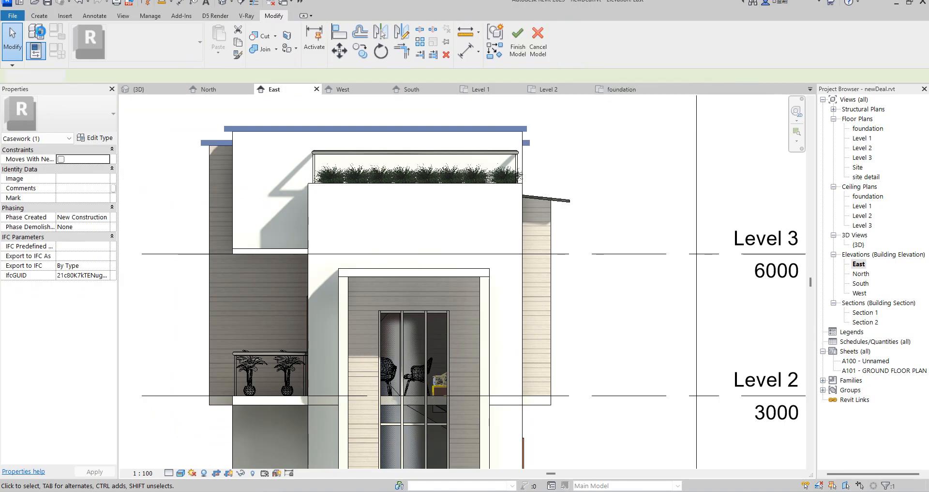
Start an extrusion in the casework and set its work plane on the face of the timber-clad projecting wall.
click(41, 16)
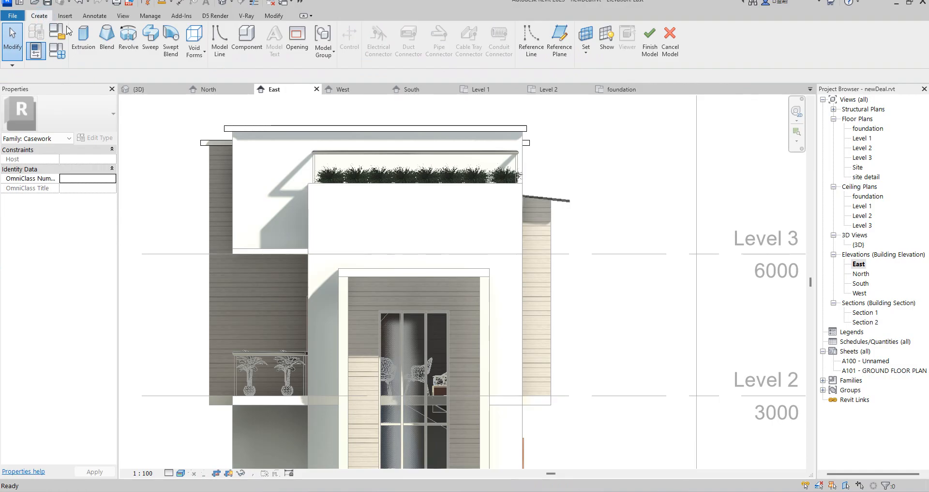
click(84, 41)
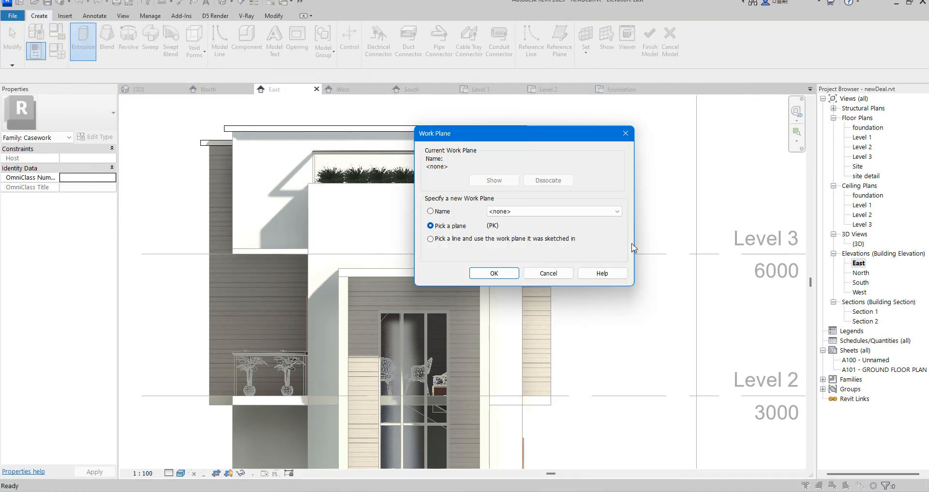
click(494, 272)
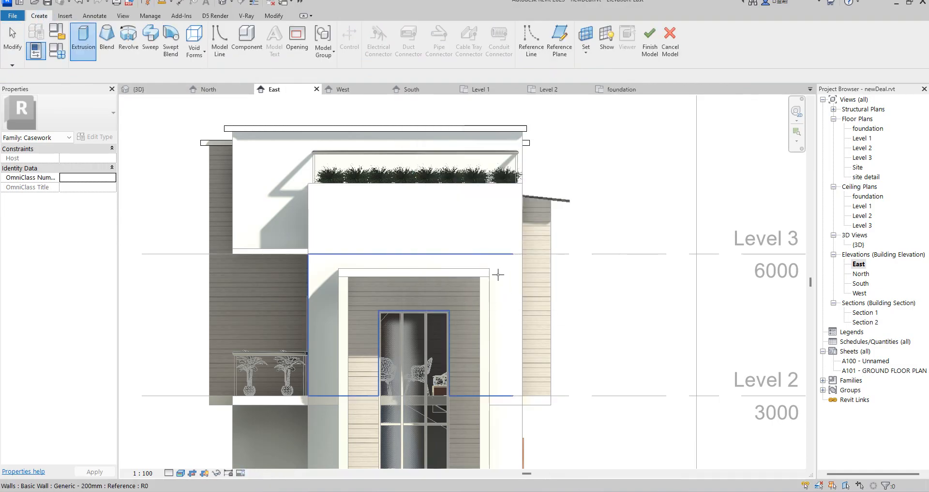
click(542, 274)
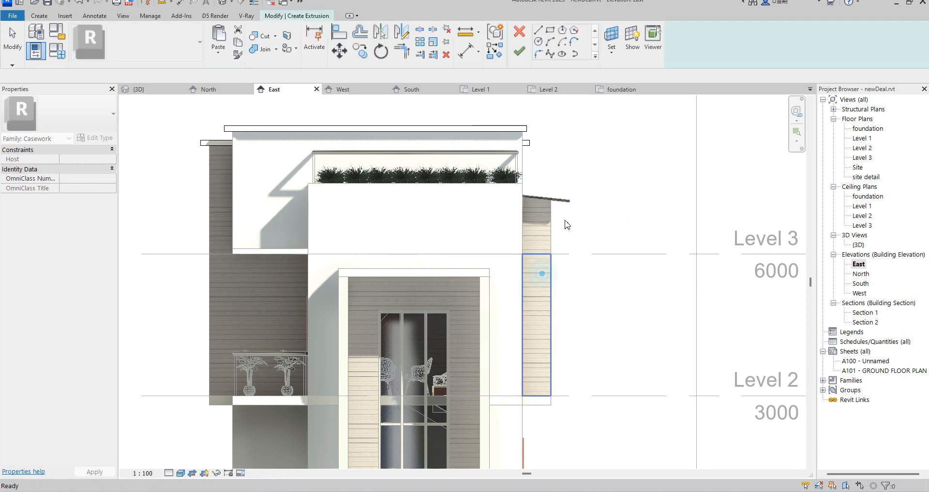
Sketch a profile about 960 mm wide under the sloping eave, following the roof's underside and ending at the white wall.
click(550, 31)
scroll(556, 208, up, 4)
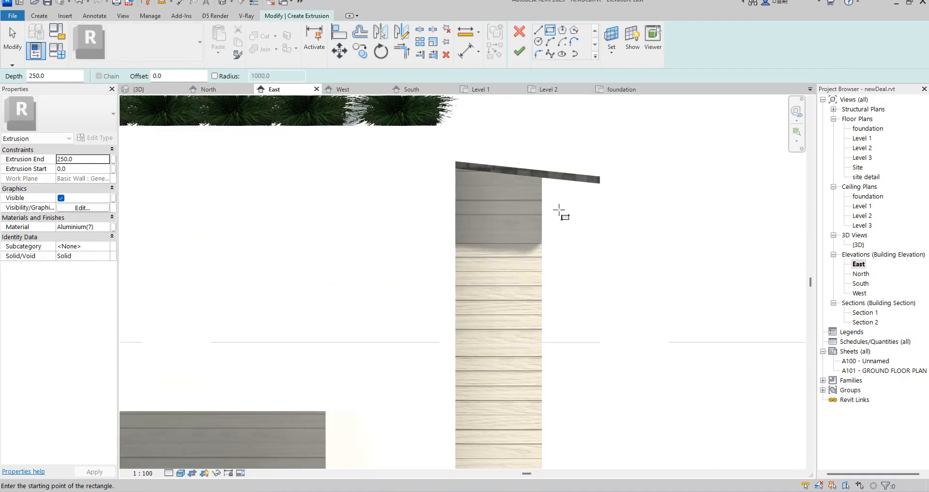
click(594, 56)
click(560, 55)
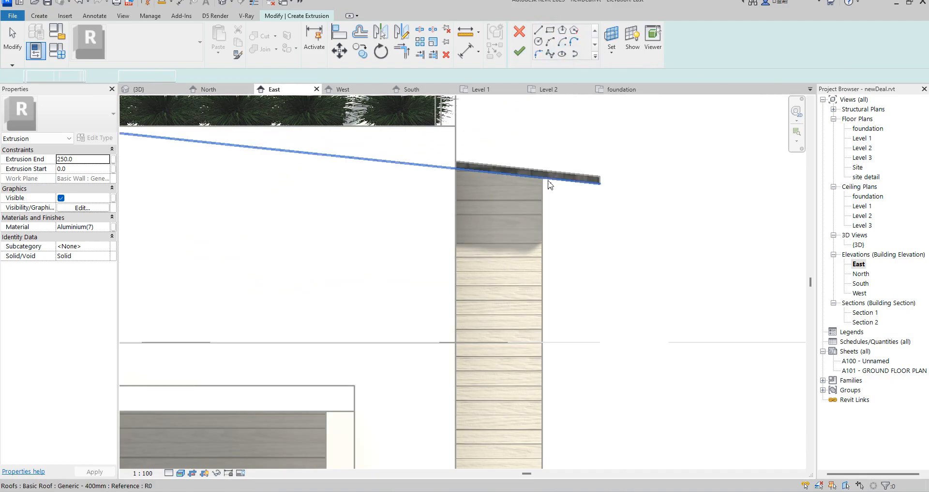
click(541, 31)
click(599, 183)
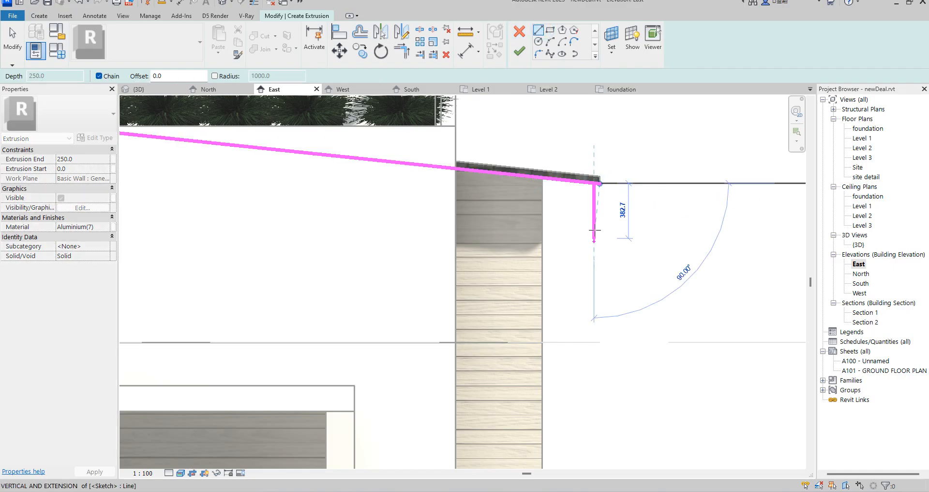
click(594, 226)
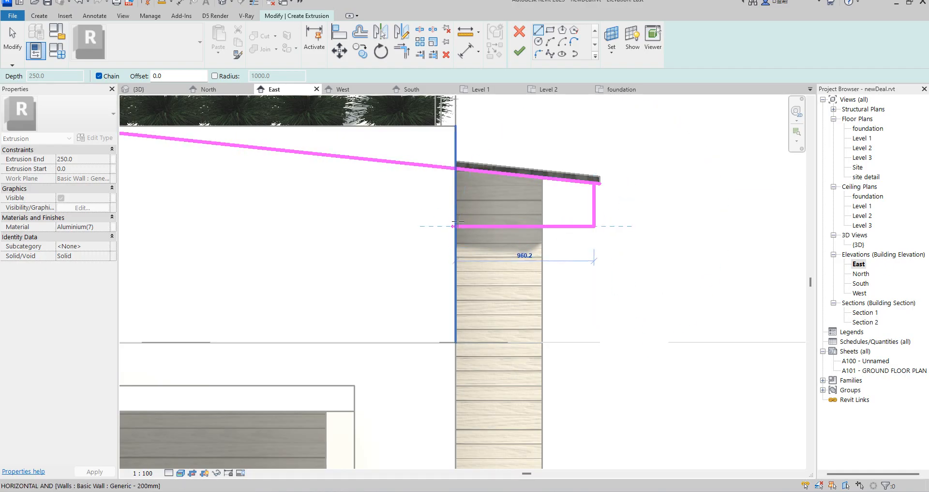
click(455, 225)
click(455, 167)
Trim the profile's sloping roof line to the vertical edges and finish the extrusion with a depth of 250.
key(t)
key(r)
click(460, 193)
click(466, 170)
scroll(472, 186, down, 4)
click(519, 52)
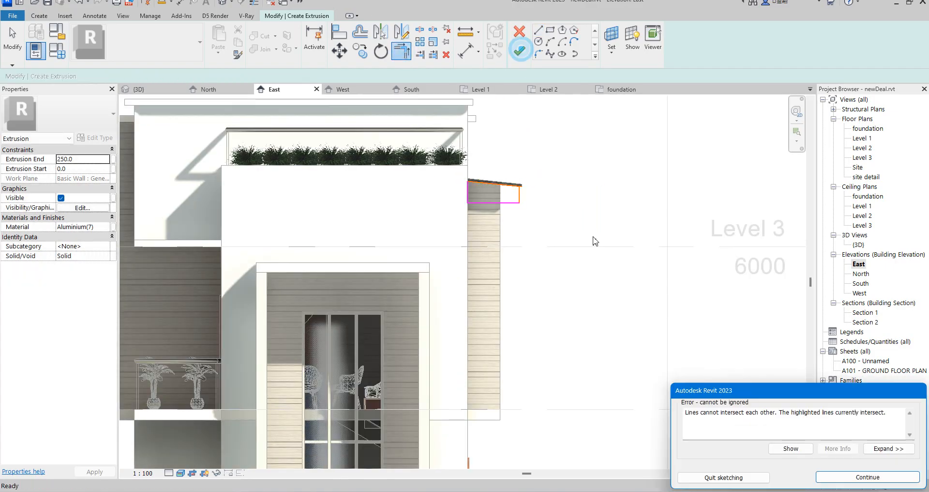
click(844, 477)
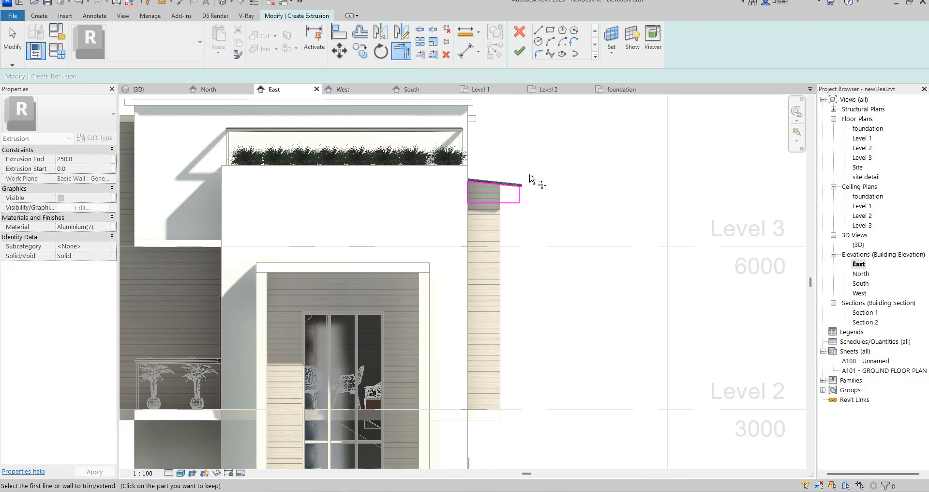
click(506, 184)
key(Escape)
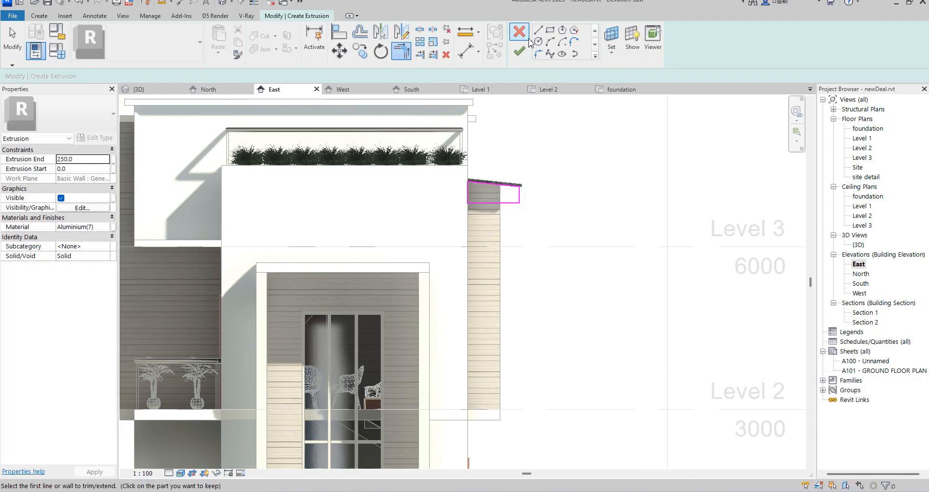
click(520, 52)
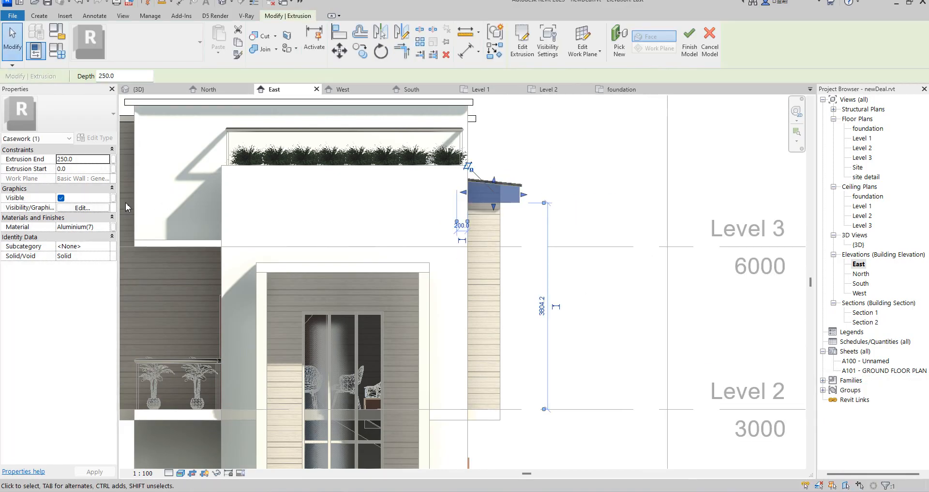
Assign the material Aluminium(8) to the eave extrusion.
click(105, 227)
click(106, 227)
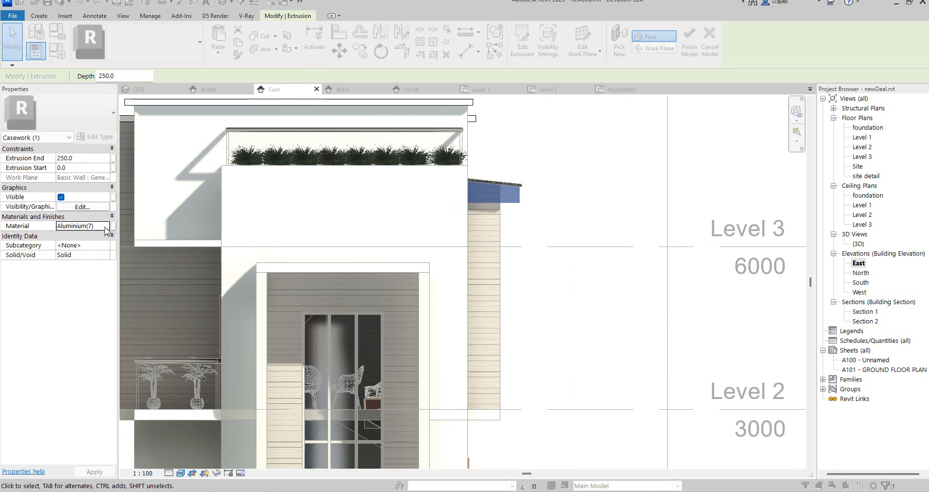
click(281, 271)
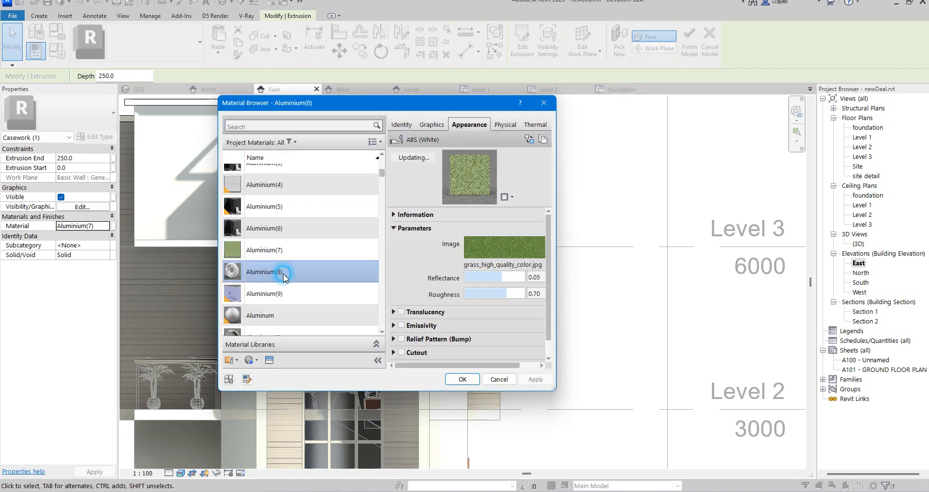
click(462, 379)
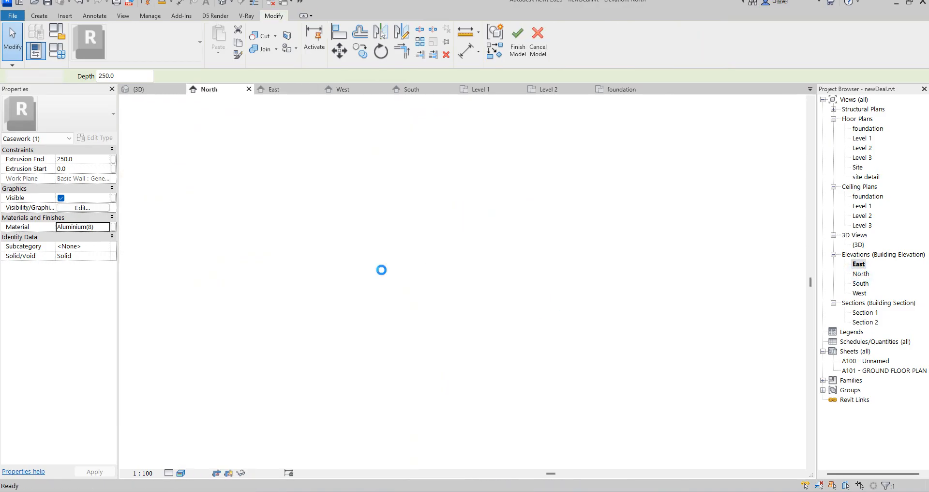
In the North elevation, stretch the extrusion beneath the eave to the roof's west end, at an extrusion start of about -15340.
scroll(381, 269, down, 1)
scroll(340, 319, down, 4)
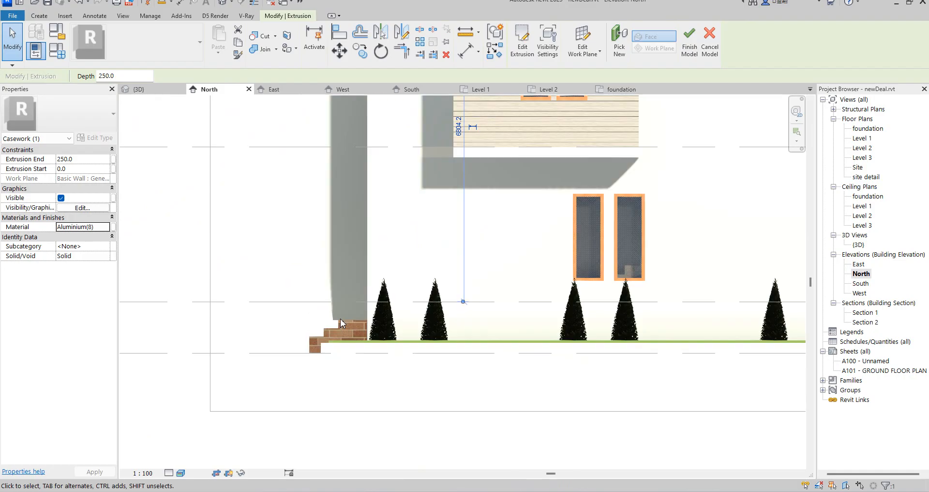
scroll(341, 318, down, 3)
scroll(348, 234, up, 8)
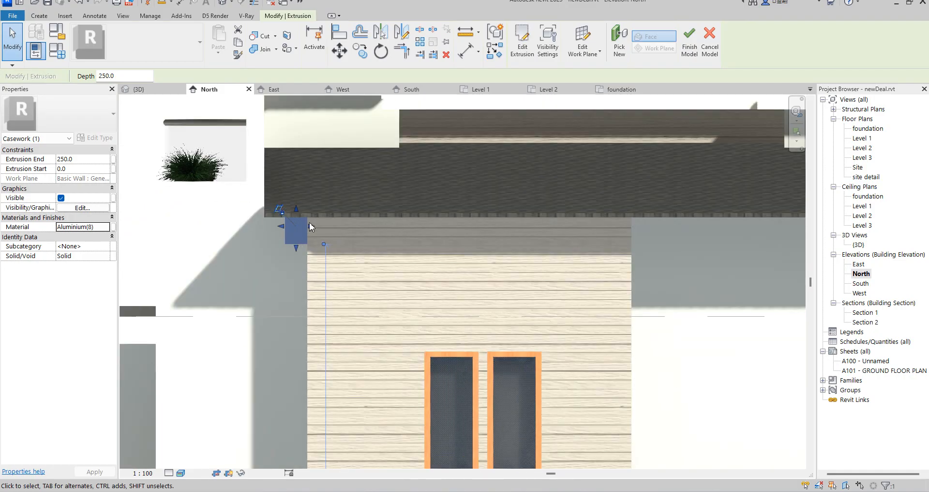
drag(313, 229, 736, 232)
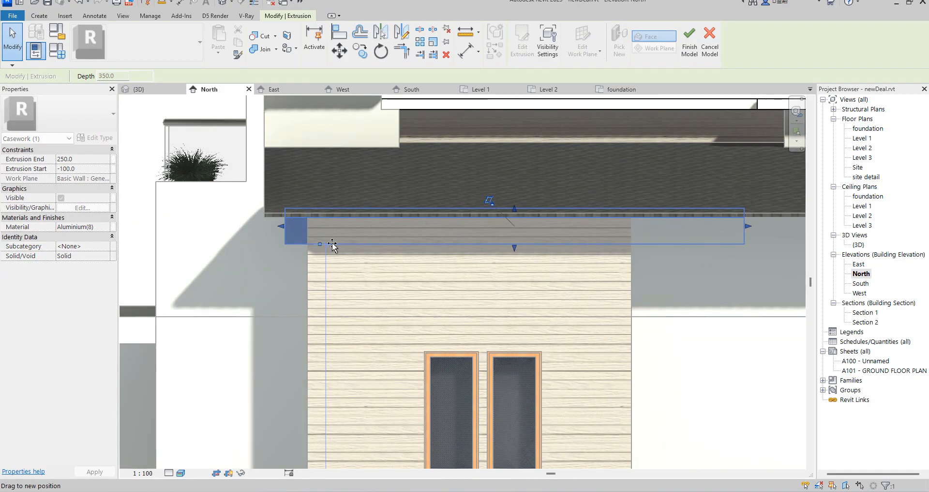
scroll(227, 235, down, 5)
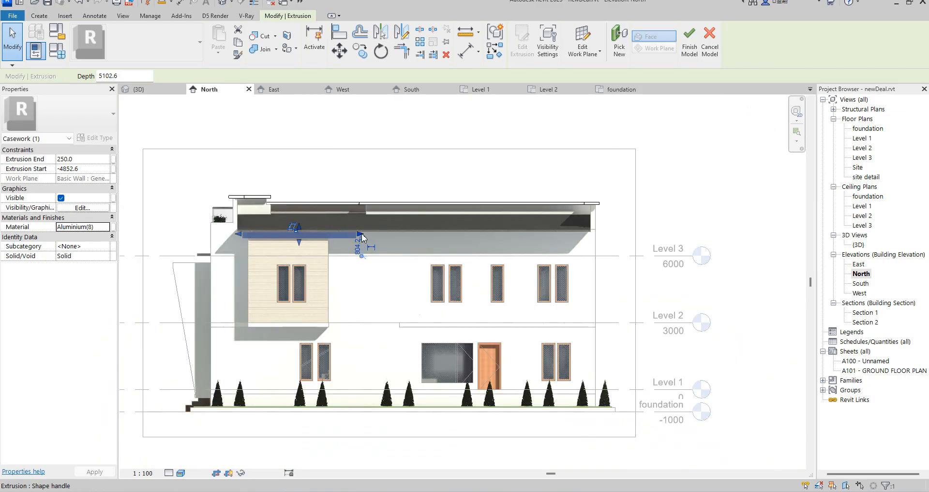
scroll(362, 234, up, 4)
drag(708, 249, 805, 248)
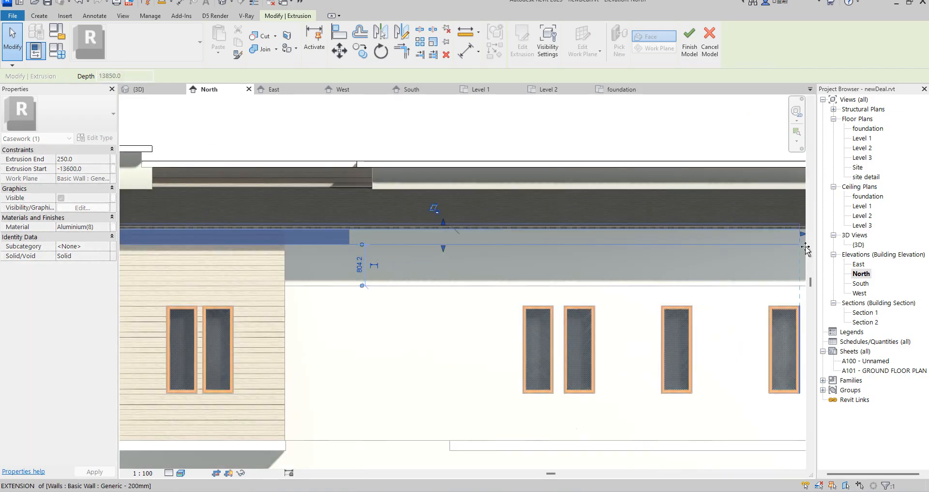
scroll(538, 248, down, 5)
scroll(507, 257, up, 7)
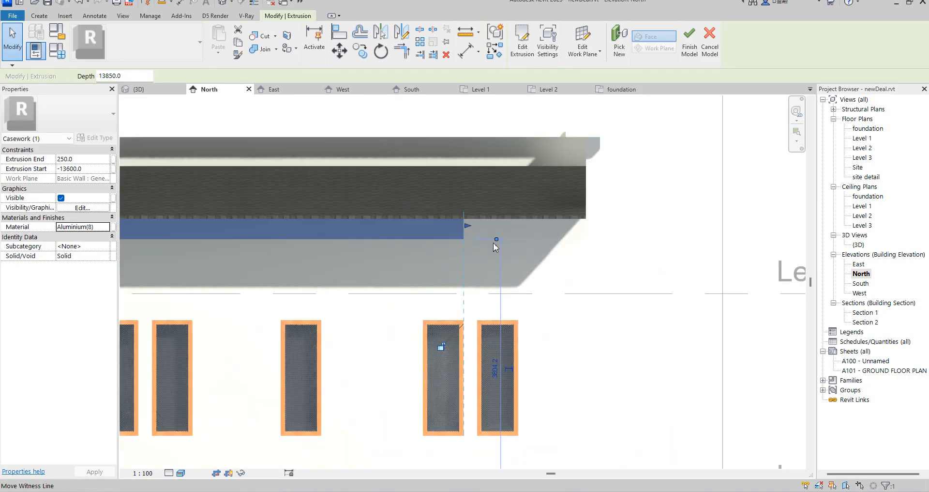
drag(458, 217, 612, 230)
Extend the extrusion's east end toward the roof edge, to an extrusion end of about 409, and deselect it.
scroll(612, 228, down, 4)
scroll(303, 207, up, 4)
scroll(303, 208, up, 2)
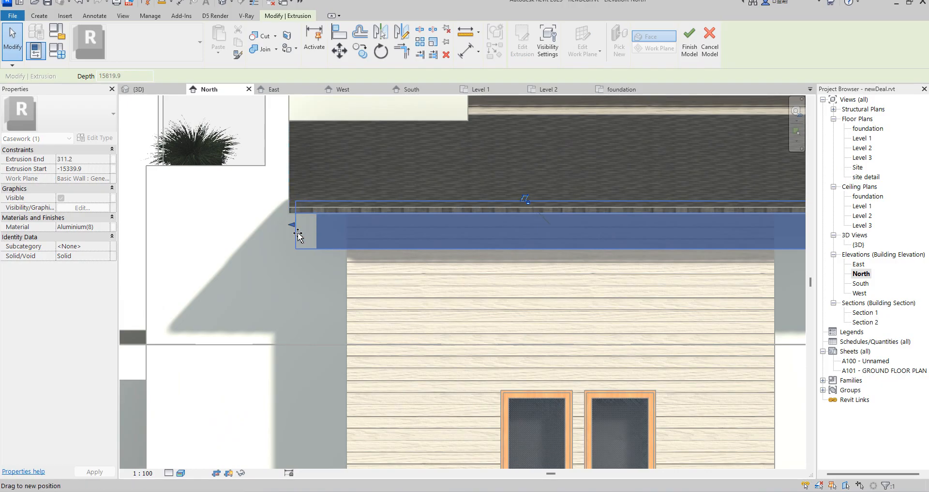
scroll(299, 235, down, 6)
click(542, 119)
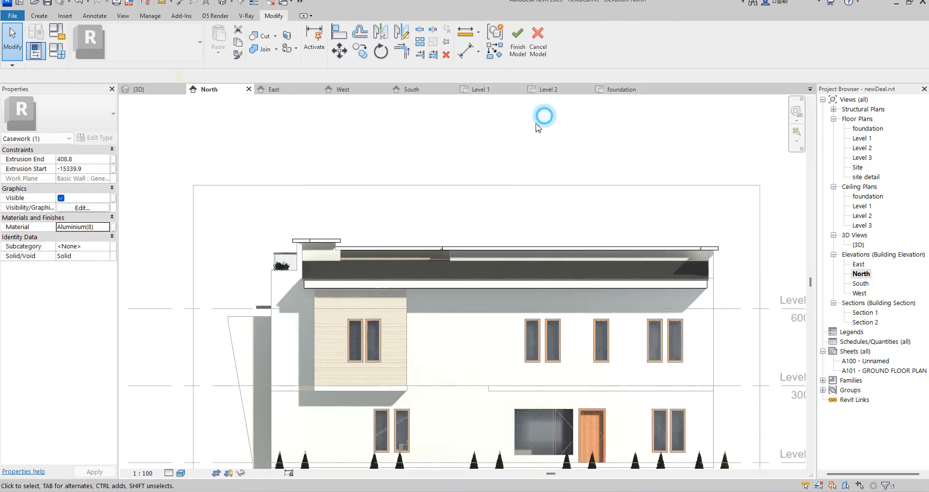
Examine the extrusion beneath the eave and select the upper roof trim sweep to check its material.
scroll(701, 376, down, 3)
scroll(499, 202, up, 5)
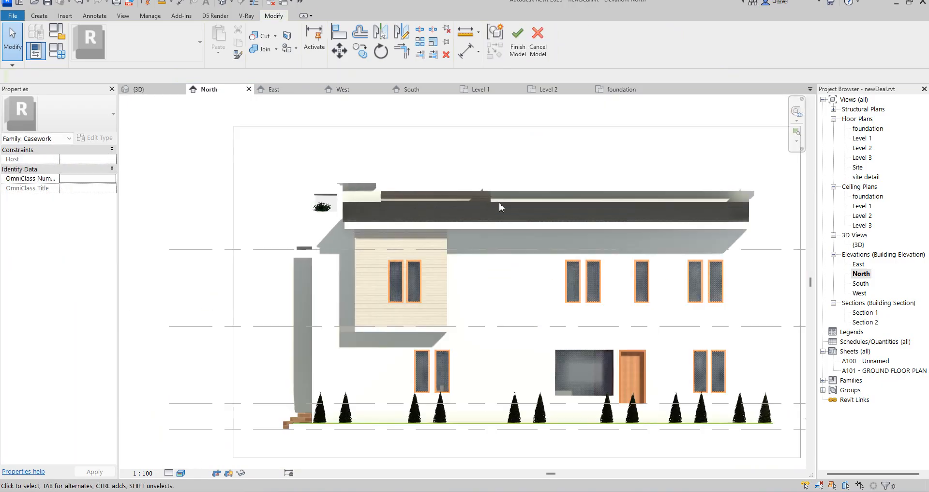
scroll(463, 198, up, 2)
scroll(546, 173, down, 4)
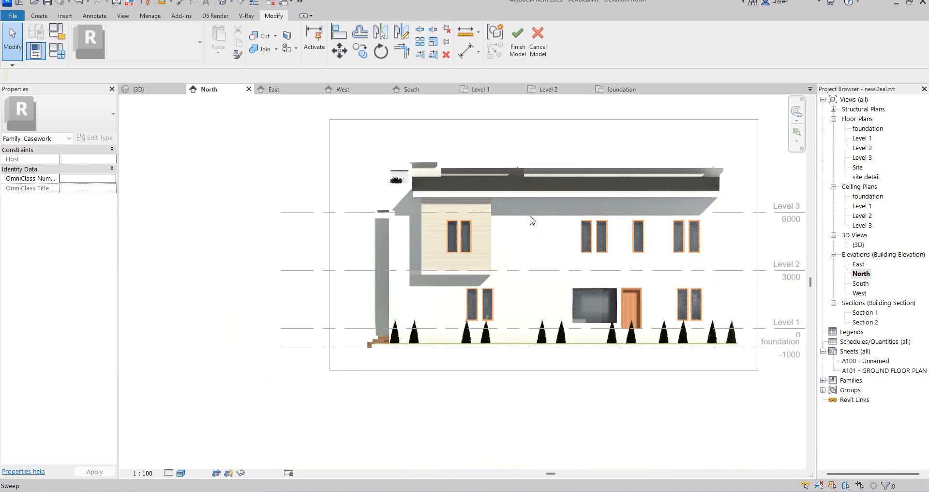
scroll(404, 167, up, 5)
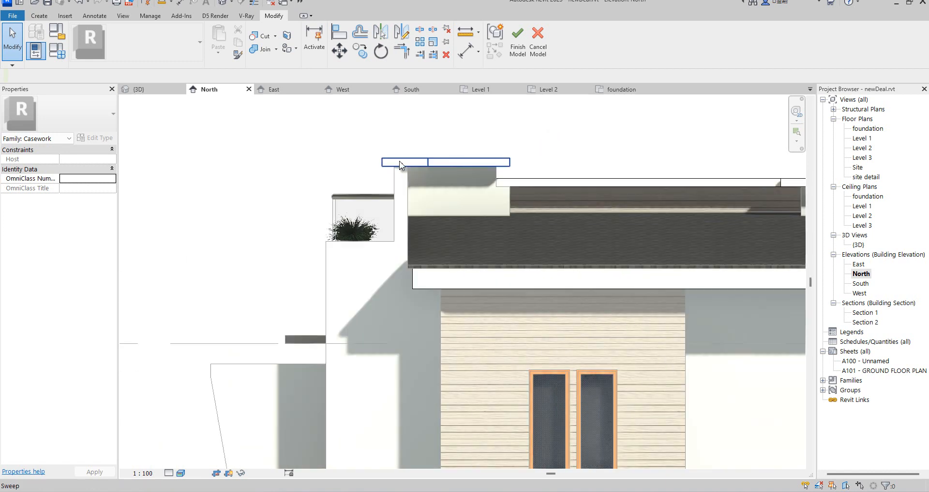
click(399, 161)
scroll(334, 203, up, 1)
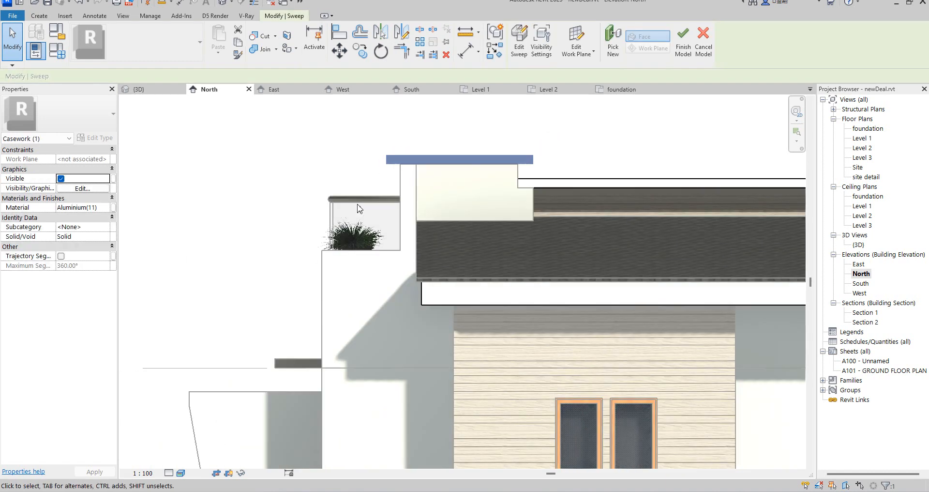
scroll(384, 262, down, 2)
scroll(353, 290, down, 1)
scroll(305, 315, up, 1)
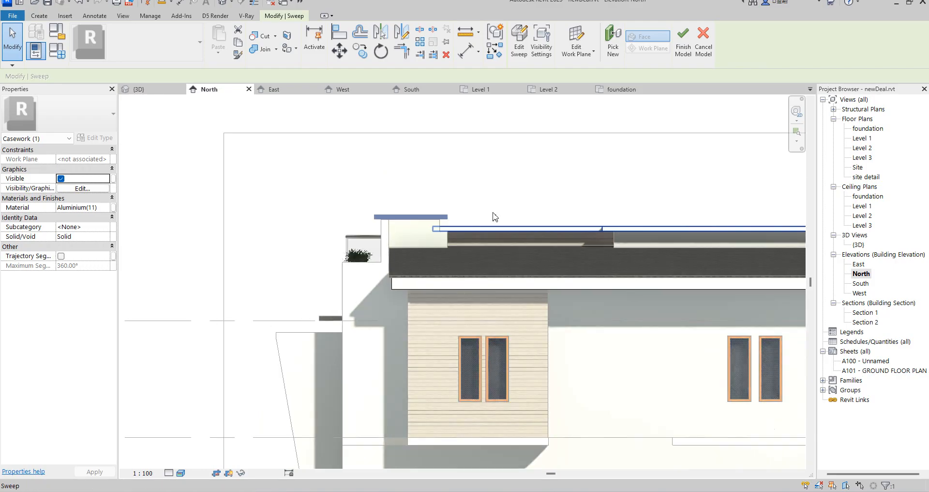
Finish the in-place casework model and clear the selection in the North elevation.
click(682, 48)
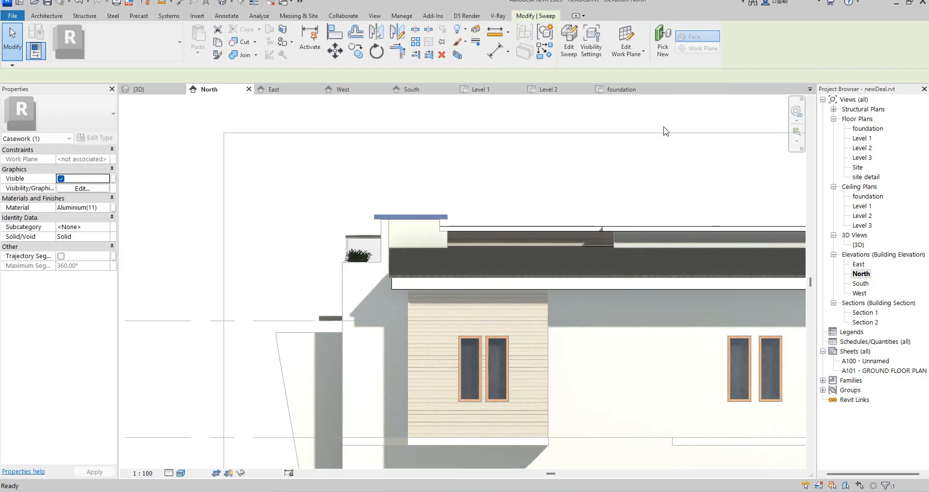
click(463, 190)
scroll(360, 225, up, 5)
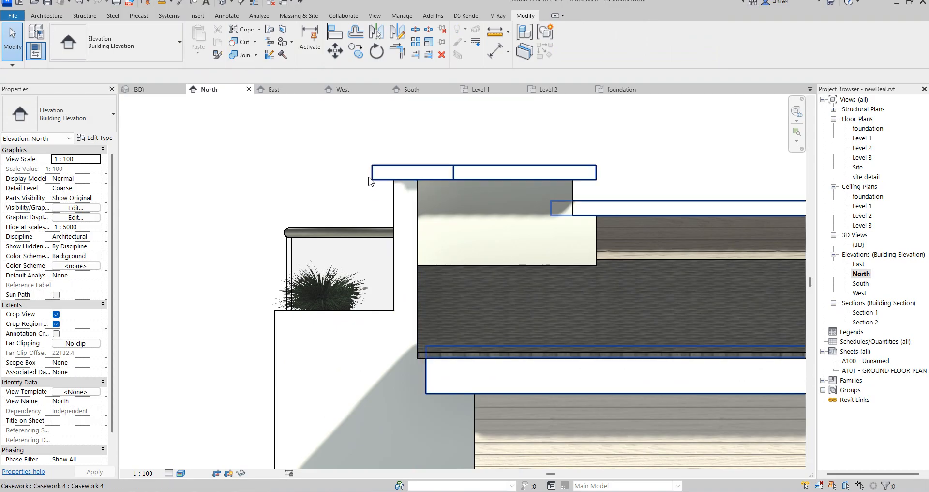
Reopen the roof trim casework for in-place editing and display the Level 3 floor plan.
click(539, 177)
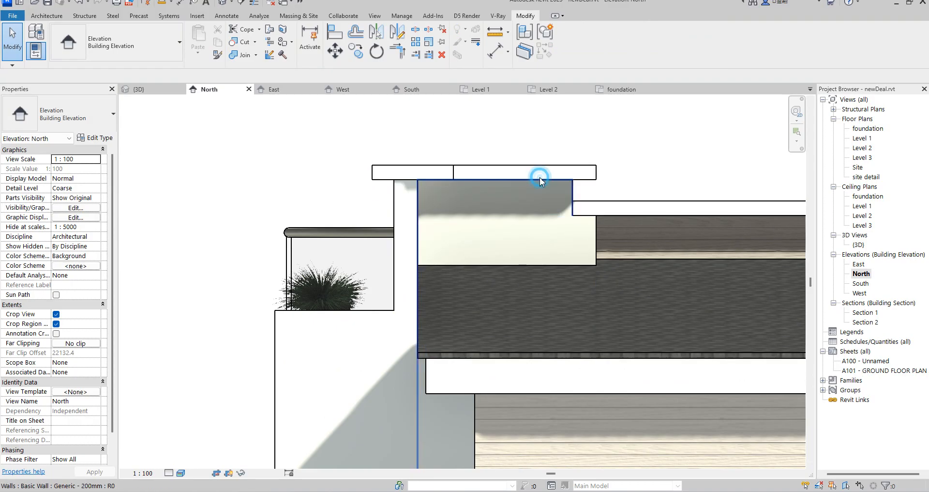
click(581, 145)
click(576, 170)
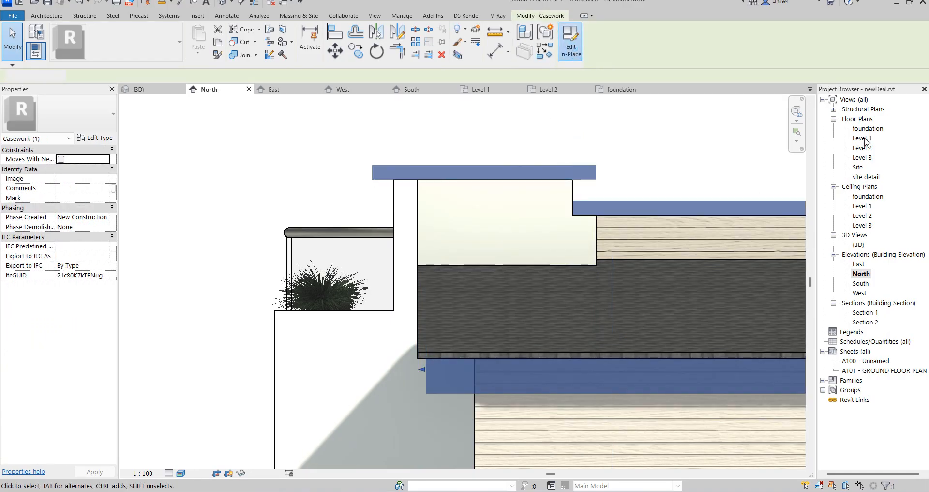
double_click(861, 157)
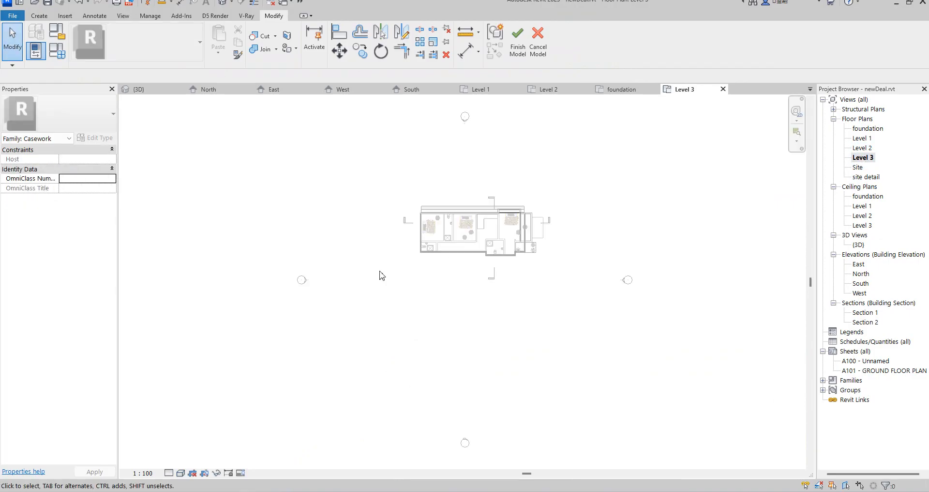
scroll(527, 240, up, 5)
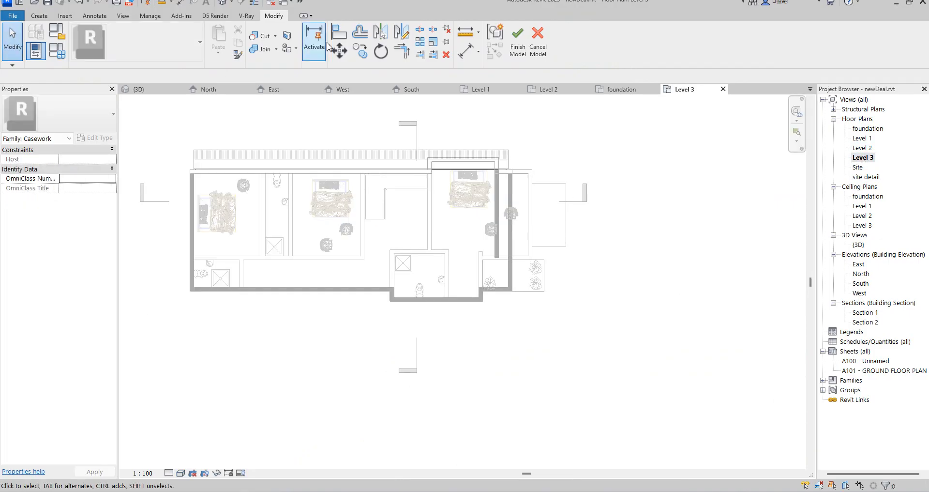
Create a 250 mm deep extrusion on Level 3 from a rectangle sketched along the outer face of the east wall.
click(47, 19)
click(80, 43)
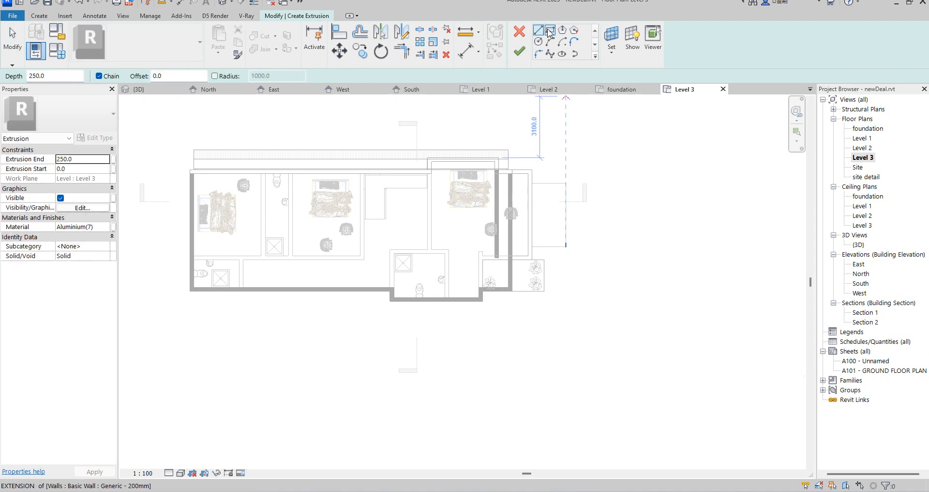
scroll(532, 179, up, 6)
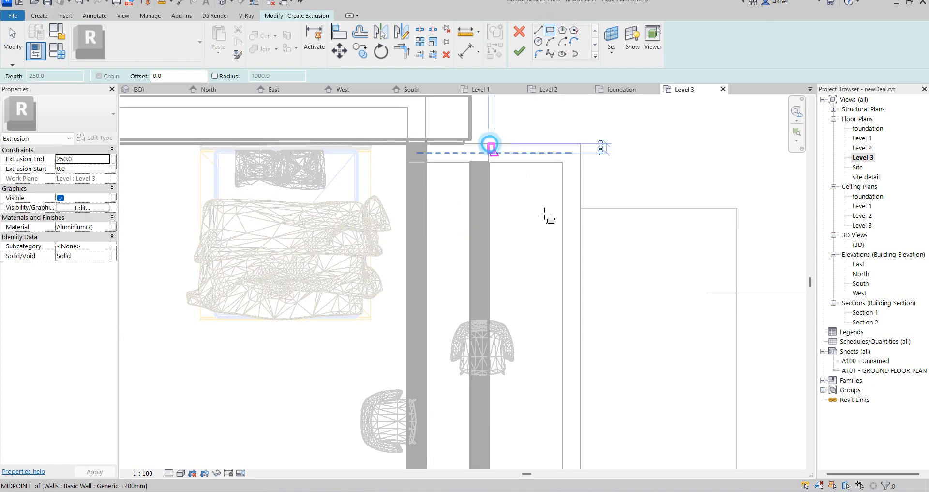
click(489, 143)
scroll(559, 213, down, 3)
scroll(591, 308, down, 1)
scroll(582, 352, up, 2)
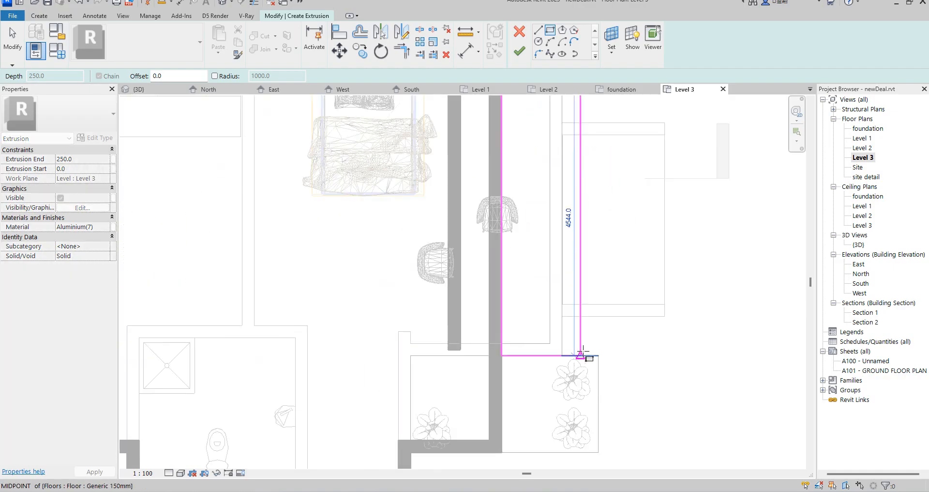
click(582, 353)
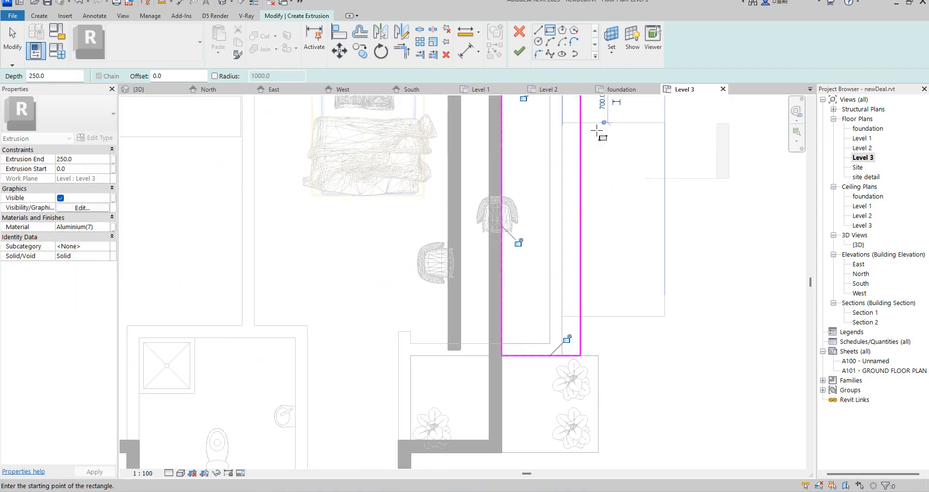
click(520, 53)
In the 3D view, assign the material Aluminium(8) to the east wall extrusion.
double_click(858, 244)
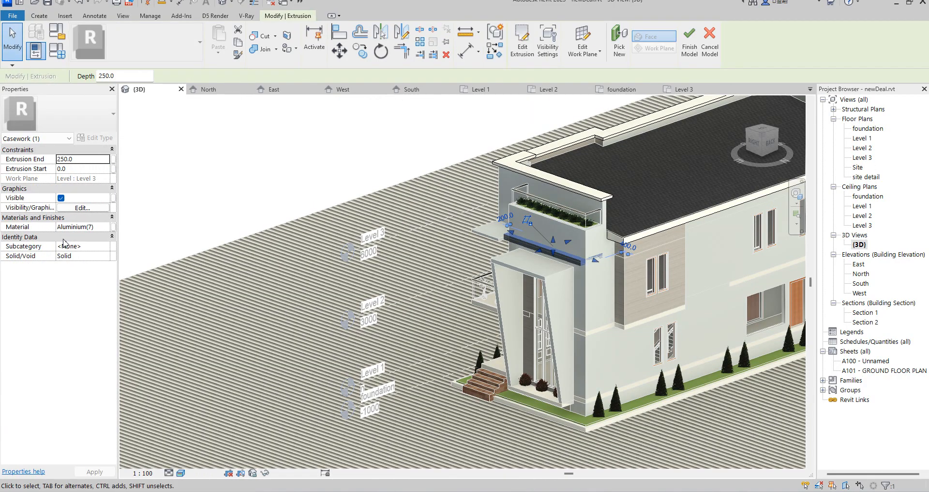
click(106, 228)
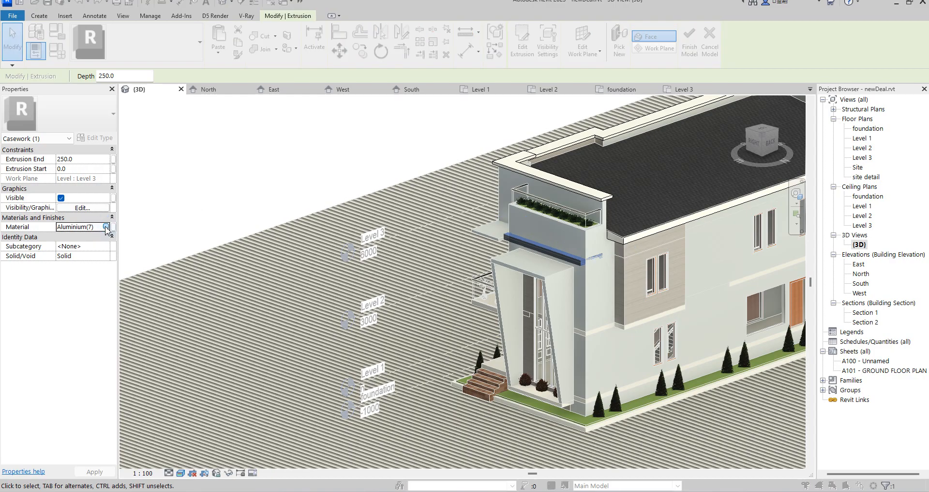
click(106, 227)
click(290, 271)
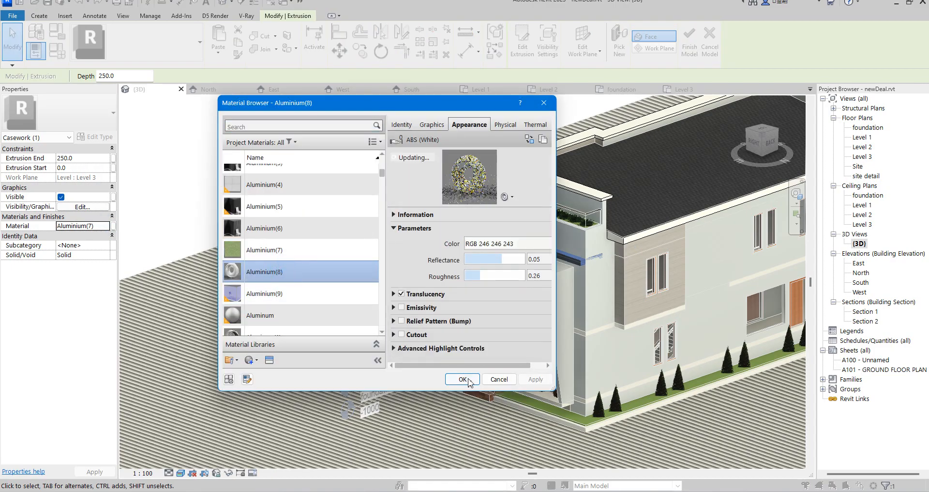
click(464, 379)
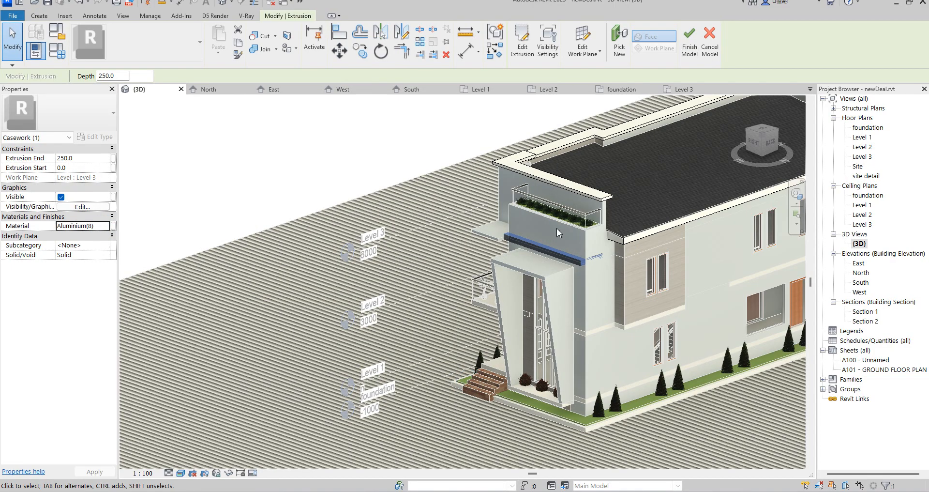
Raise the extrusion to roof trim height as a thin slab, with extrusion end 2720 and extrusion start 2600.
scroll(557, 228, up, 4)
drag(548, 255, 546, 148)
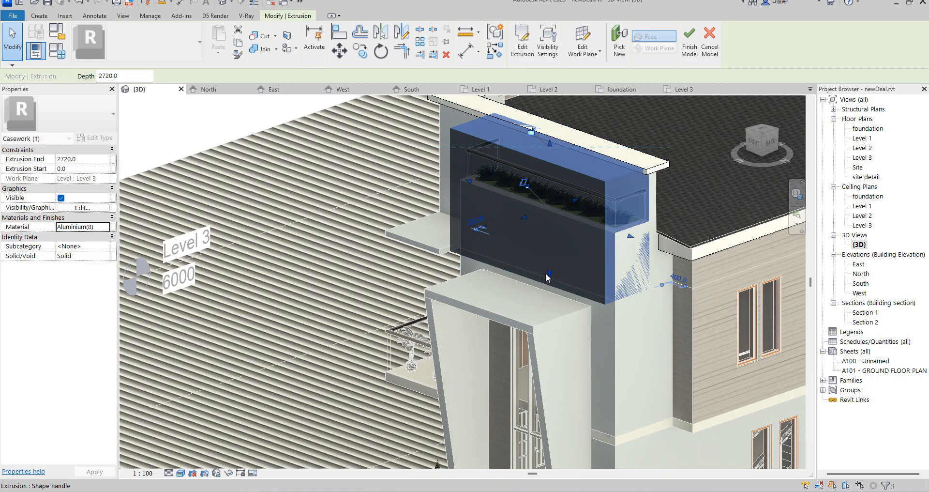
drag(549, 272, 557, 162)
scroll(555, 161, up, 3)
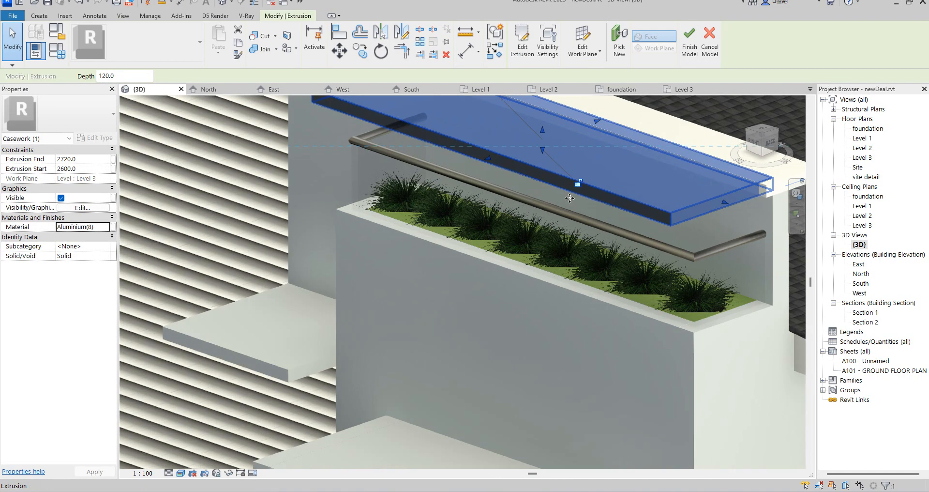
Stretch the south end of the slab above the planter outward past the wall corner.
scroll(577, 179, down, 2)
drag(440, 139, 382, 118)
scroll(506, 293, down, 2)
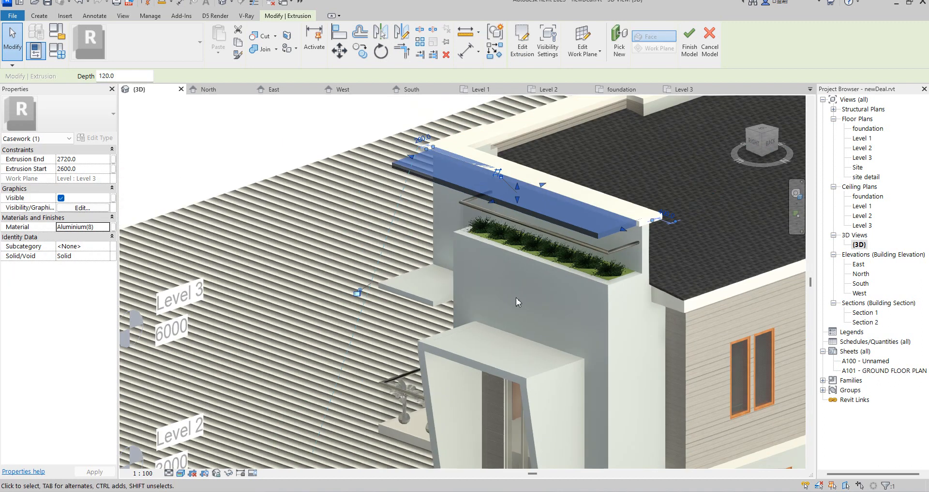
Align the slab's south end with the south end face of the roof trim.
mouse_move(755, 137)
mouse_down()
mouse_move(747, 130)
mouse_move(173, 159)
mouse_move(281, 143)
mouse_up()
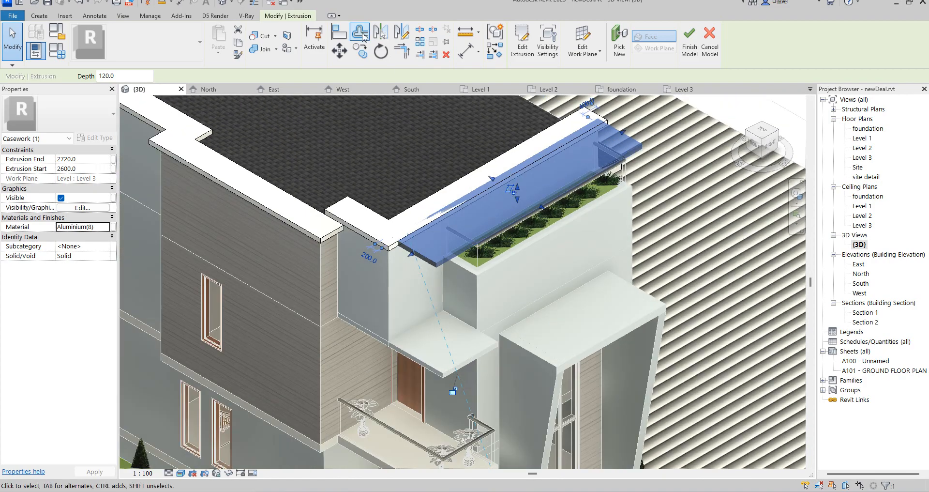
click(339, 33)
scroll(396, 249, up, 5)
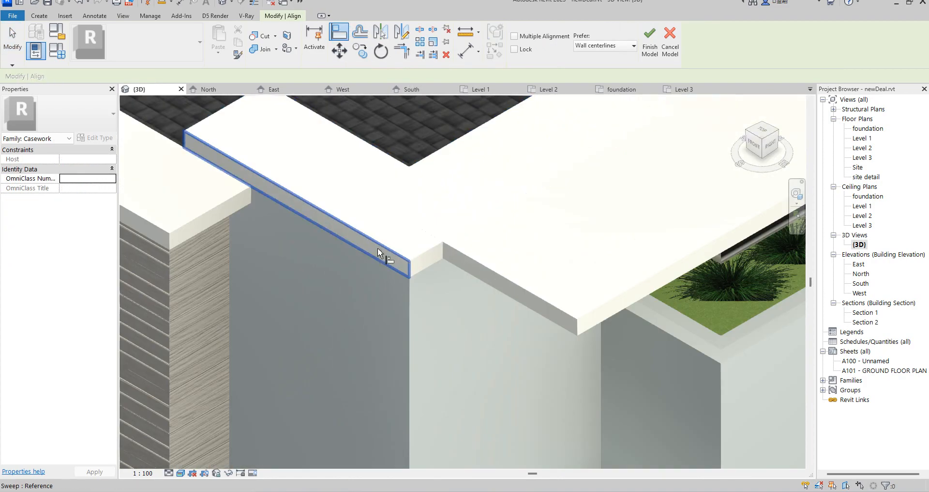
click(385, 247)
click(463, 259)
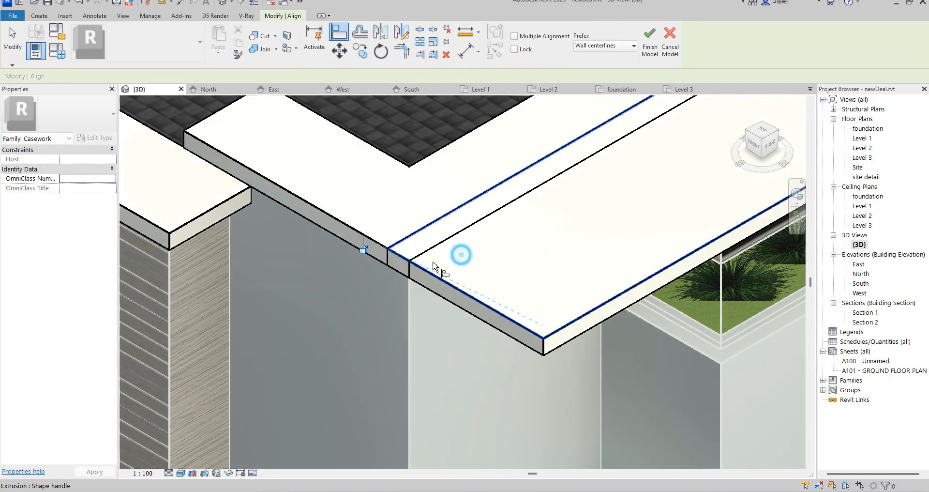
Align the slab's top face with the top face of the adjoining roof trim.
scroll(385, 276, down, 3)
scroll(372, 257, up, 2)
scroll(369, 256, up, 1)
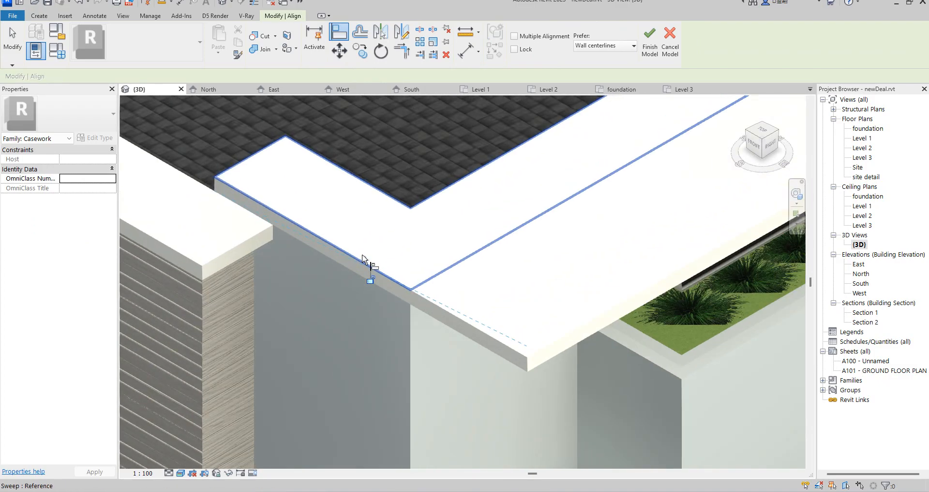
click(362, 254)
click(525, 334)
Try to align a face of the slab with the north end of the roof trim.
scroll(354, 325, down, 5)
scroll(584, 193, up, 2)
scroll(551, 207, up, 3)
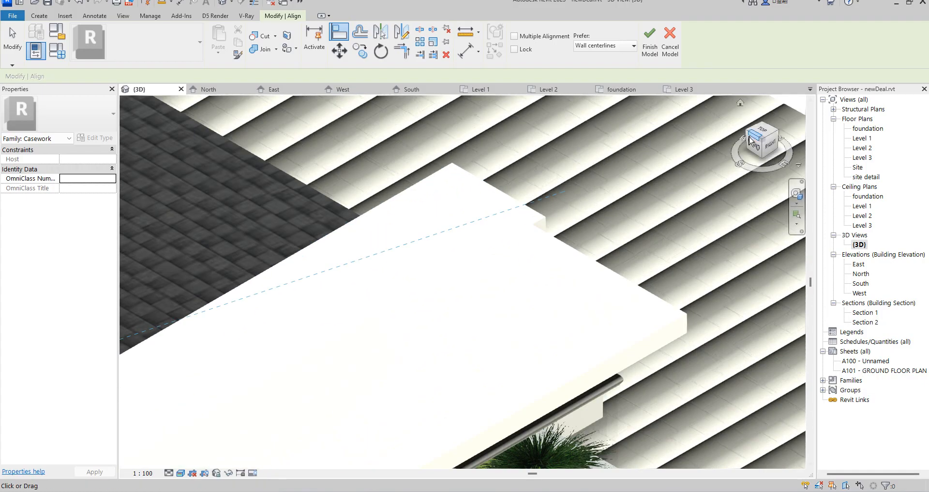
click(764, 143)
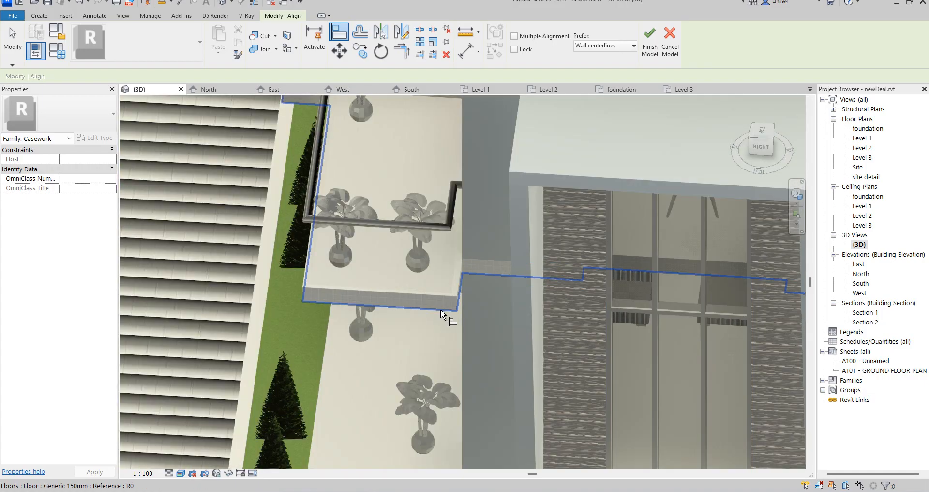
scroll(420, 341, down, 4)
scroll(573, 179, up, 5)
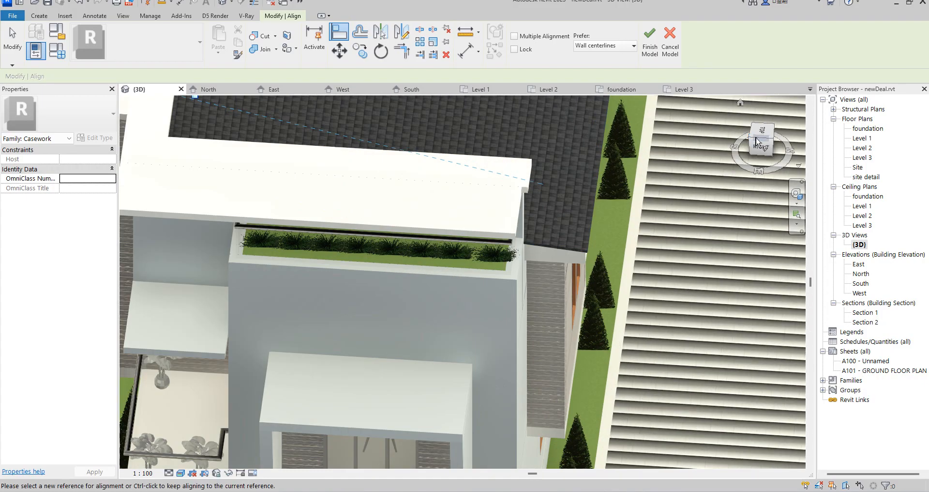
click(751, 141)
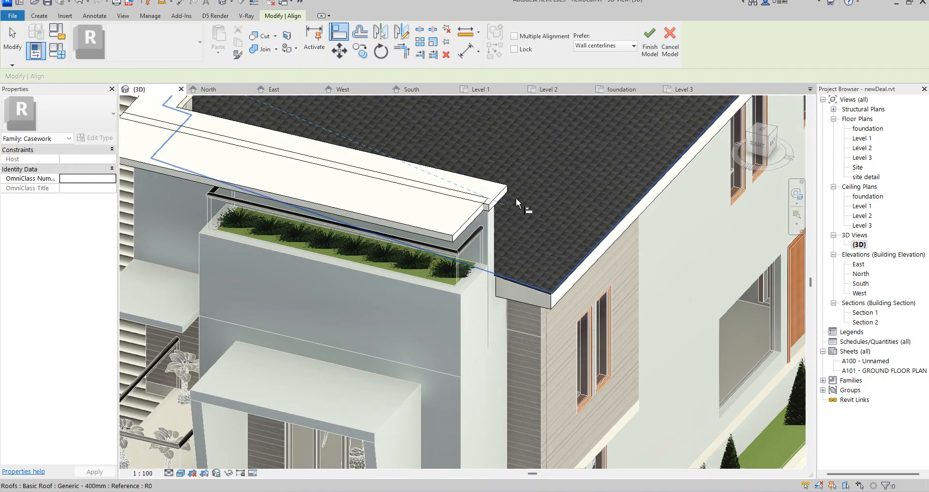
scroll(522, 202, up, 4)
click(503, 191)
scroll(484, 213, up, 3)
click(409, 245)
scroll(419, 274, down, 2)
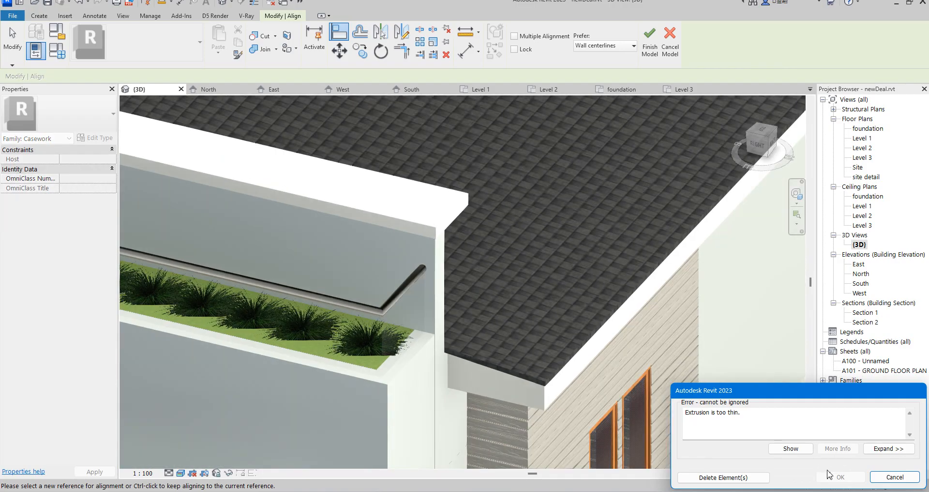
click(895, 477)
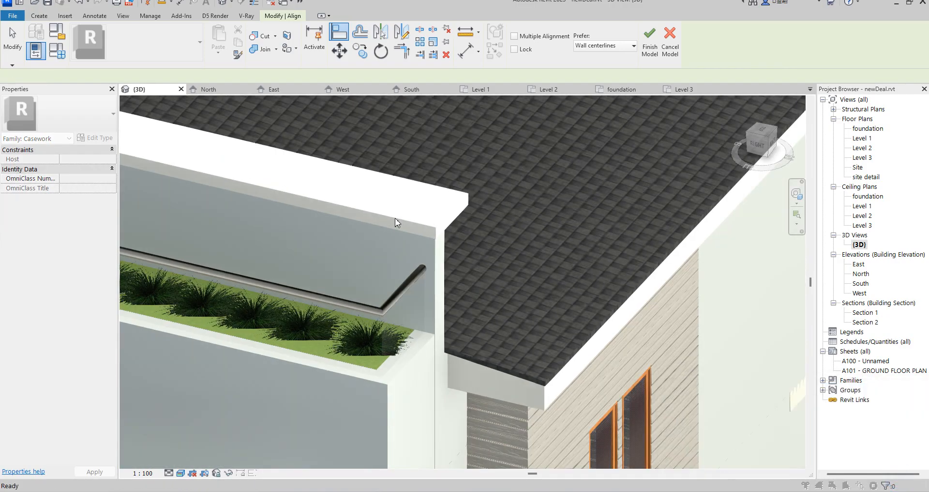
Align the slab's north end with the north end face of the roof trim.
scroll(523, 286, up, 3)
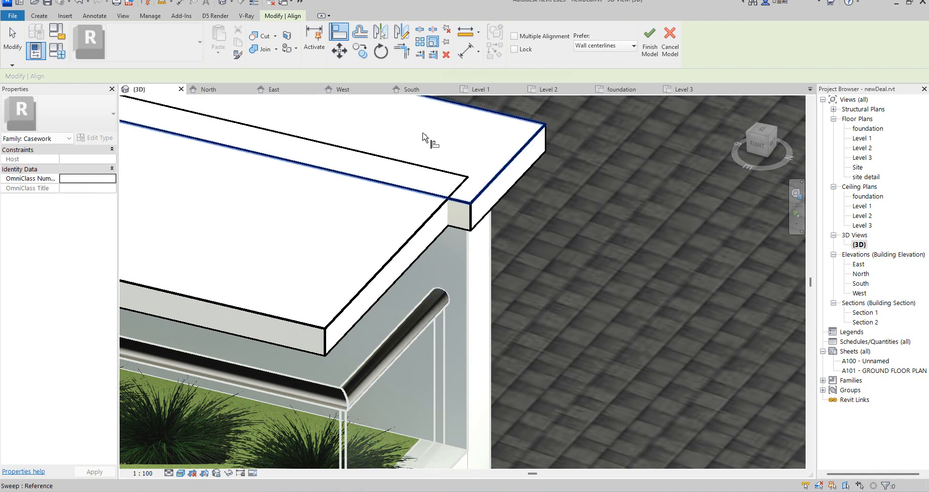
click(478, 214)
click(329, 347)
scroll(422, 196, down, 4)
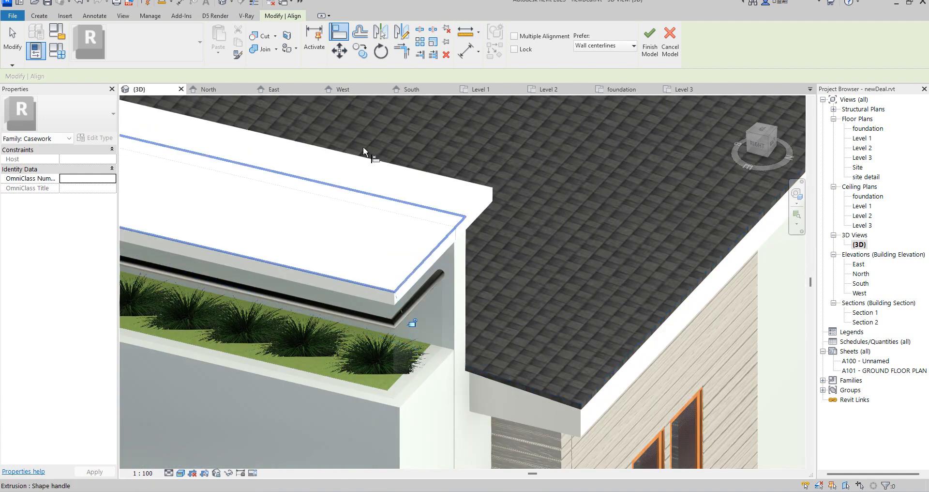
Join the slab above the planter to the adjoining roof trim and leave the Join command.
click(296, 49)
click(280, 103)
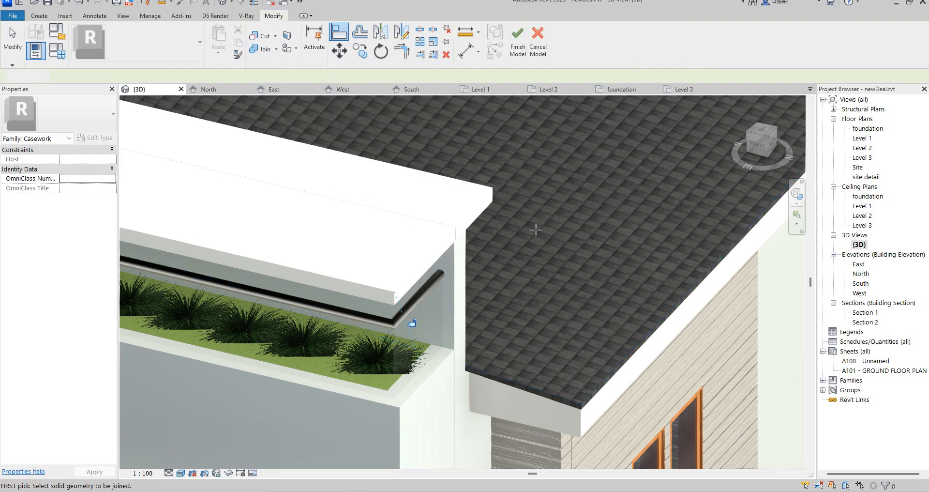
click(422, 262)
scroll(423, 262, down, 8)
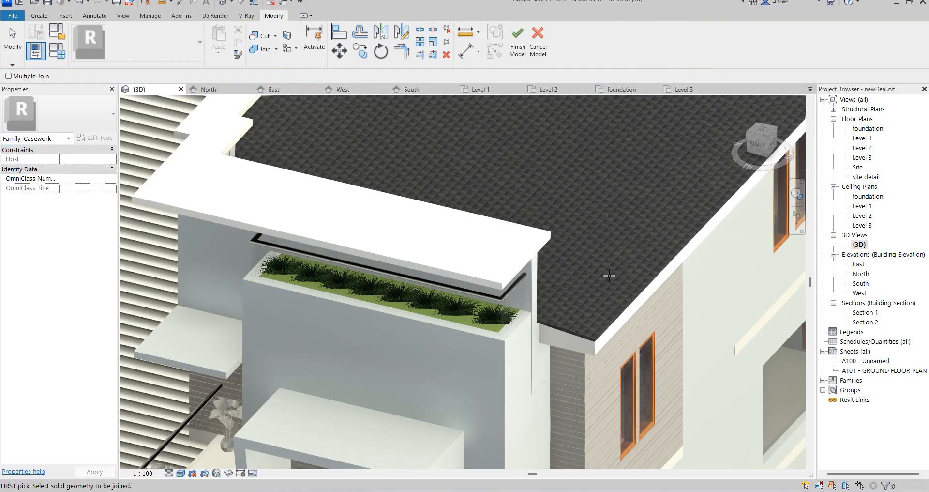
scroll(584, 325, up, 5)
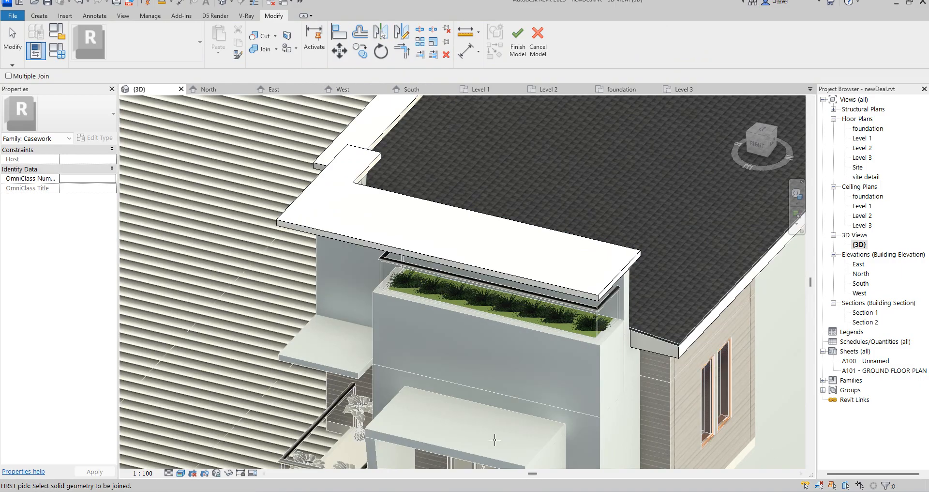
key(Escape)
In the East elevation, copy the slab above the planter down onto the small canopy at Level 3, with Constrain off and Multiple on.
scroll(327, 236, up, 4)
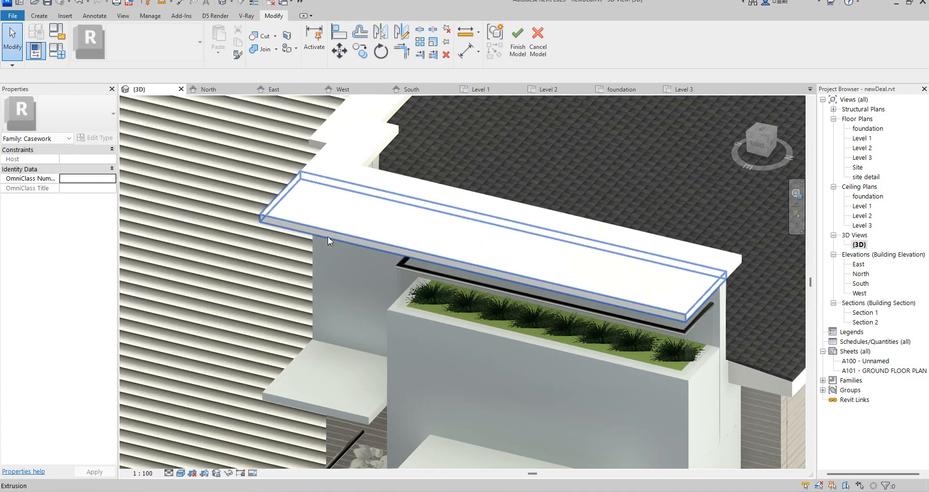
scroll(385, 334, down, 5)
scroll(413, 240, up, 2)
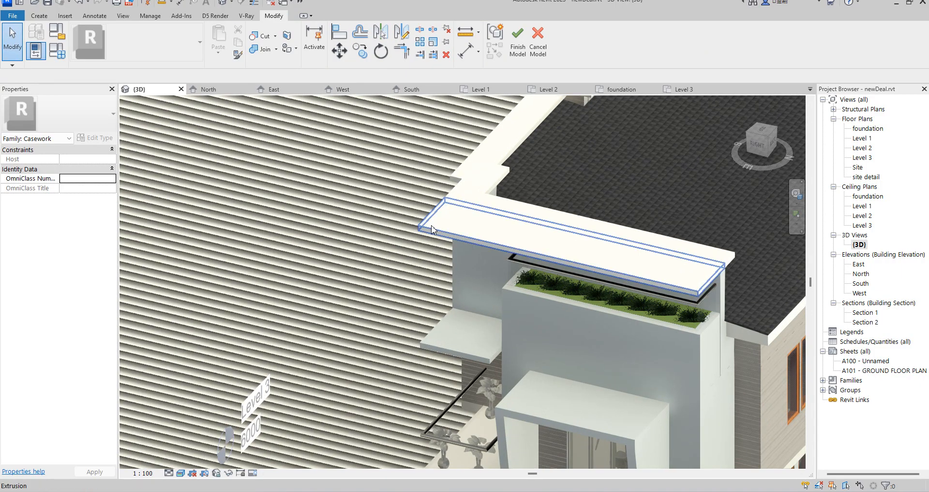
click(429, 224)
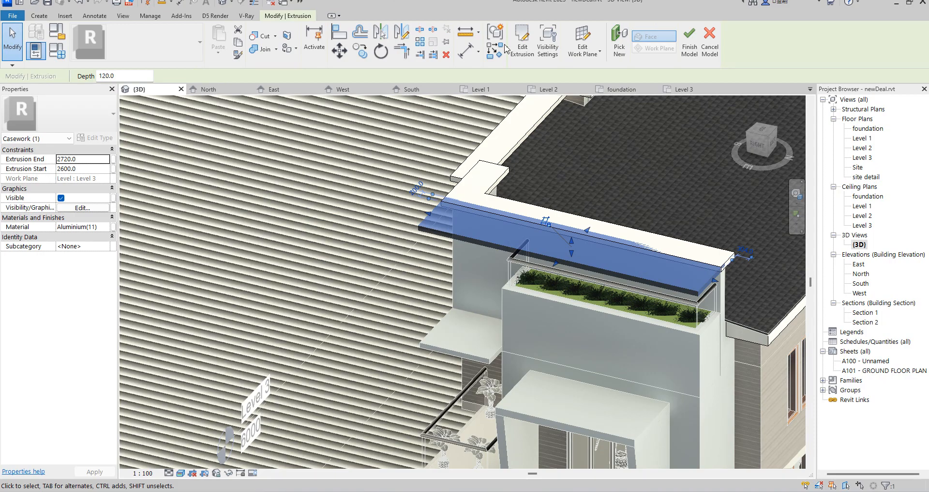
double_click(858, 265)
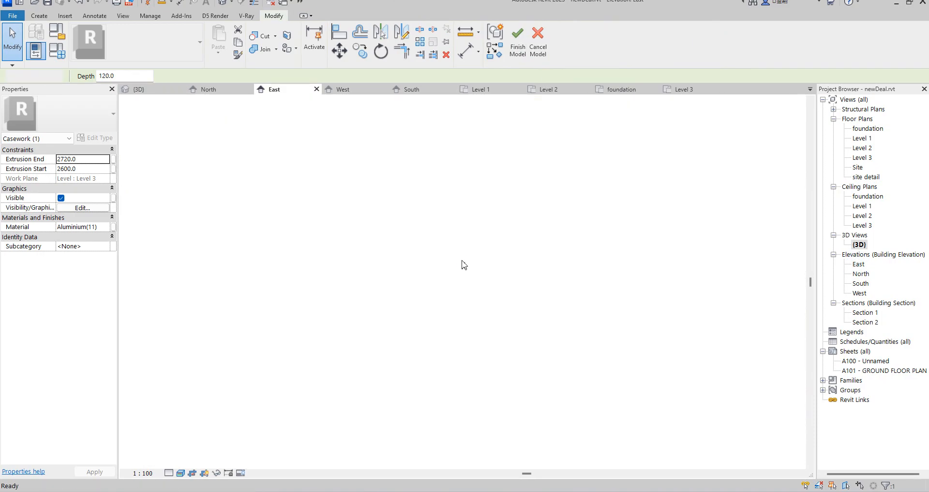
scroll(598, 274, down, 3)
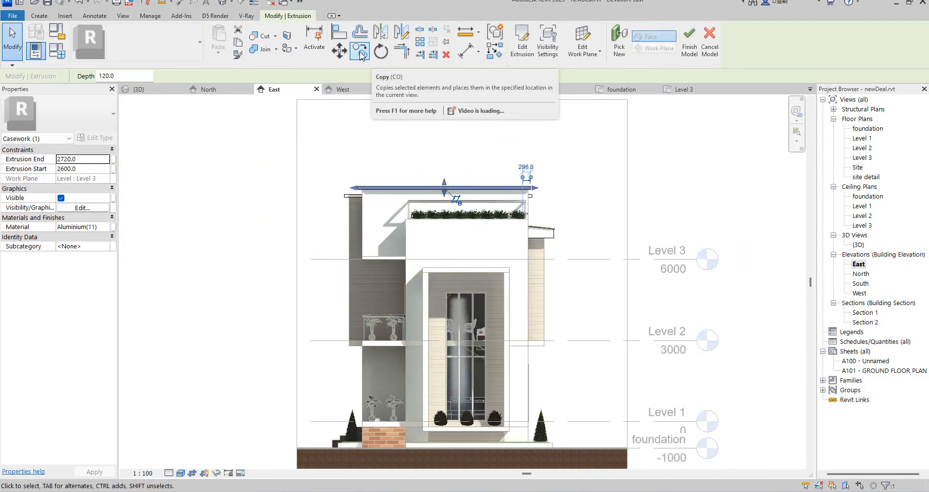
scroll(376, 198, up, 3)
scroll(341, 187, up, 3)
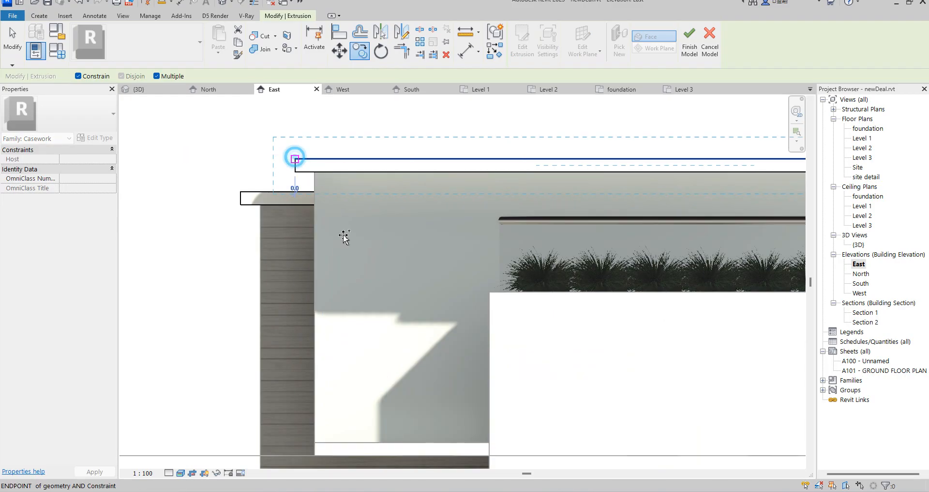
scroll(330, 214, down, 3)
scroll(370, 339, up, 1)
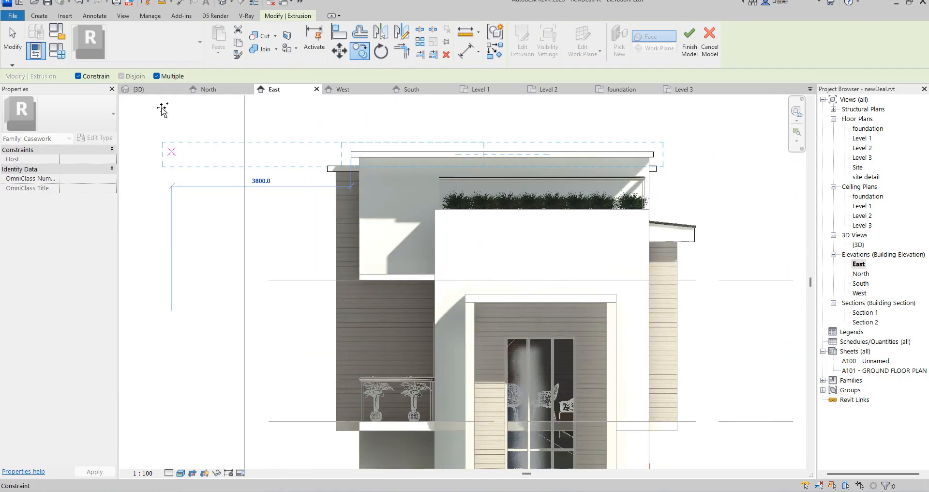
scroll(353, 277, up, 3)
click(353, 277)
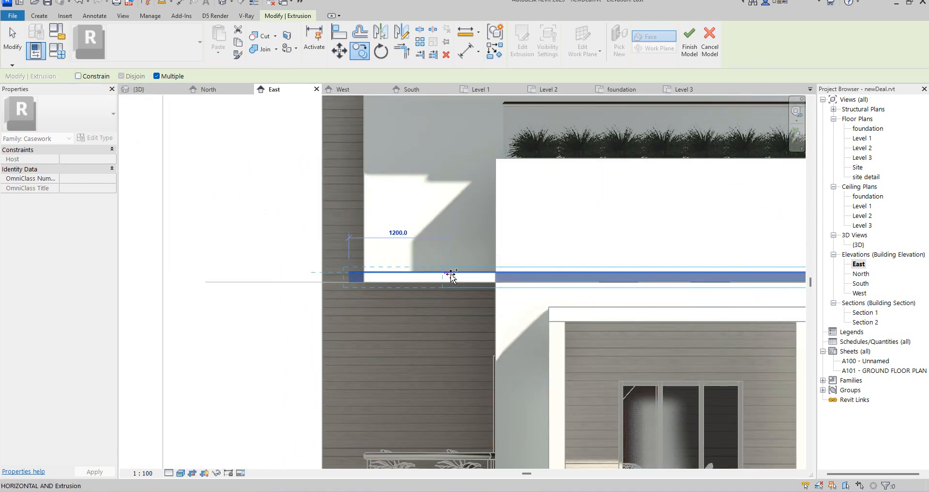
key(Escape)
Shorten the copied slab's north end to the side face of the planter wall.
scroll(274, 277, down, 5)
scroll(537, 277, up, 4)
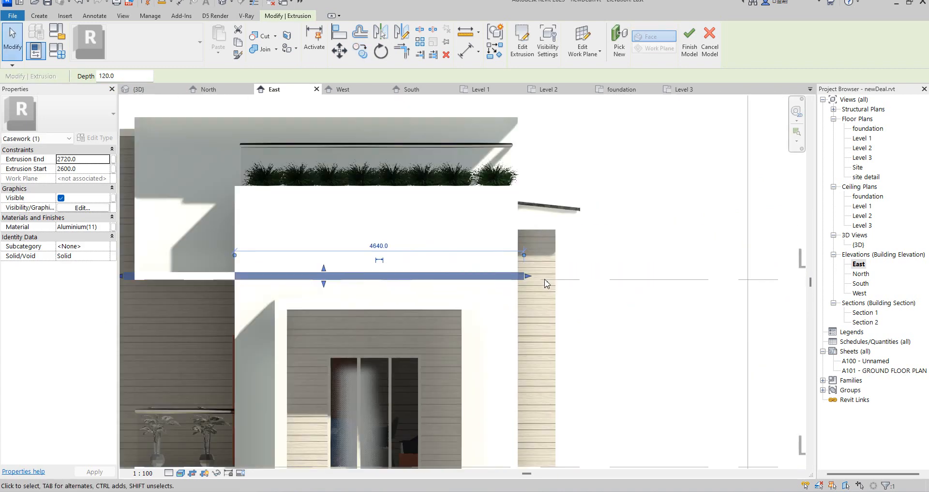
drag(330, 282, 235, 278)
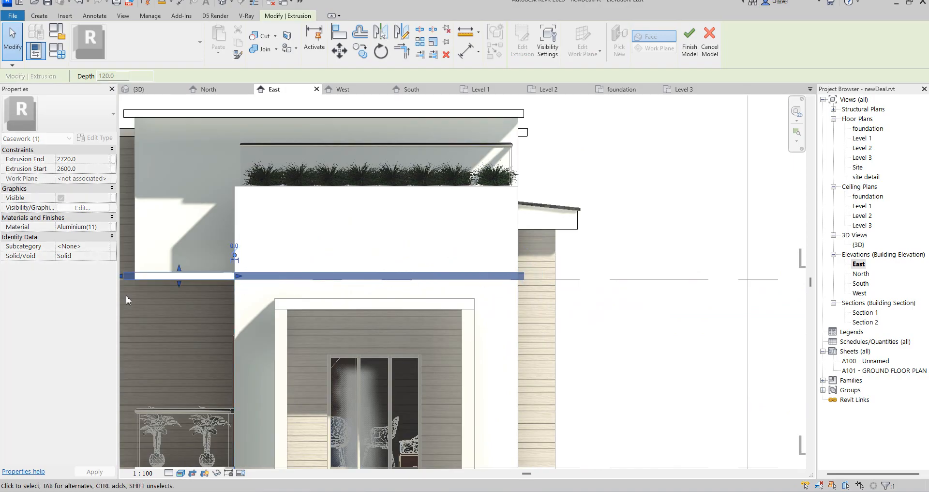
Thin the copied slab to a 40 mm depth and pull its south end in to the canopy's edge, making it 1600 mm long.
scroll(213, 271, up, 4)
scroll(231, 266, up, 1)
mouse_move(159, 273)
mouse_down()
mouse_move(159, 249)
mouse_move(157, 293)
mouse_move(159, 277)
mouse_up()
scroll(334, 307, down, 5)
scroll(332, 261, up, 6)
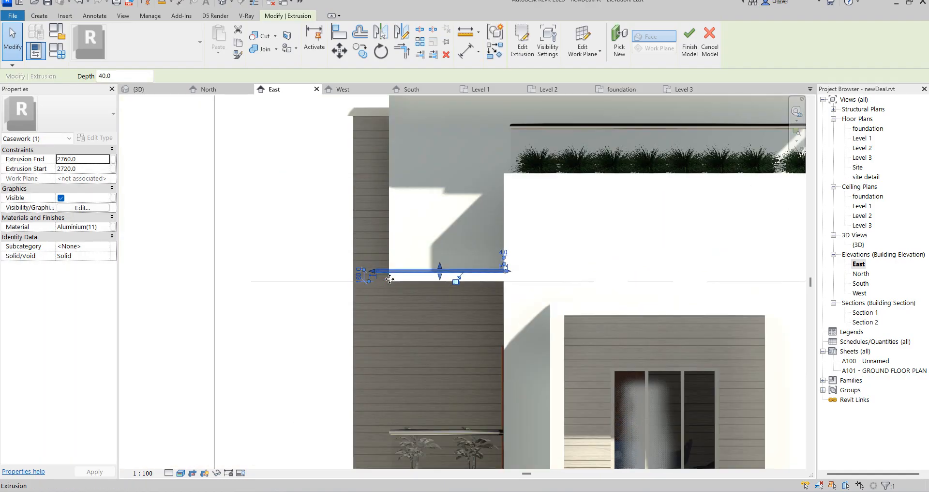
drag(315, 240, 371, 238)
scroll(405, 279, down, 3)
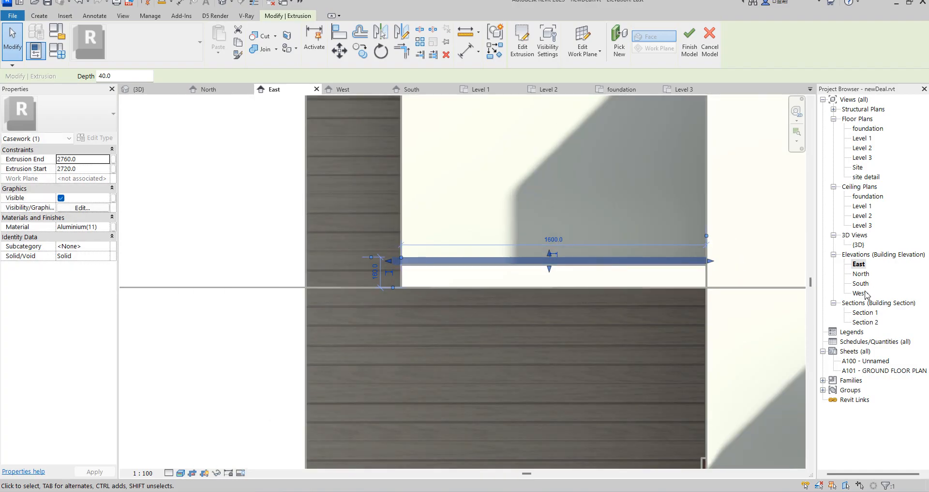
In the South elevation, extend the thin slab's west end back to the face of the wood-clad wall.
double_click(861, 284)
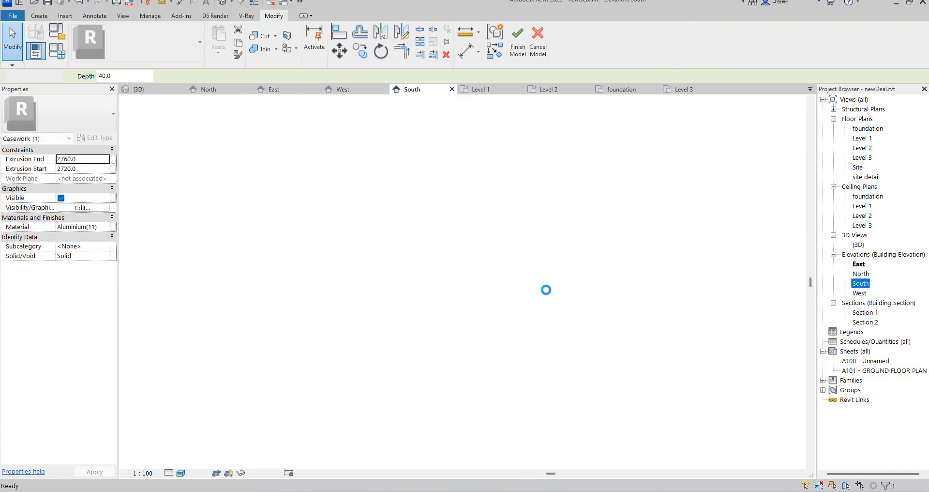
scroll(471, 428, down, 3)
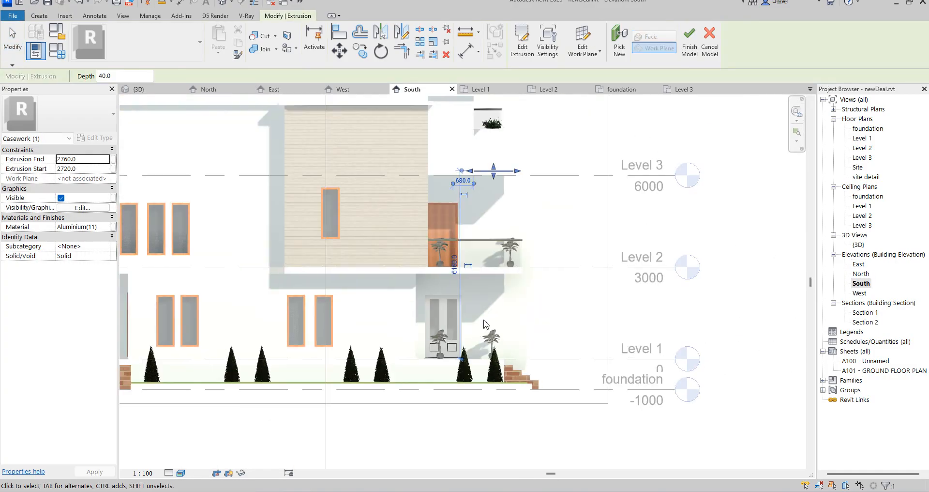
scroll(501, 163, up, 1)
scroll(499, 163, up, 4)
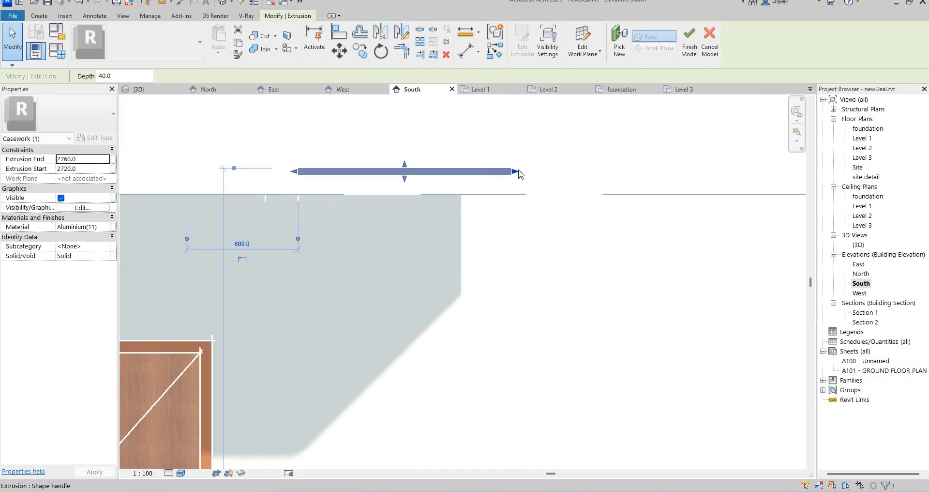
scroll(517, 238, down, 1)
click(516, 239)
scroll(512, 261, down, 4)
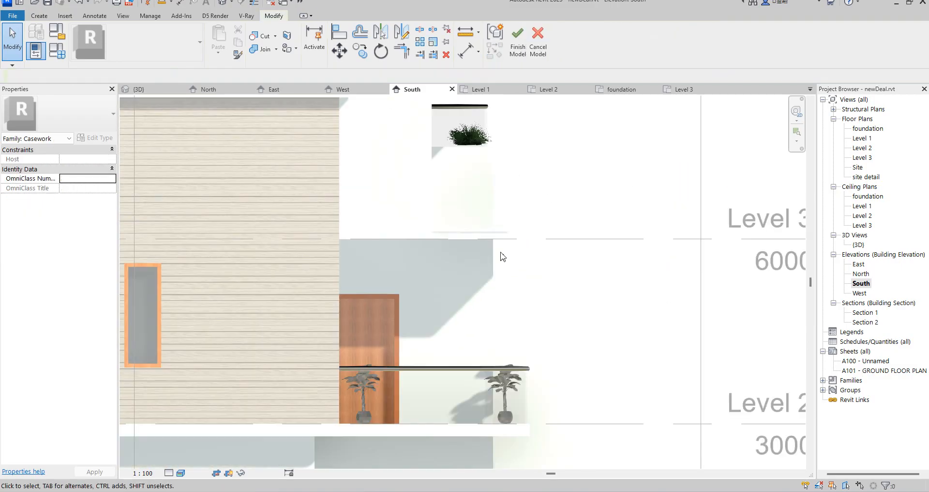
click(510, 237)
scroll(426, 233, up, 2)
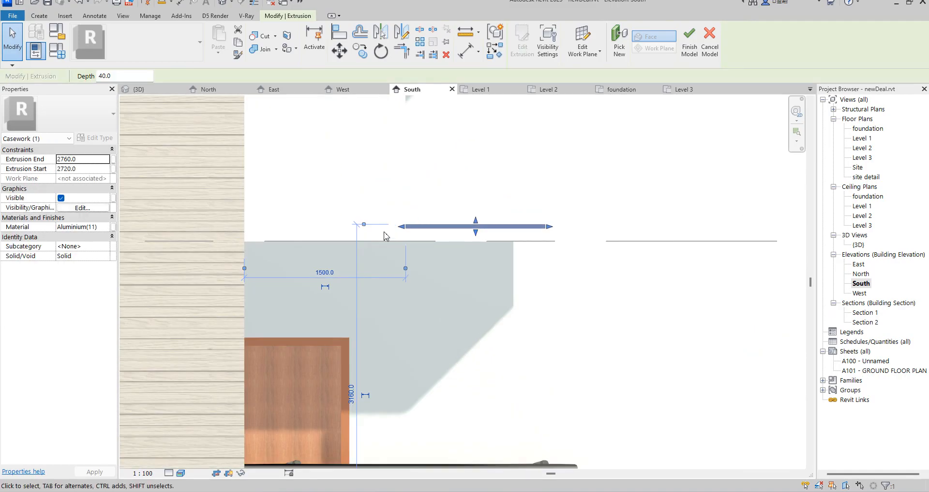
drag(325, 226, 248, 234)
scroll(534, 327, down, 3)
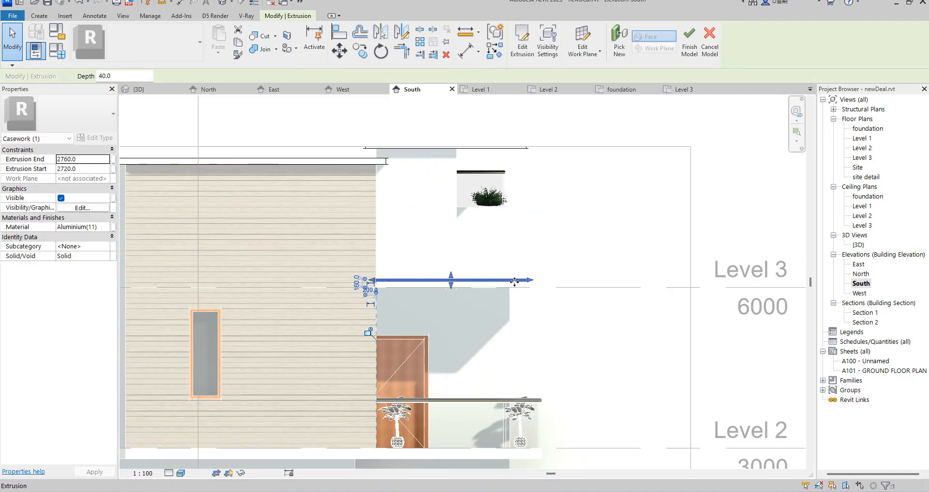
Adjust the thin slab's east end in the South elevation and the 3D view so it projects slightly past the canopy's front face.
scroll(514, 281, up, 4)
drag(531, 277, 496, 286)
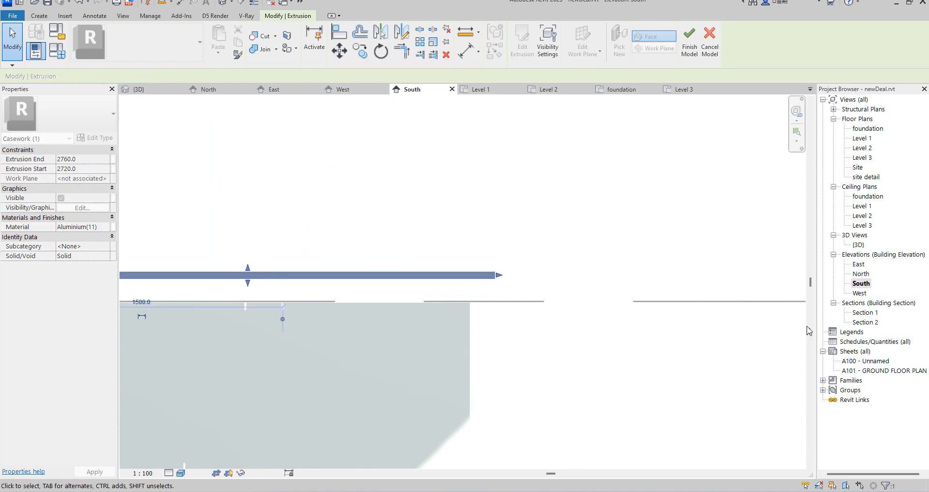
double_click(860, 244)
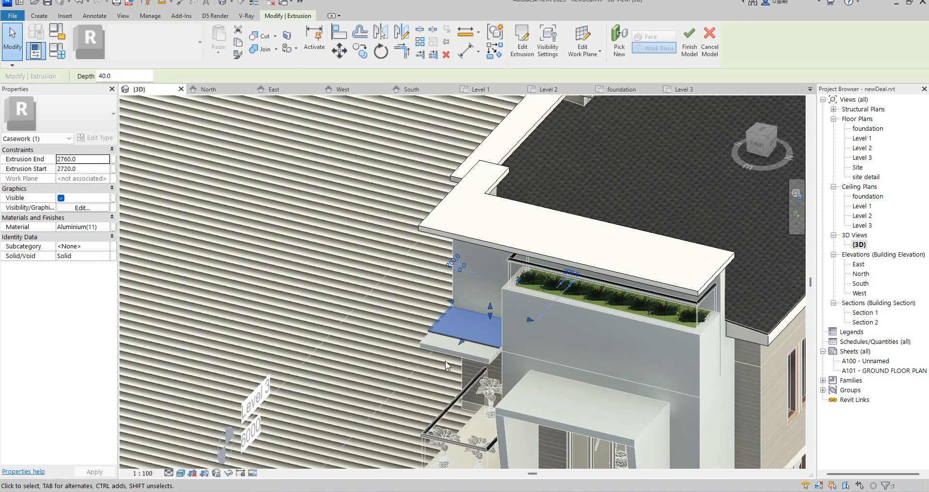
scroll(495, 343, up, 4)
scroll(489, 343, up, 2)
drag(438, 323, 416, 367)
drag(517, 359, 516, 360)
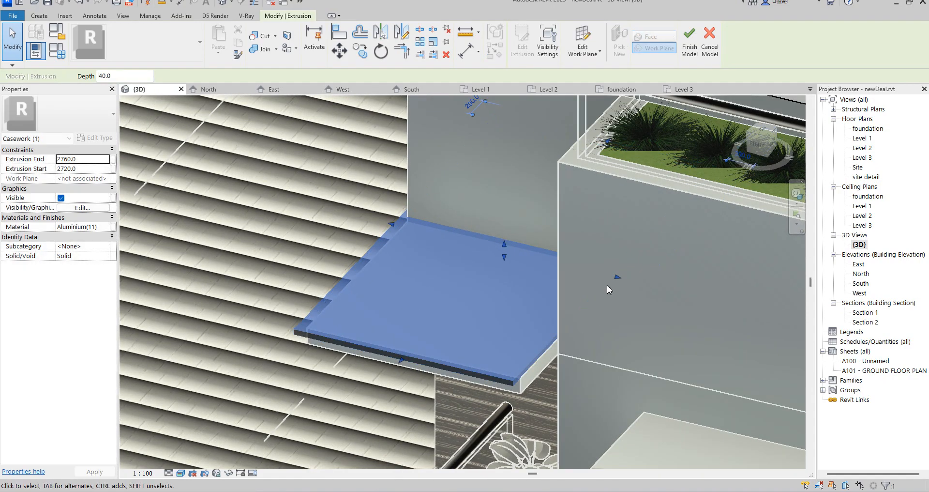
Adjust the thin slab's north edge against the planter wall in the 3D view and clear the selection.
scroll(617, 278, up, 2)
drag(618, 276, 622, 277)
scroll(472, 399, down, 5)
scroll(403, 390, up, 4)
scroll(455, 381, up, 4)
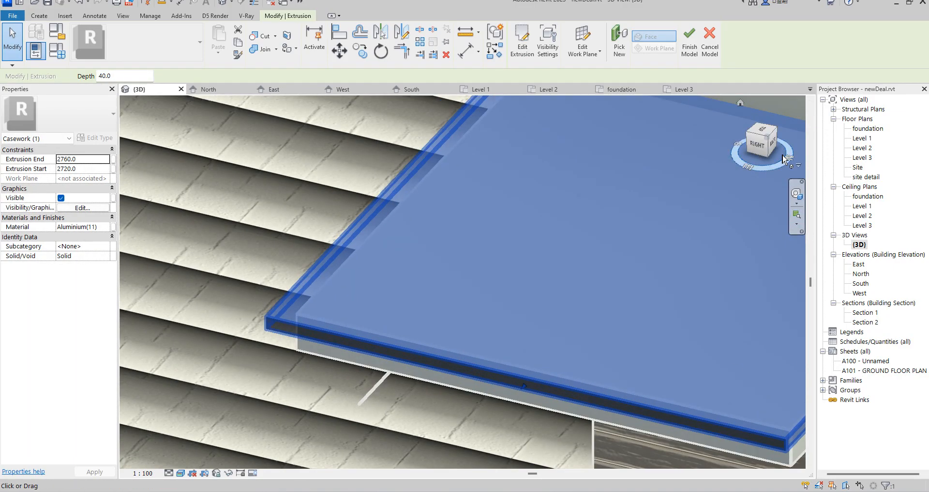
scroll(416, 280, down, 6)
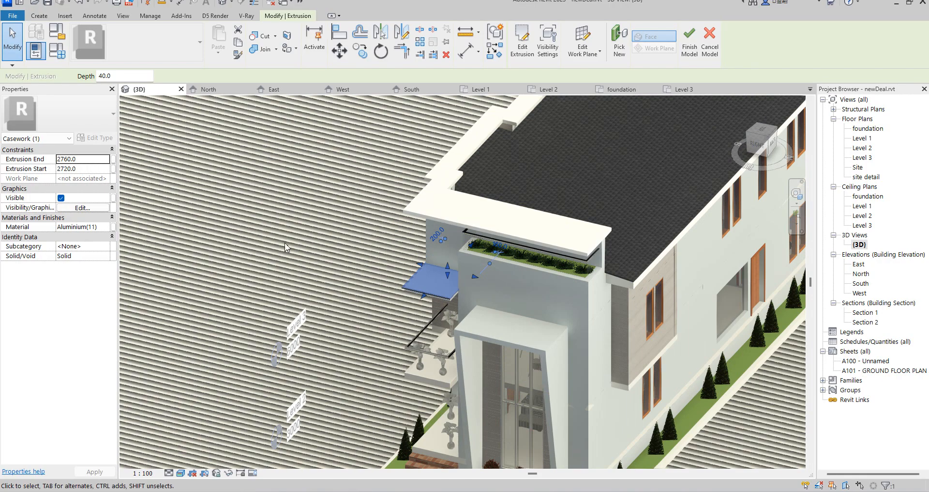
click(263, 230)
scroll(448, 302, up, 1)
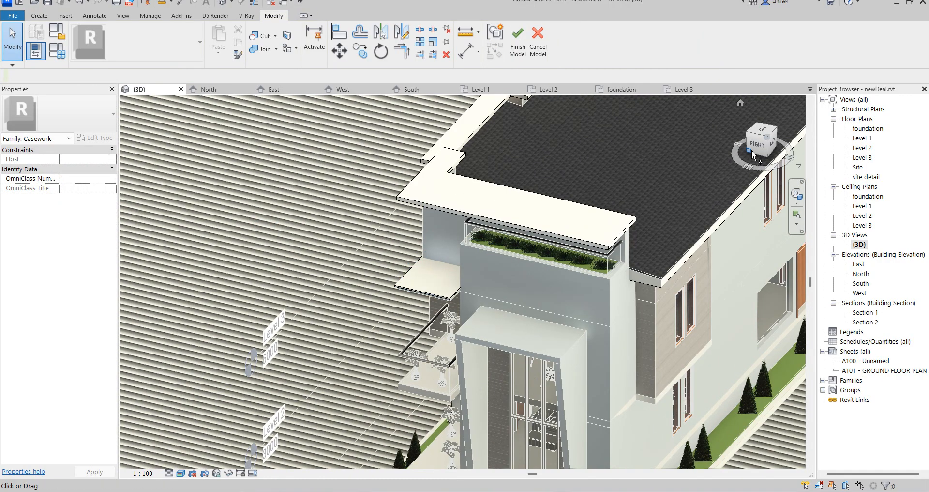
In the South elevation, copy the thin slab 120 mm straight down from its wall-side corner to the Level 3 line.
double_click(861, 284)
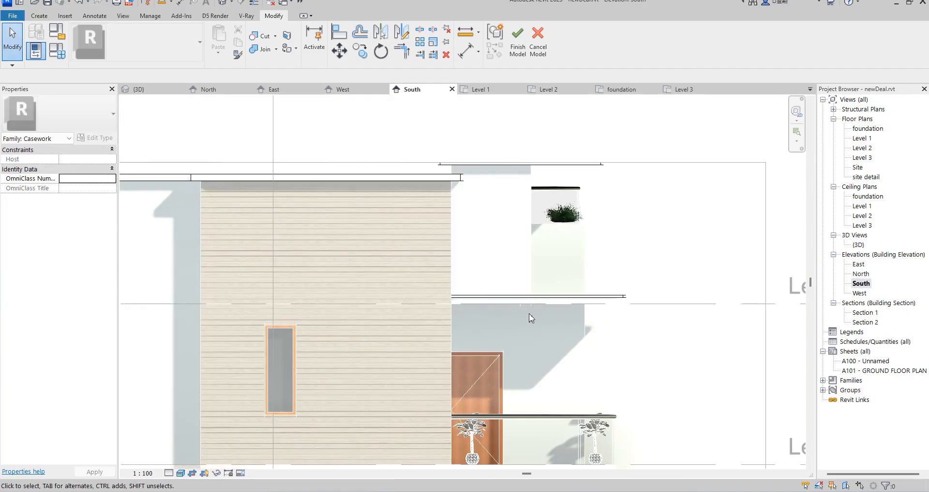
click(521, 296)
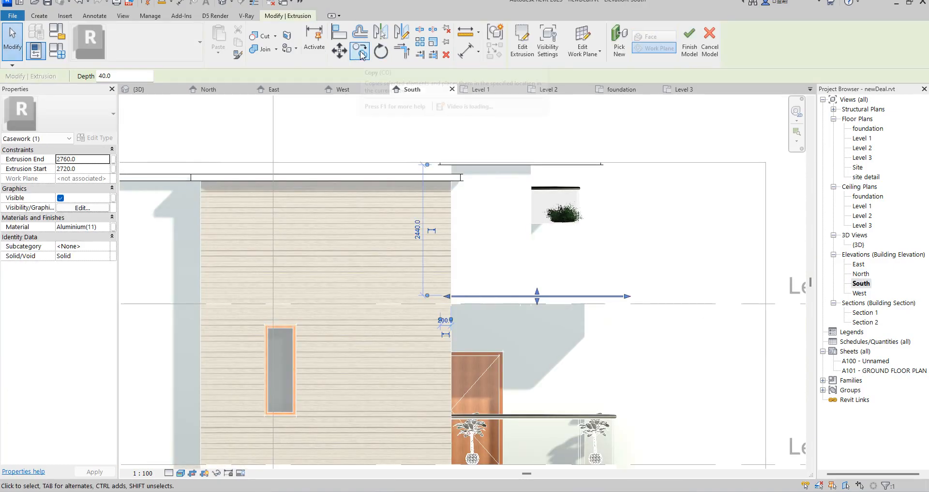
scroll(459, 322, up, 2)
key(c)
key(o)
scroll(465, 271, up, 3)
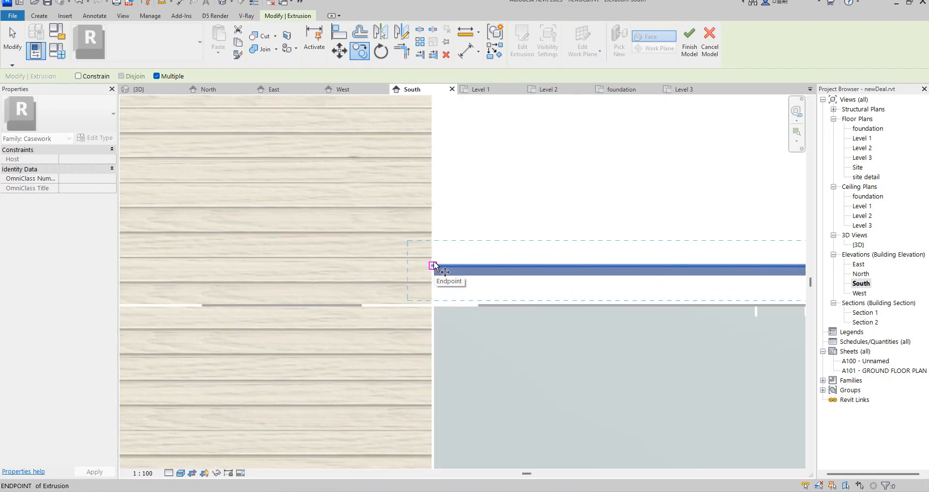
click(434, 265)
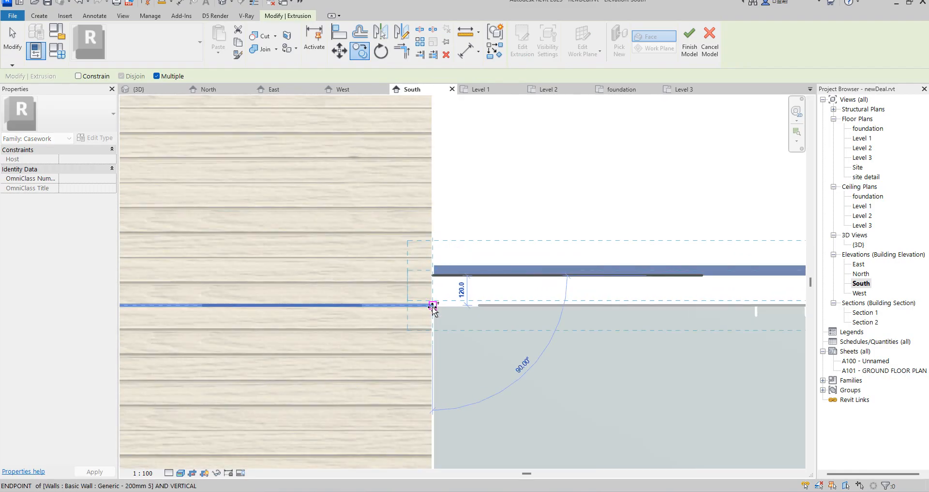
click(434, 305)
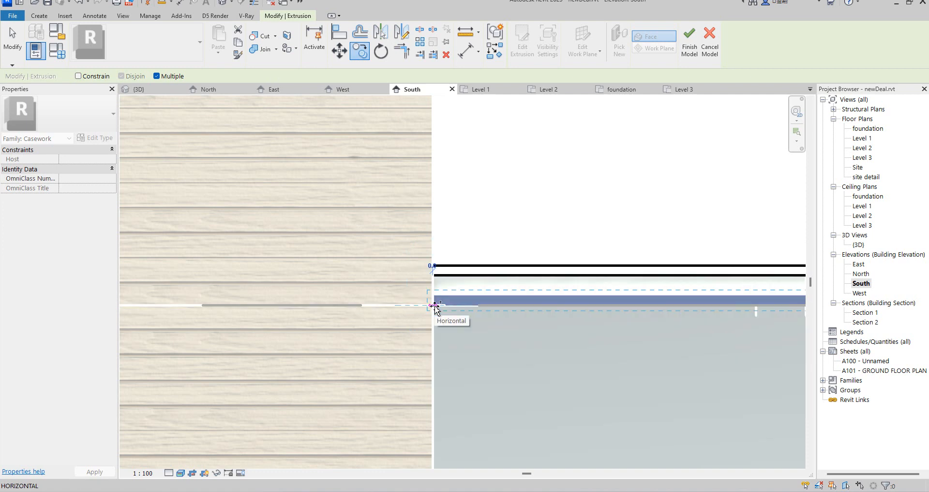
key(Escape)
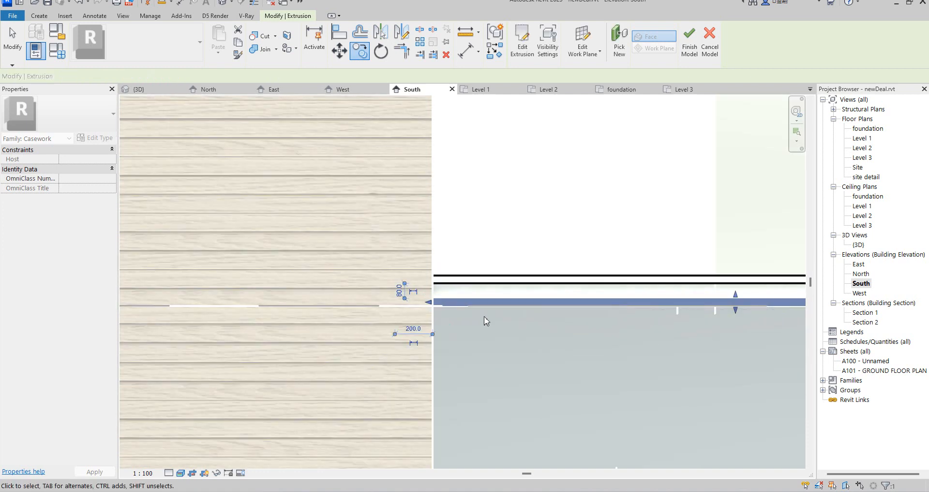
Pull the east ends of the lower and upper thin slabs back toward the canopy's outer edge.
scroll(493, 319, down, 3)
scroll(763, 300, up, 4)
drag(756, 334, 715, 338)
click(743, 304)
drag(756, 304, 712, 316)
click(699, 392)
In the 3D view, stretch the front edges of the lower and upper thin slabs outward past the canopy's front face.
double_click(858, 244)
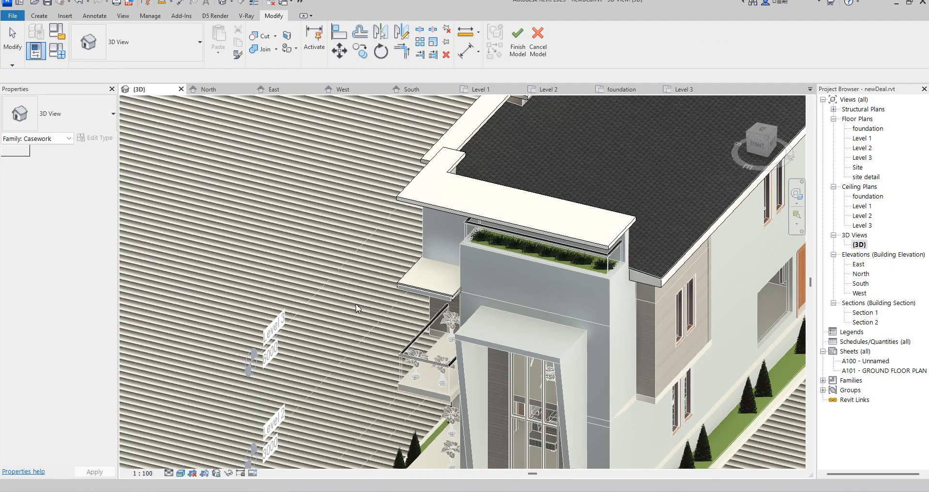
scroll(454, 301, up, 10)
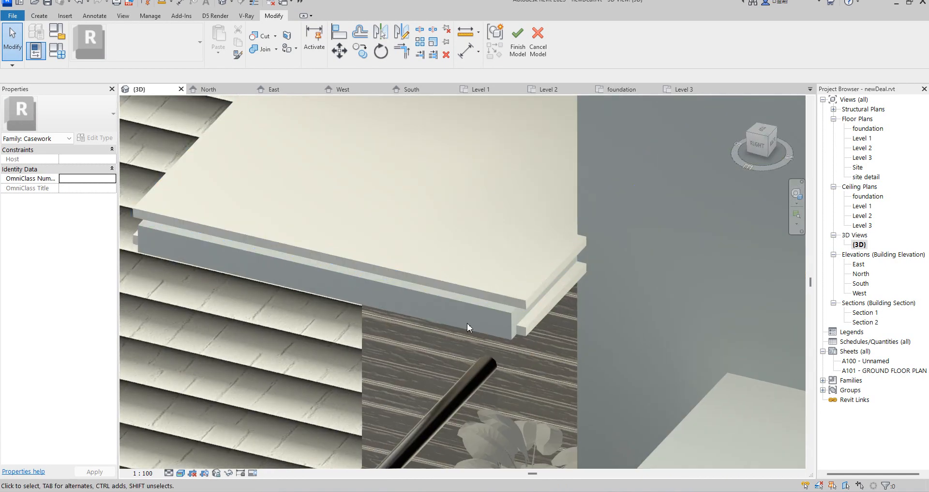
scroll(518, 326, up, 5)
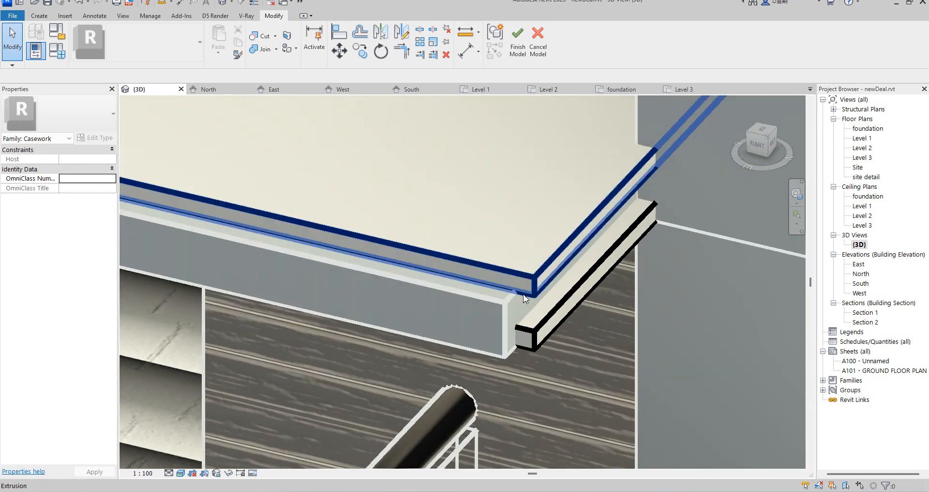
scroll(525, 308, down, 6)
click(459, 328)
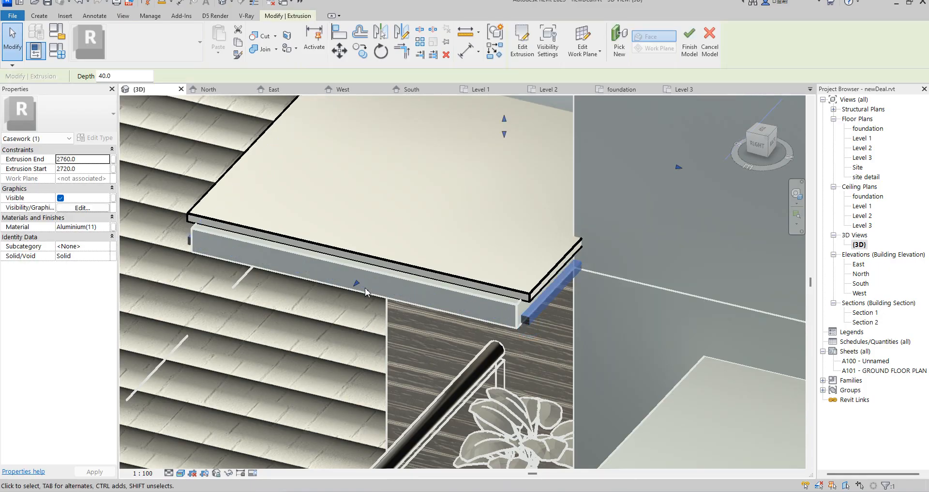
drag(357, 289, 341, 296)
click(397, 268)
drag(355, 262, 342, 267)
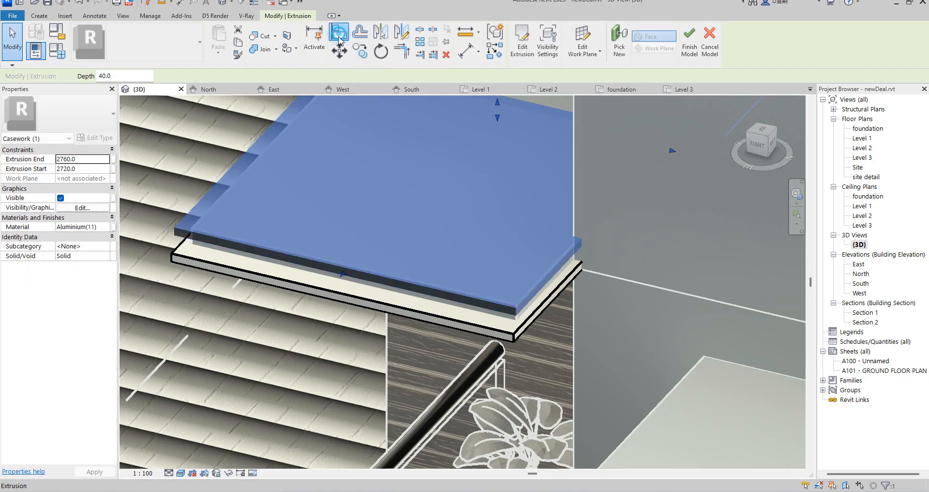
Align the upper thin slab's front edge with the front edge of the lower thin slab.
key(a)
key(l)
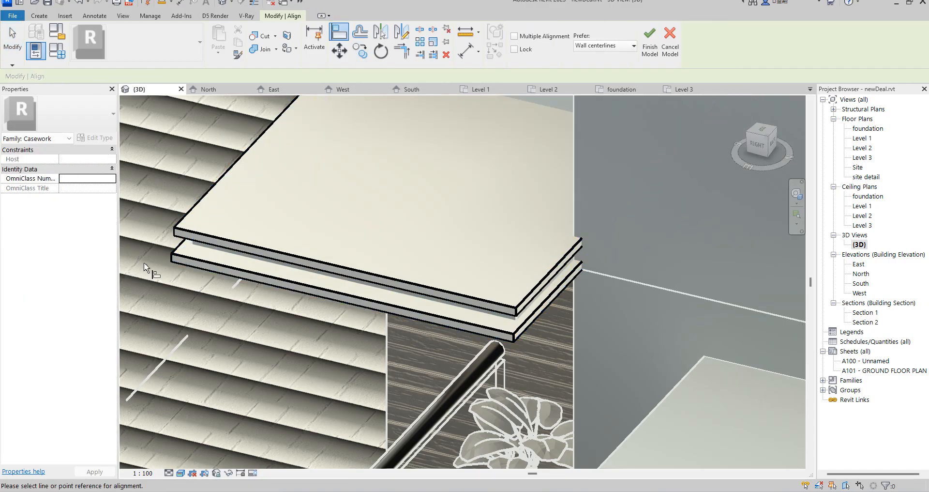
scroll(145, 265, up, 3)
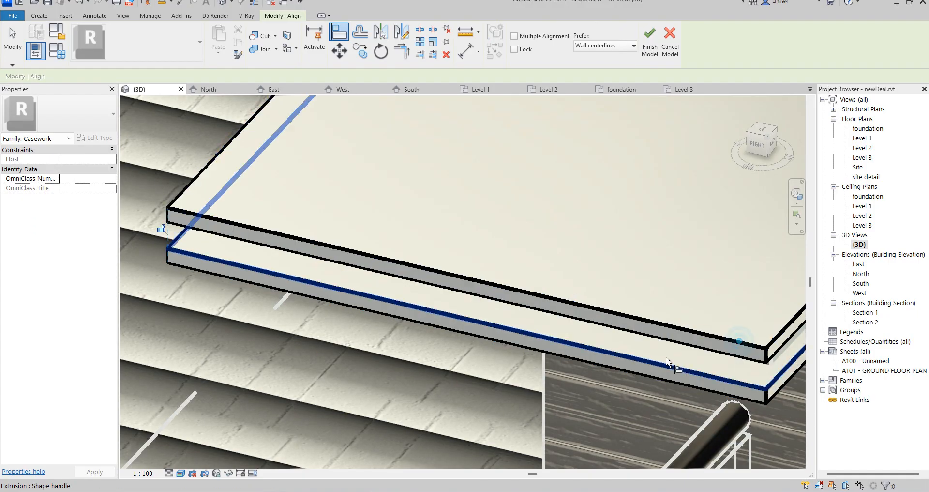
scroll(643, 371, down, 5)
key(Escape)
scroll(598, 389, down, 4)
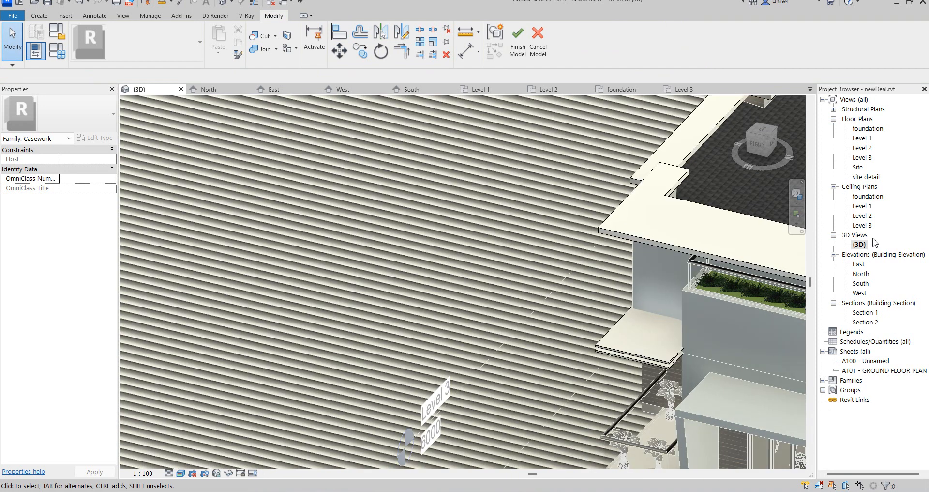
Finish the in-place slab model and open the Level 2 floor plan around the balcony.
double_click(863, 138)
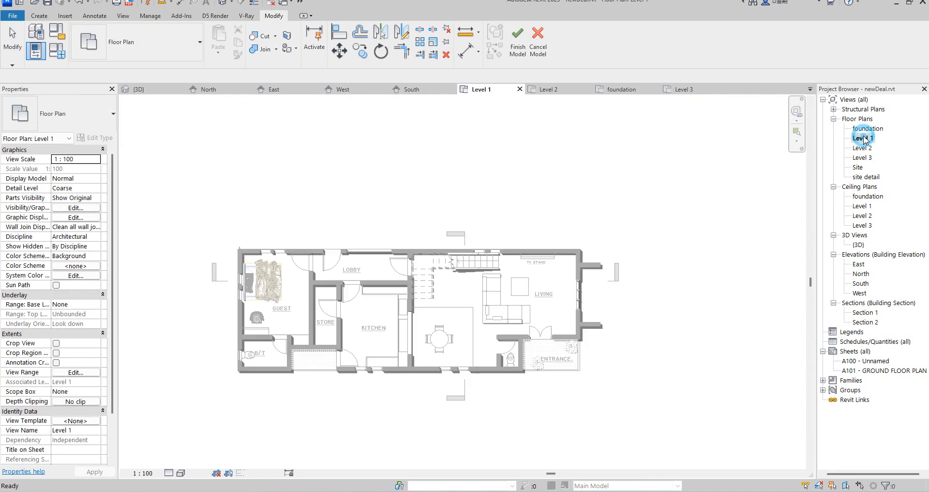
click(517, 39)
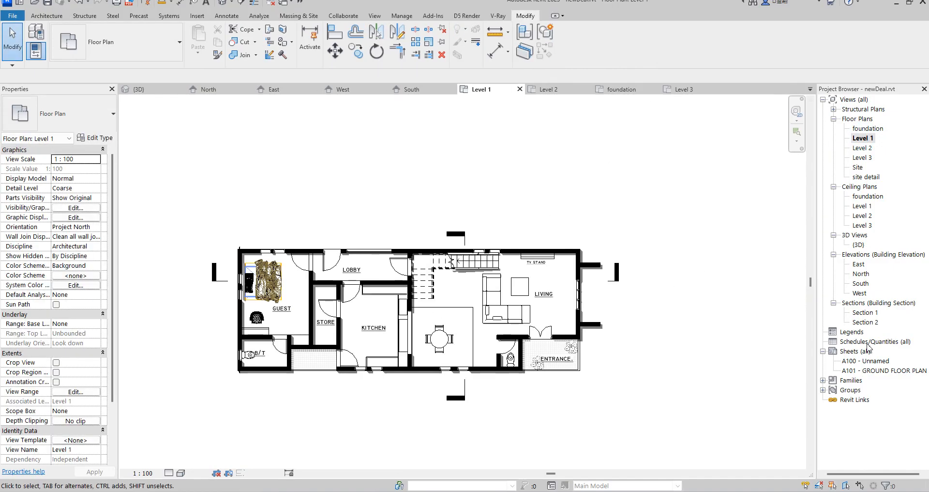
scroll(583, 275, up, 6)
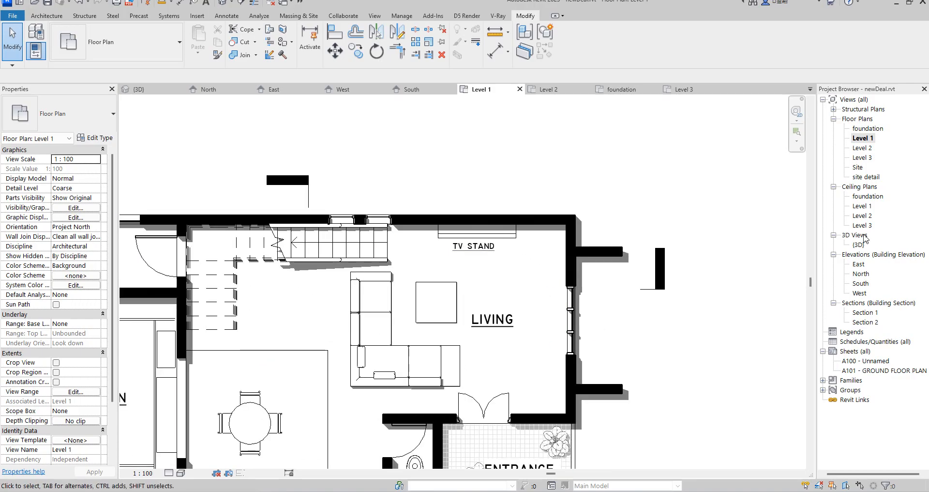
double_click(862, 148)
scroll(549, 268, up, 3)
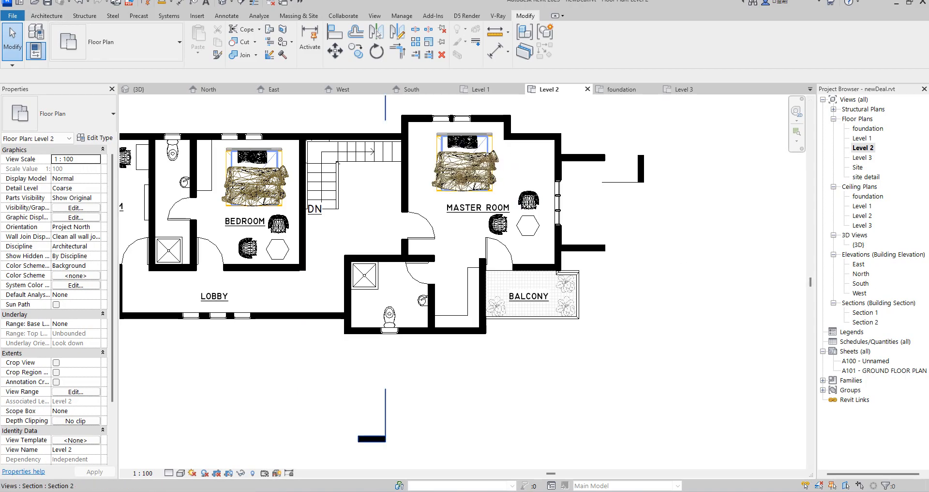
click(47, 18)
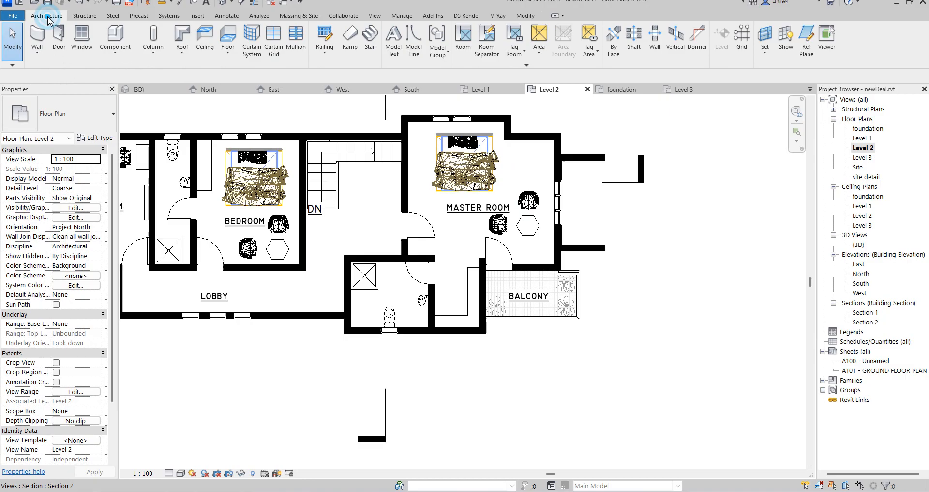
click(115, 51)
click(133, 93)
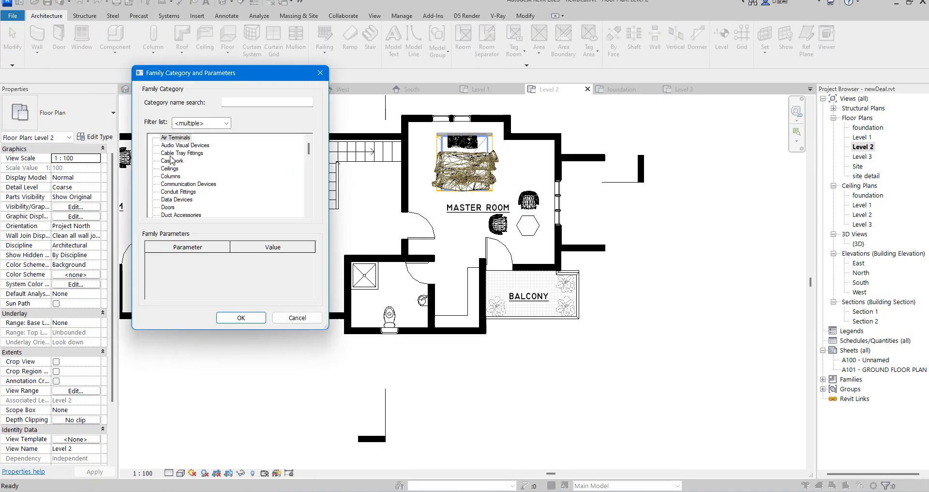
click(245, 321)
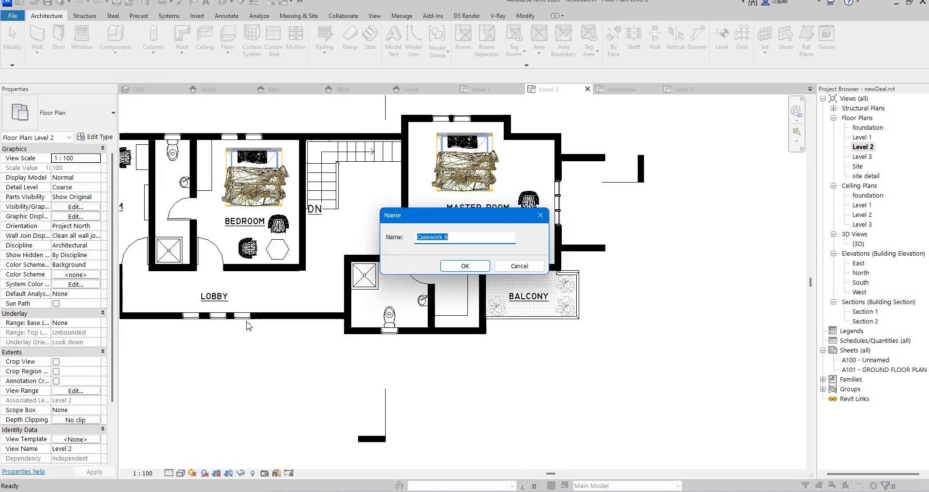
click(462, 270)
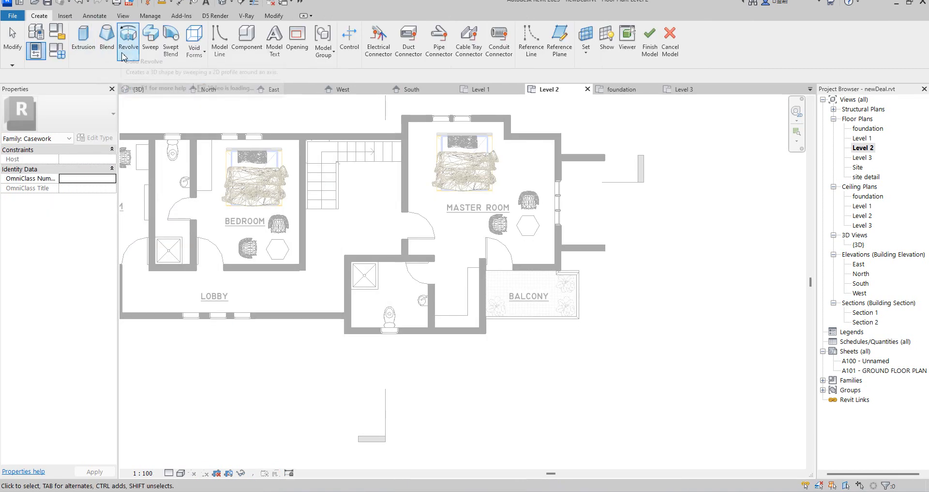
click(83, 43)
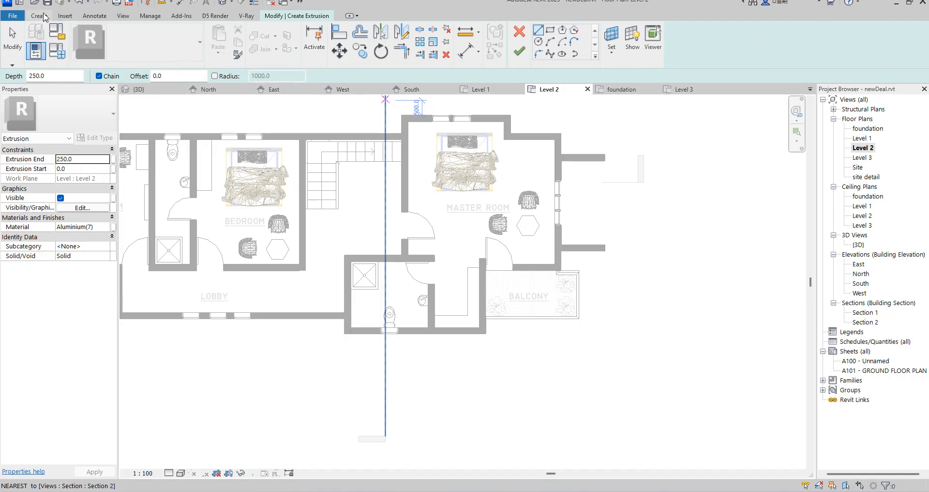
click(519, 34)
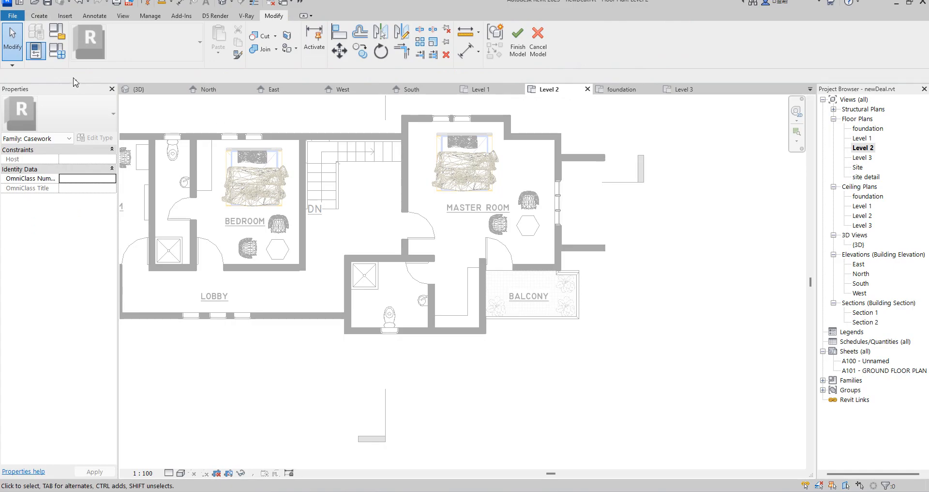
click(532, 48)
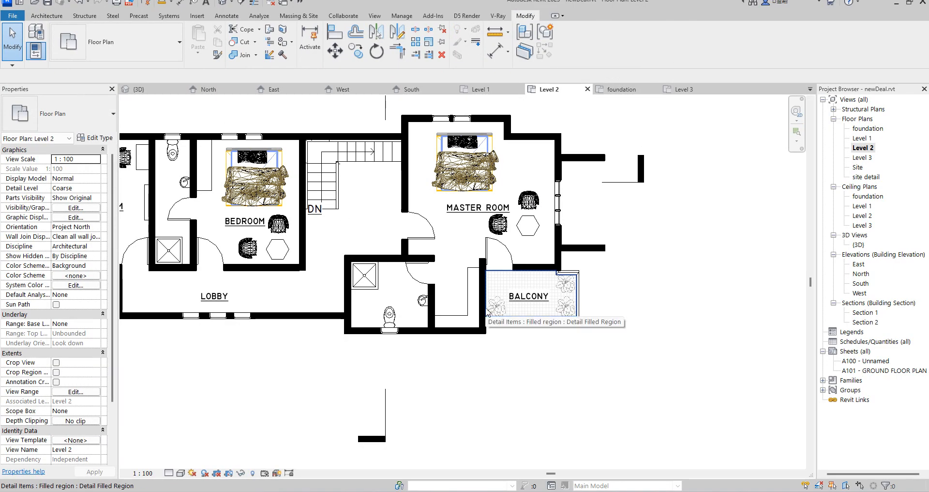
Place a vertical grid line through the balcony's lower-left plant, about 316 mm from the adjoining wall face.
scroll(486, 312, up, 4)
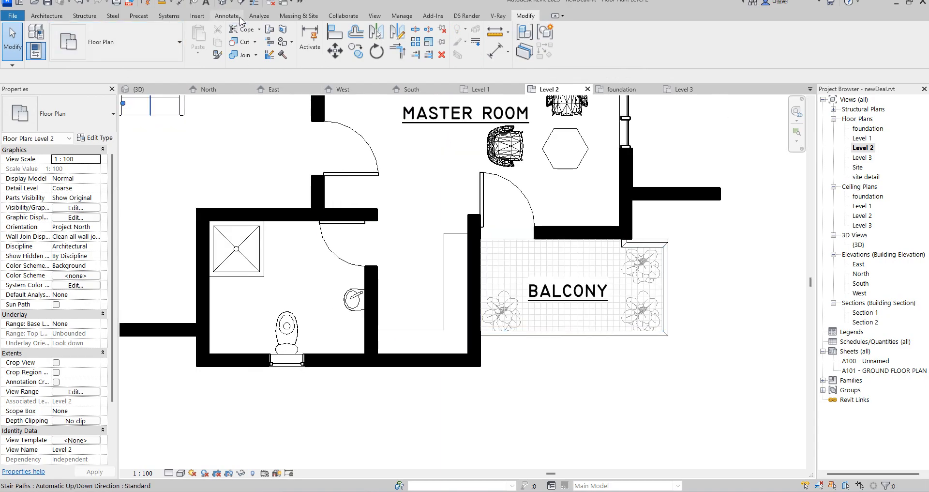
click(45, 15)
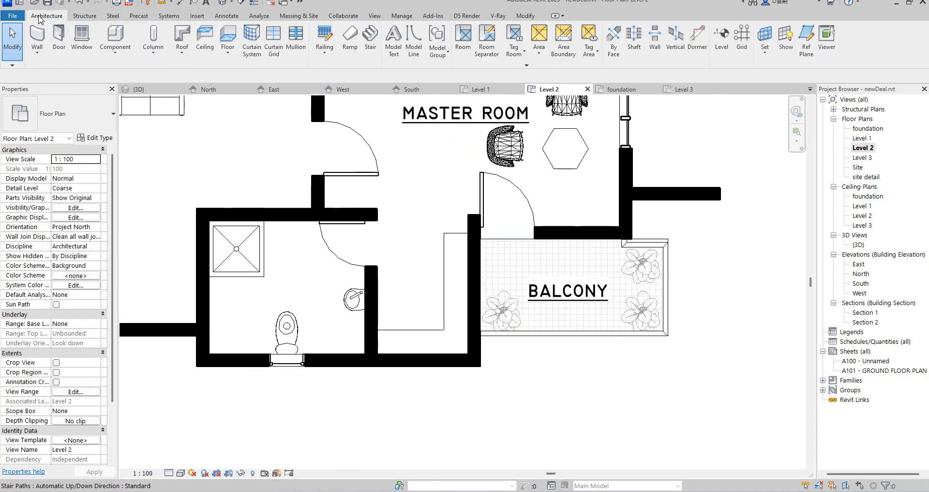
click(741, 36)
scroll(487, 336, up, 2)
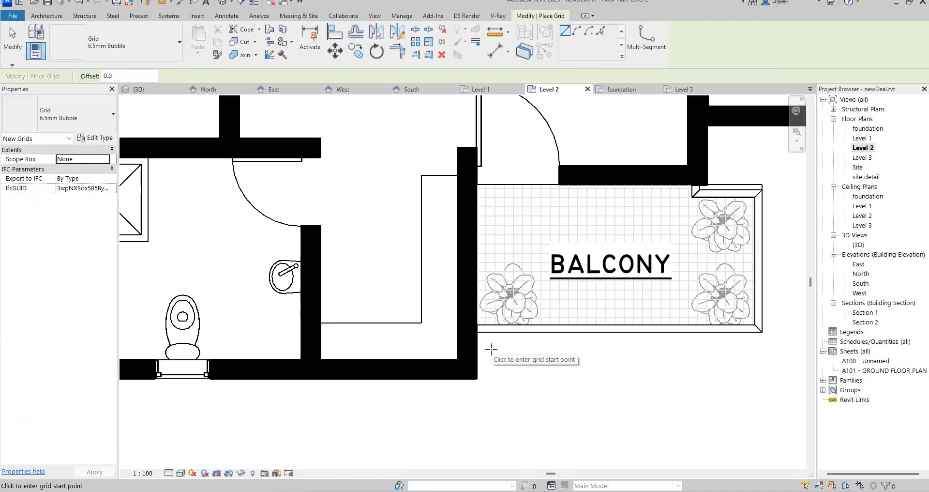
click(506, 349)
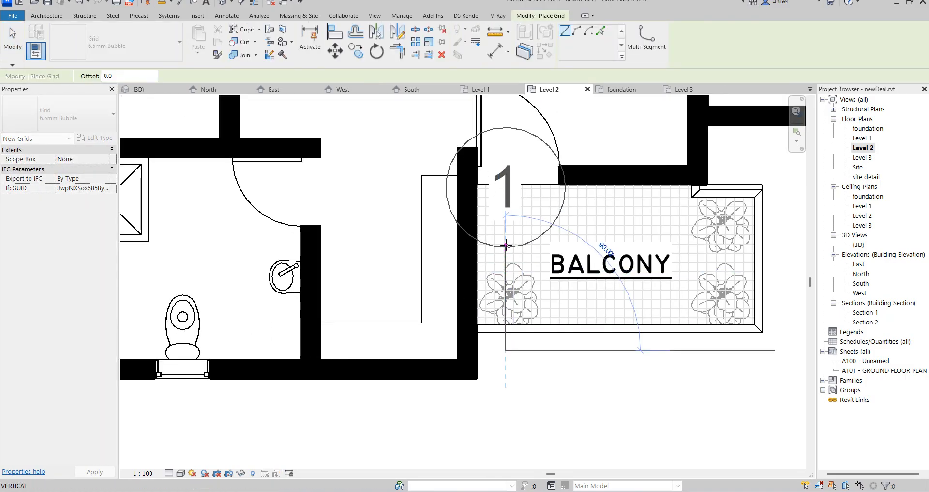
click(506, 241)
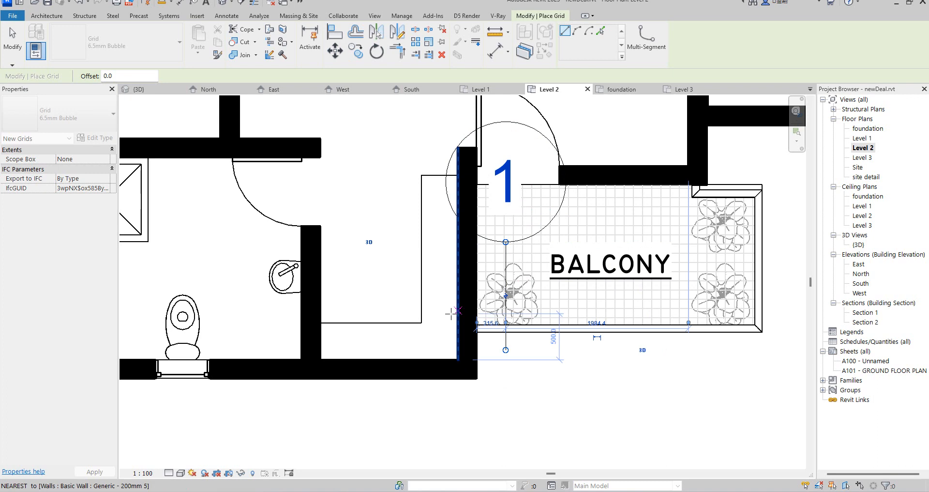
Place a horizontal grid line crossing the vertical grid at the balcony's lower-left plant and end the Grid command.
click(440, 286)
click(563, 285)
right_click(523, 385)
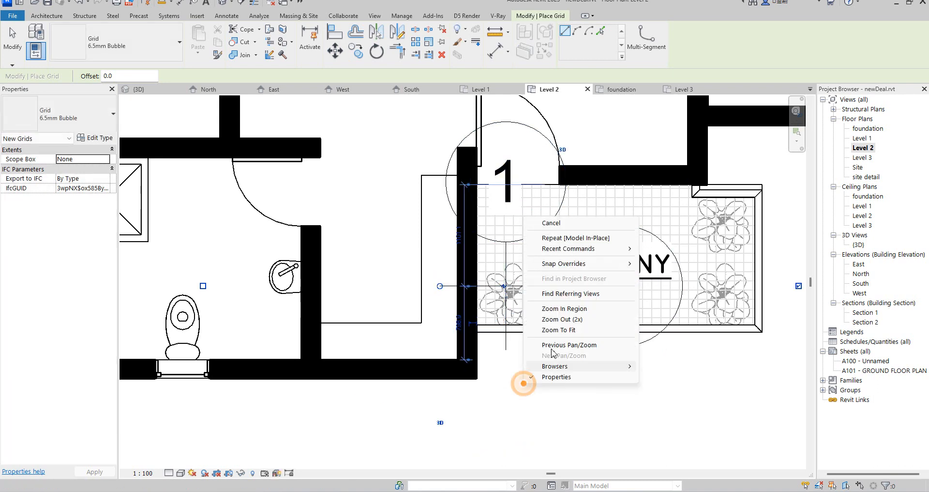
click(554, 223)
right_click(576, 207)
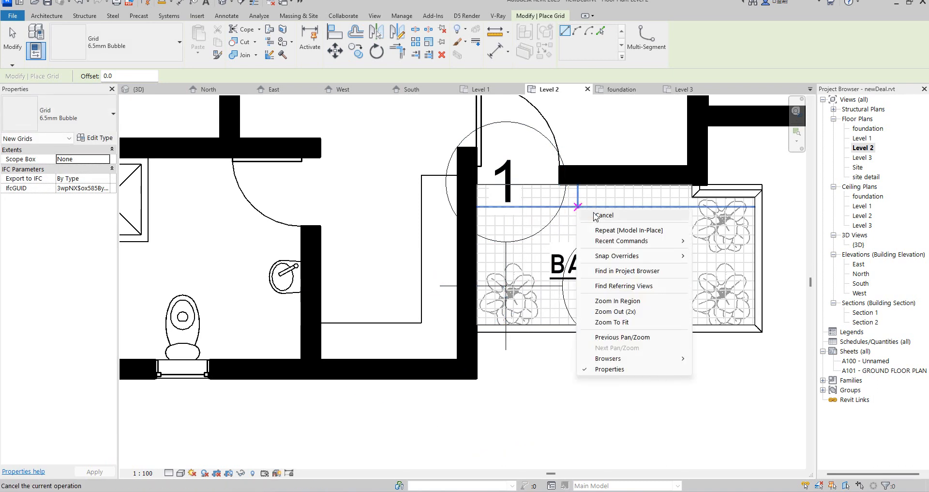
click(604, 214)
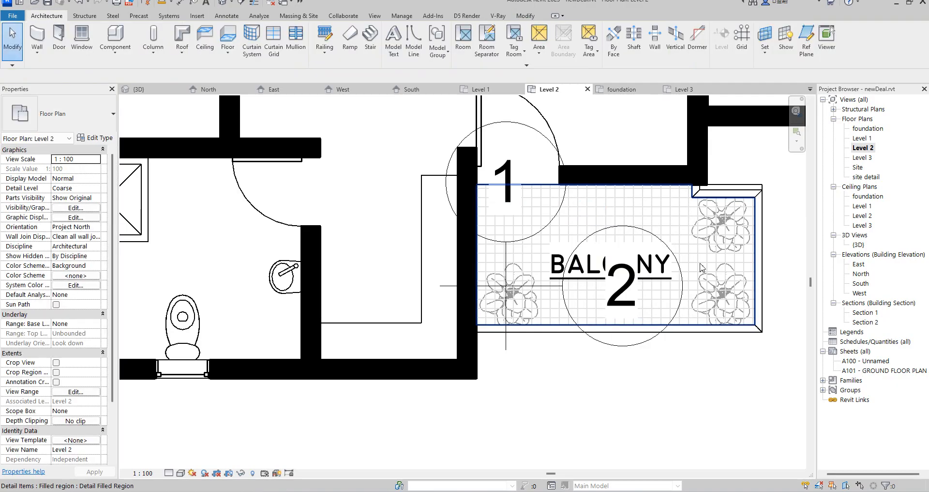
In the East elevation, start a new in-place model in the Casework category with its default name.
double_click(858, 263)
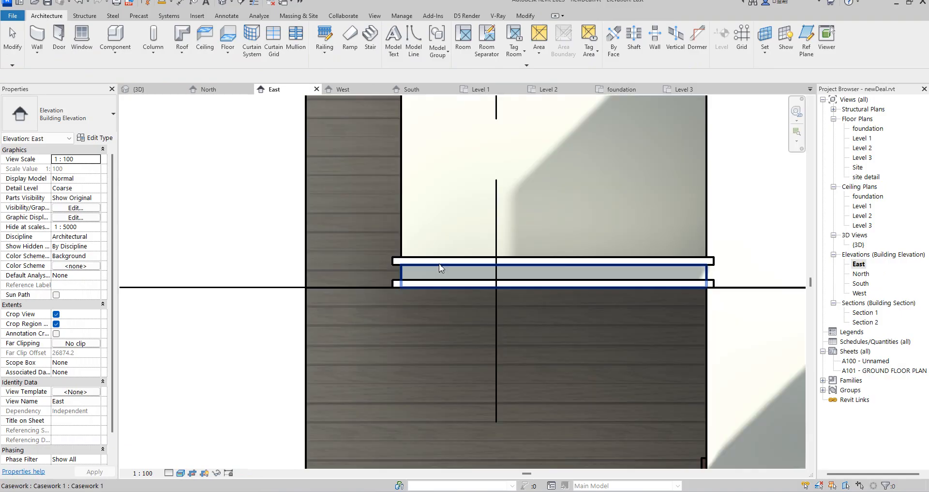
scroll(430, 265, up, 1)
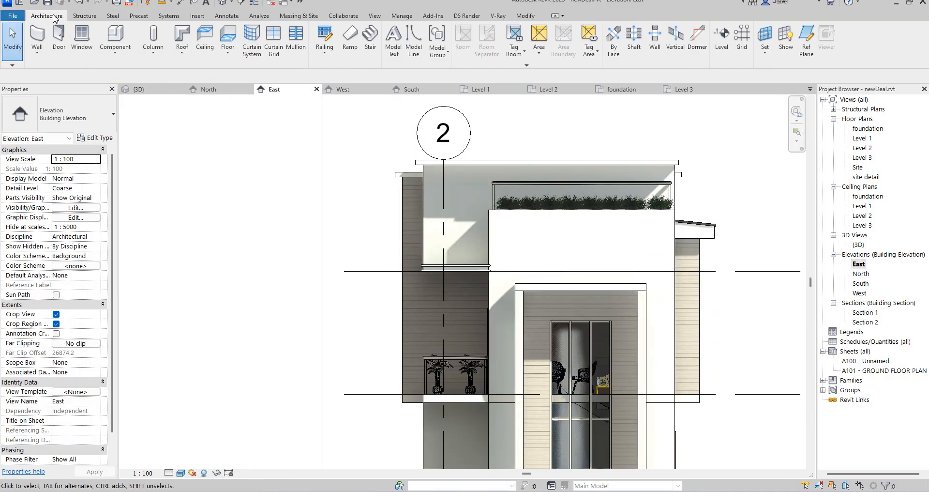
click(115, 47)
click(135, 94)
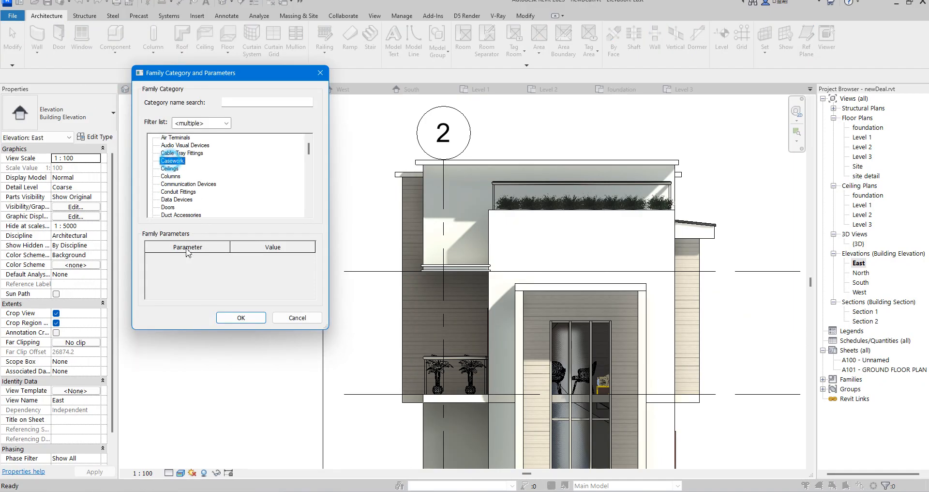
click(242, 318)
click(462, 266)
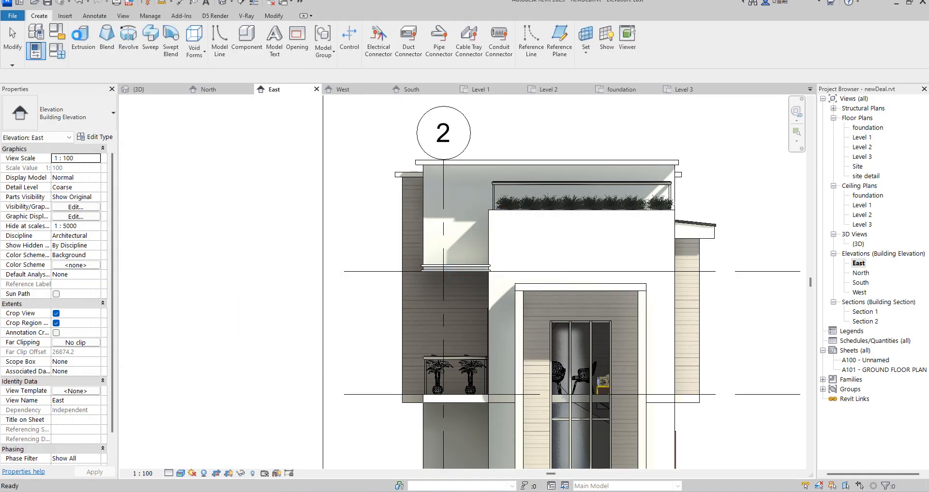
Start a Revolve with Grid : 1 as its work plane.
click(128, 46)
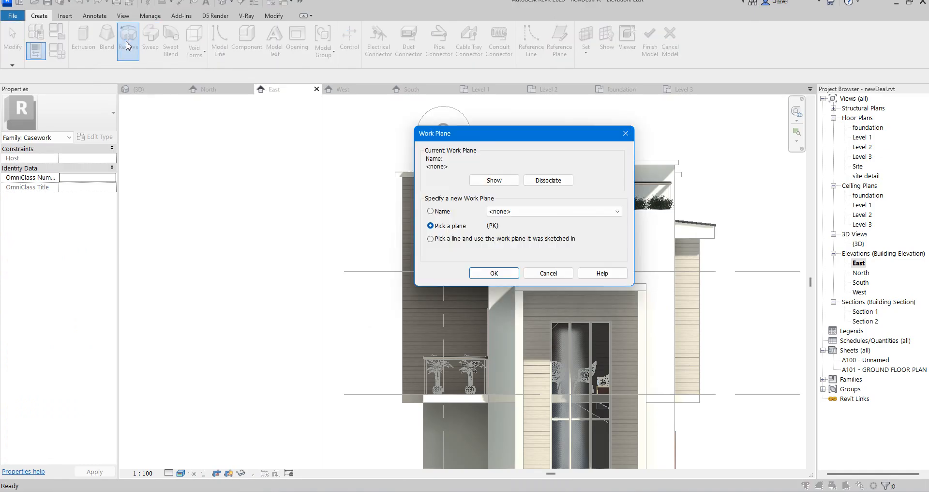
click(607, 212)
click(504, 227)
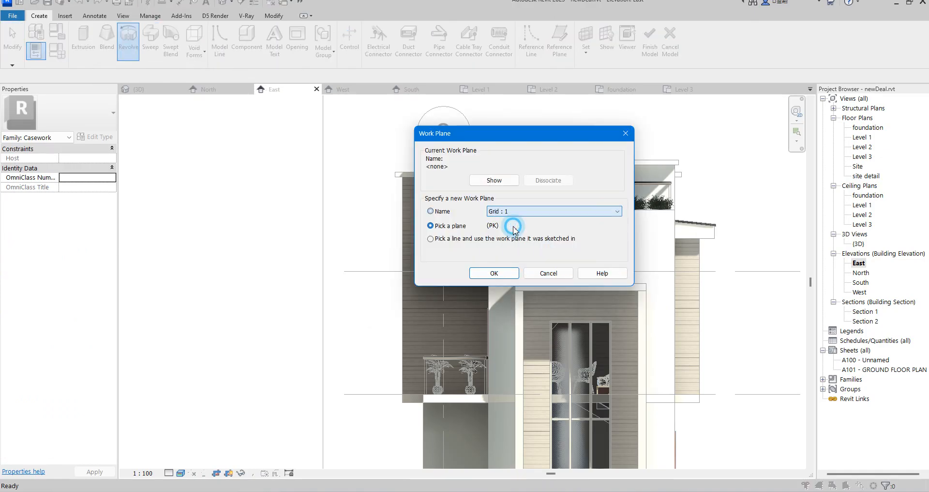
click(492, 272)
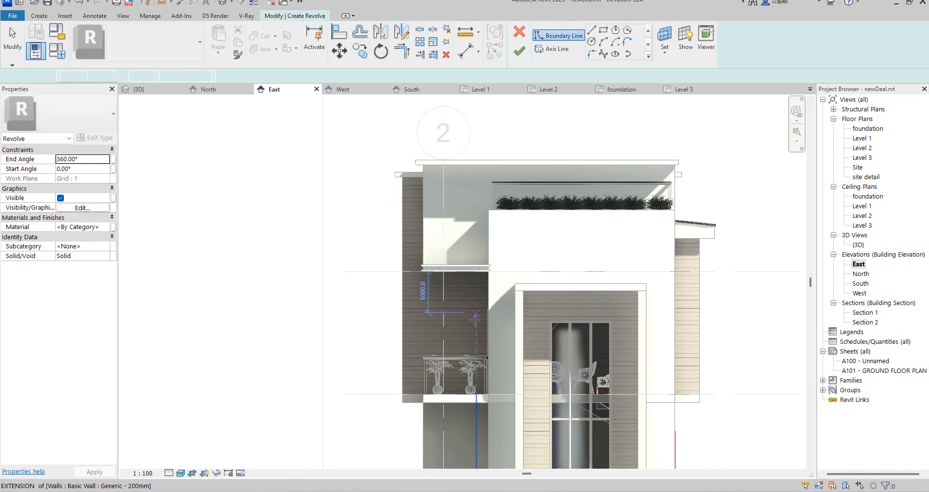
Draw a vertical revolve axis about 2323 mm long along grid 2, from the balcony plants up toward the canopy.
scroll(446, 331, up, 2)
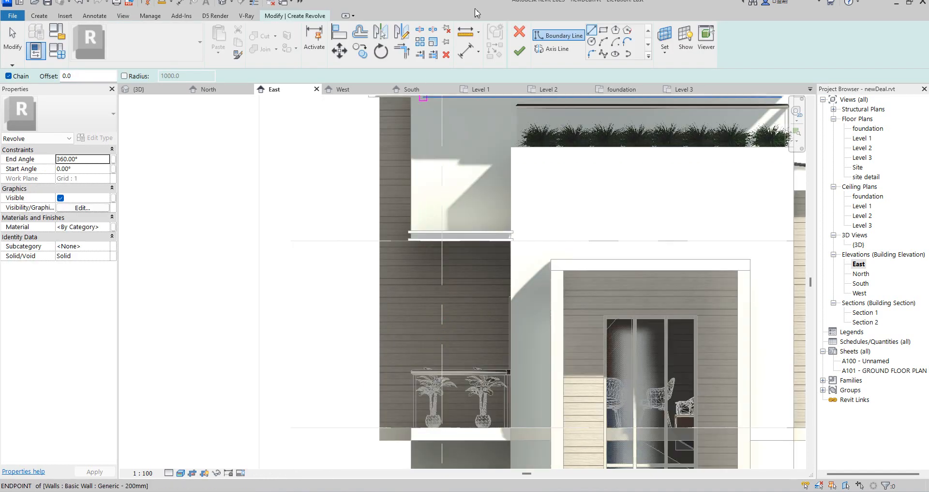
click(443, 416)
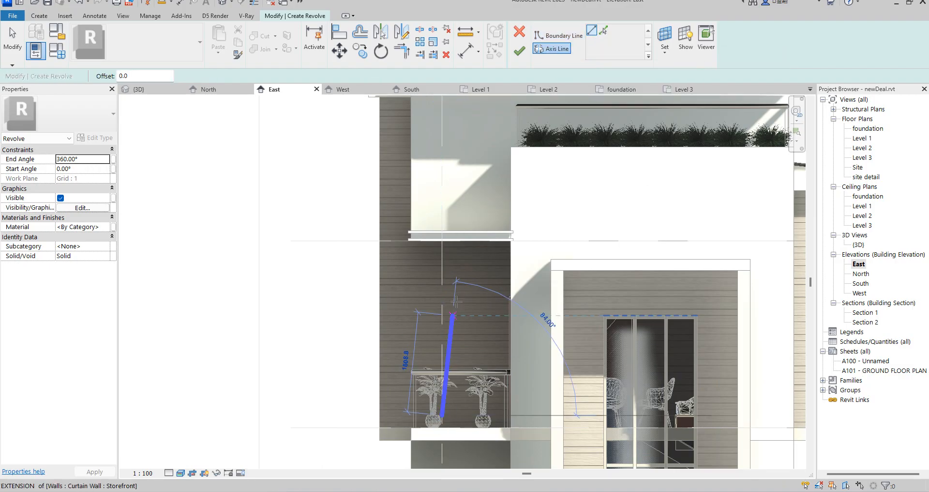
click(441, 269)
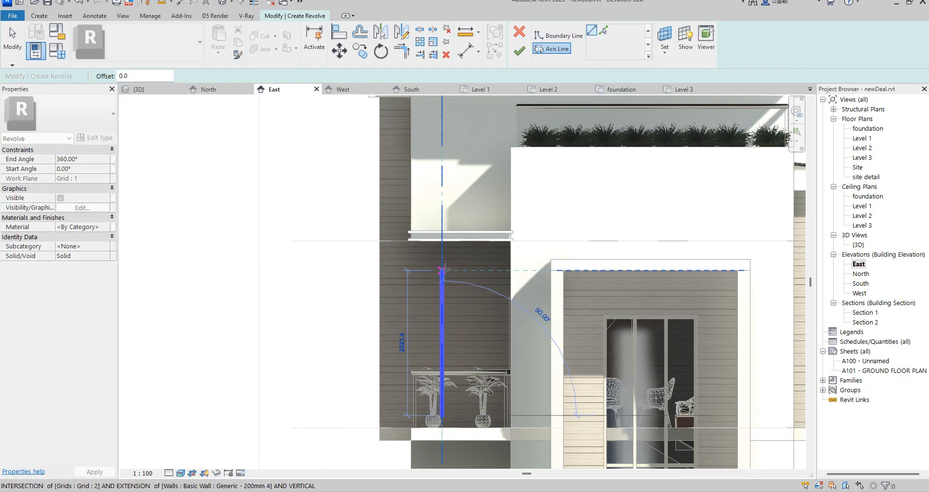
Toggle thin lines and draw a vertical boundary line about 2323 mm long over the full length of the revolve axis.
click(254, 4)
scroll(437, 310, up, 5)
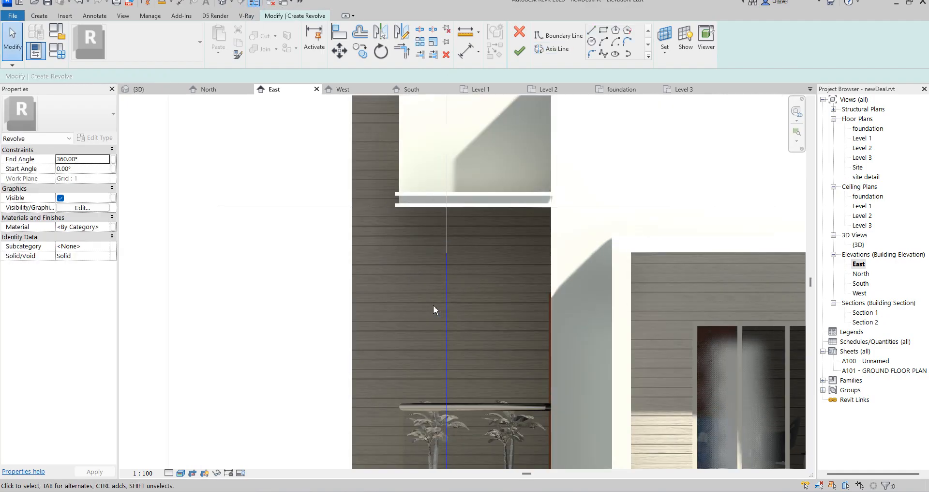
click(557, 35)
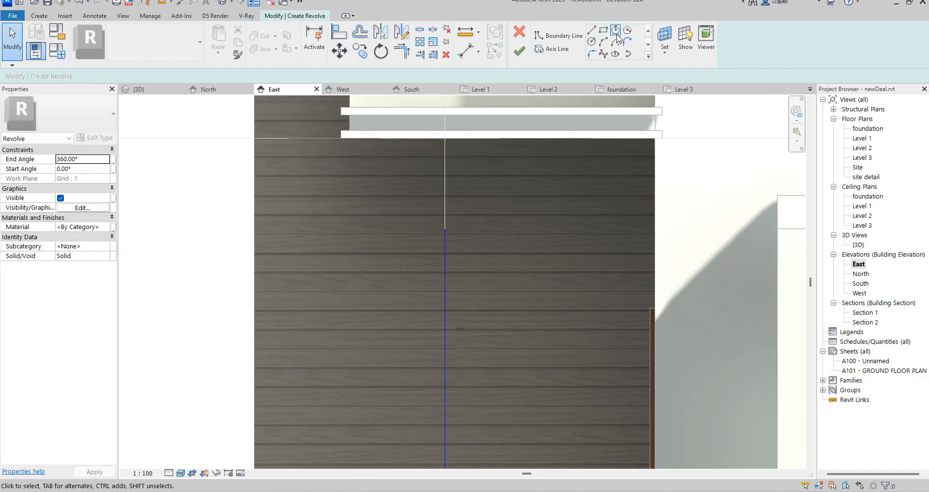
click(557, 35)
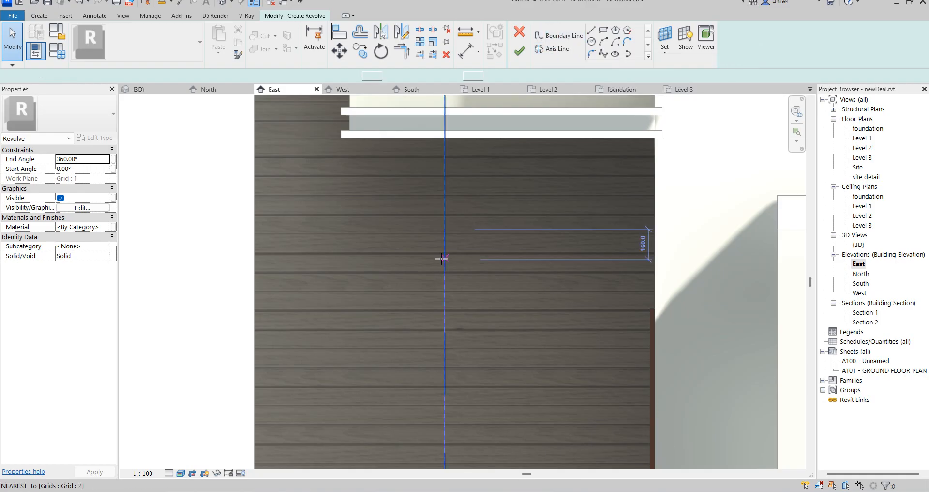
click(444, 228)
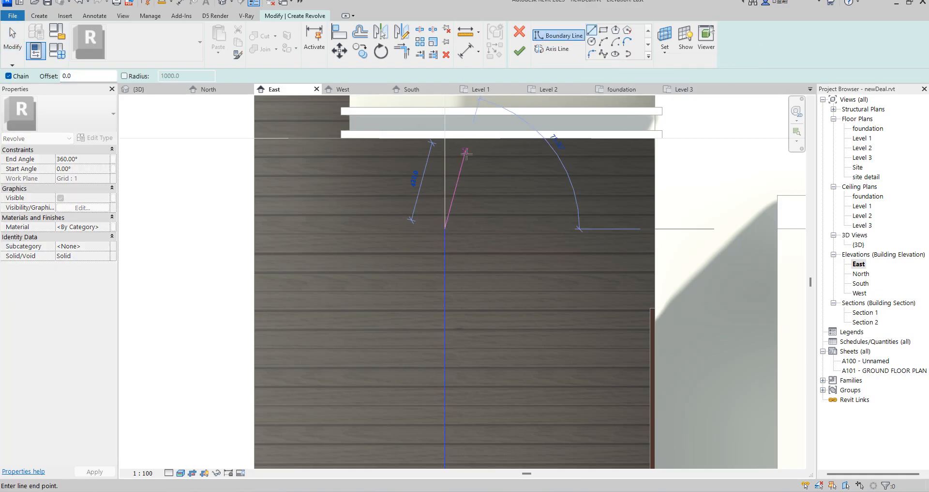
scroll(473, 347, down, 2)
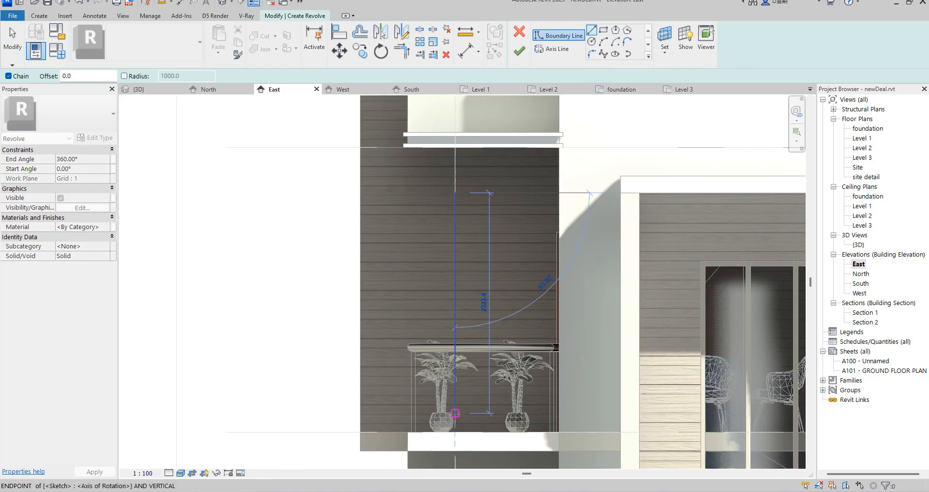
scroll(460, 422, up, 2)
scroll(460, 422, up, 3)
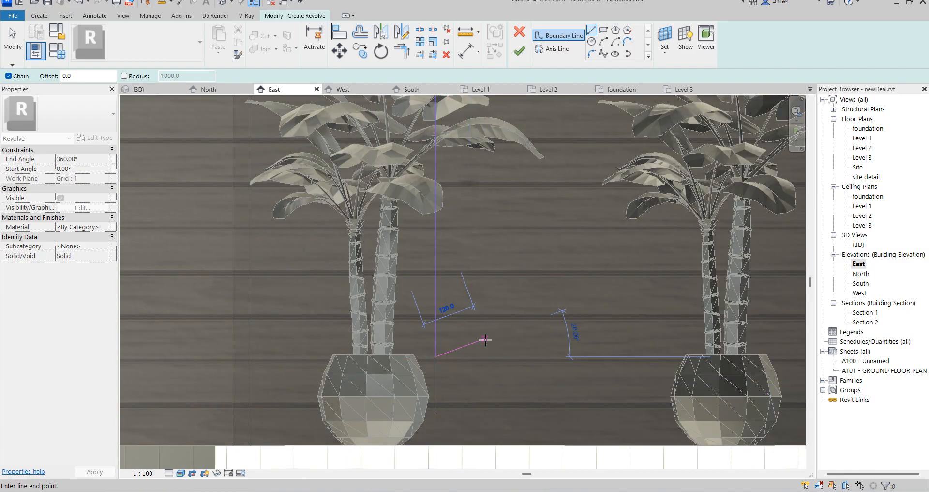
scroll(465, 324, down, 2)
right_click(470, 323)
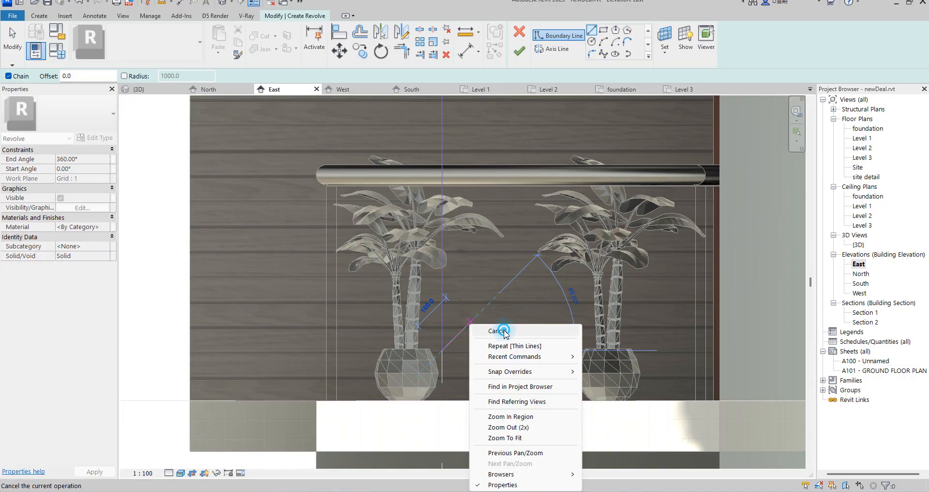
click(503, 331)
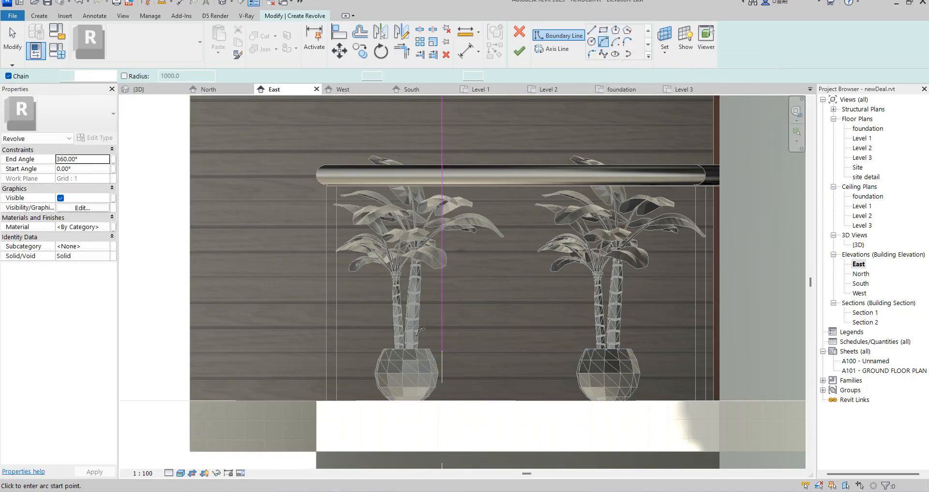
Try drawing a bulging boundary arc as the rounded cap at the upper end of the revolve axis.
scroll(401, 344, down, 3)
scroll(434, 317, down, 2)
scroll(429, 158, up, 2)
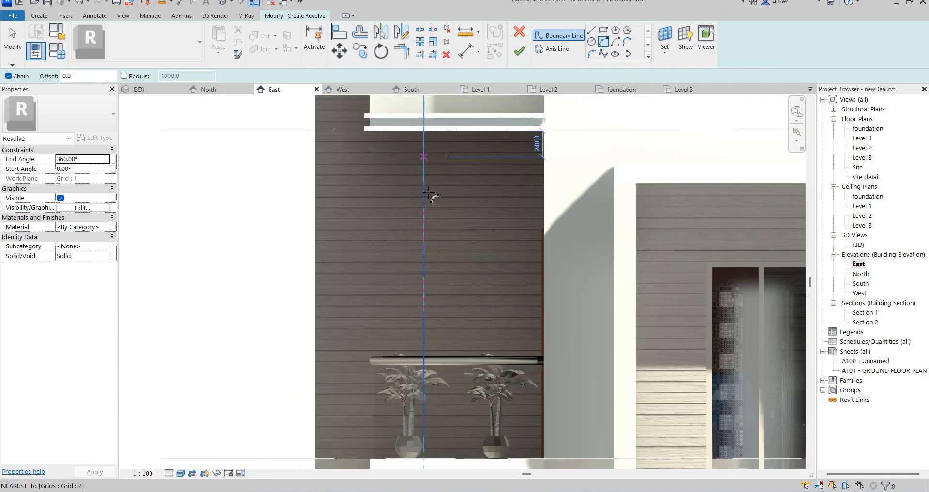
scroll(433, 184, up, 2)
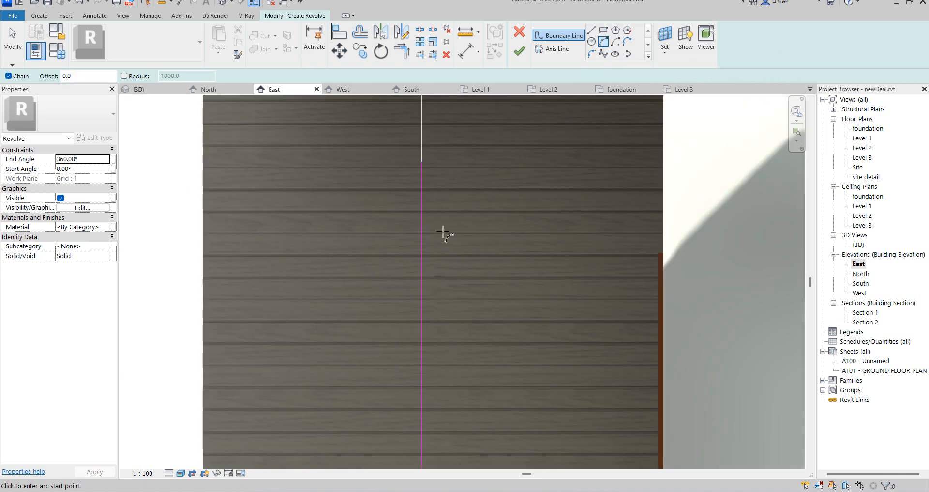
click(429, 167)
scroll(428, 174, up, 3)
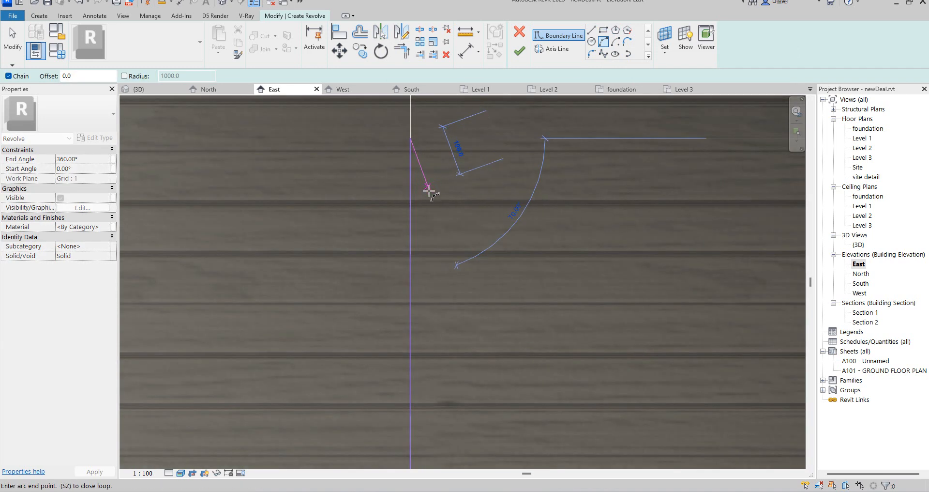
click(426, 198)
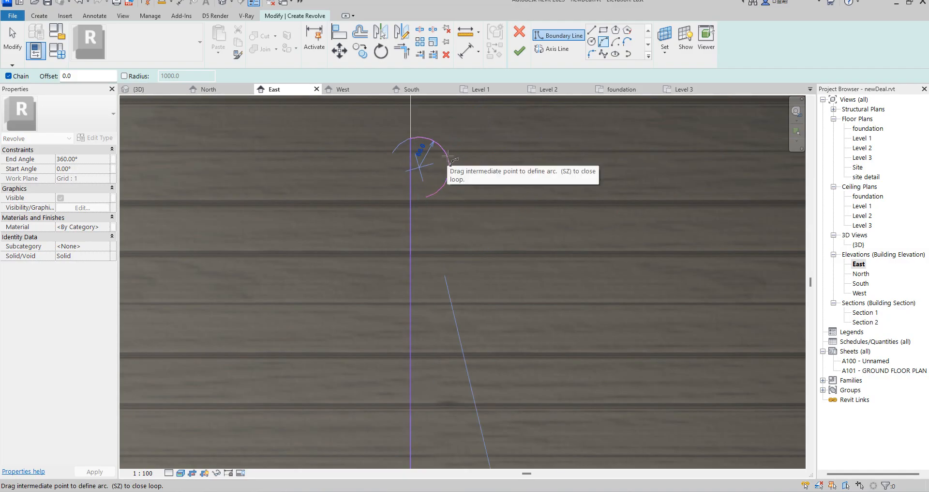
click(469, 157)
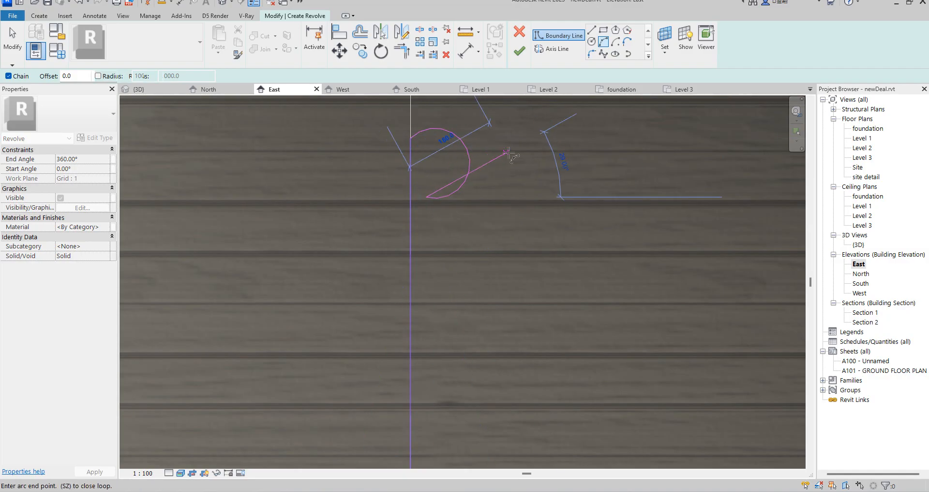
key(Escape)
key(Escape)
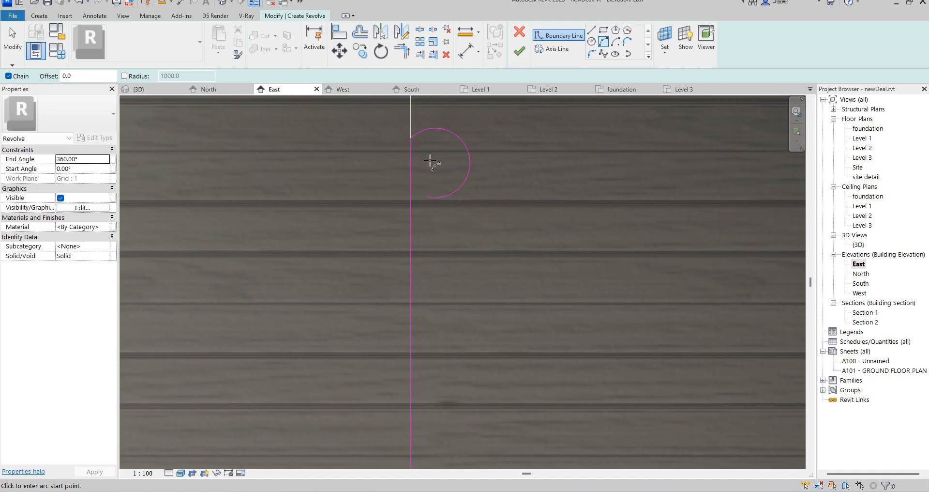
key(ctrl+z)
Draw a boundary arc from the axis line's upper end, curving outward and back in as the profile's rounded top.
click(410, 139)
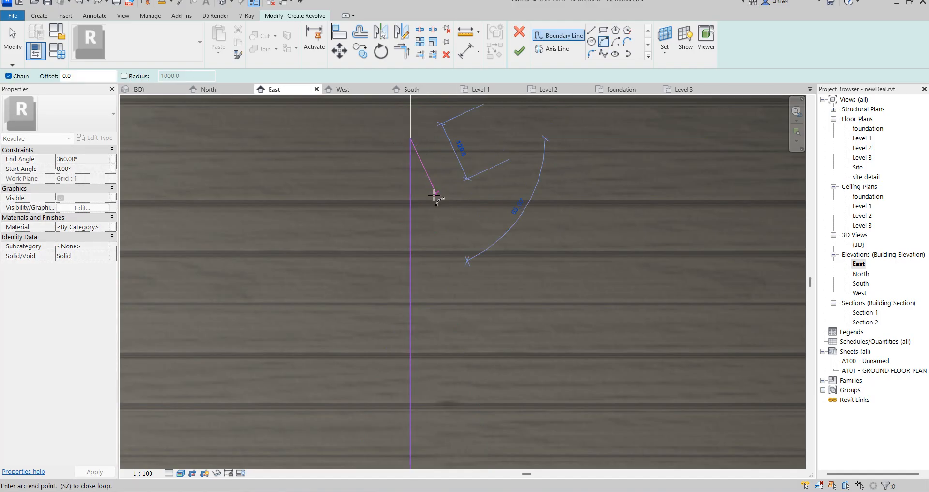
click(431, 195)
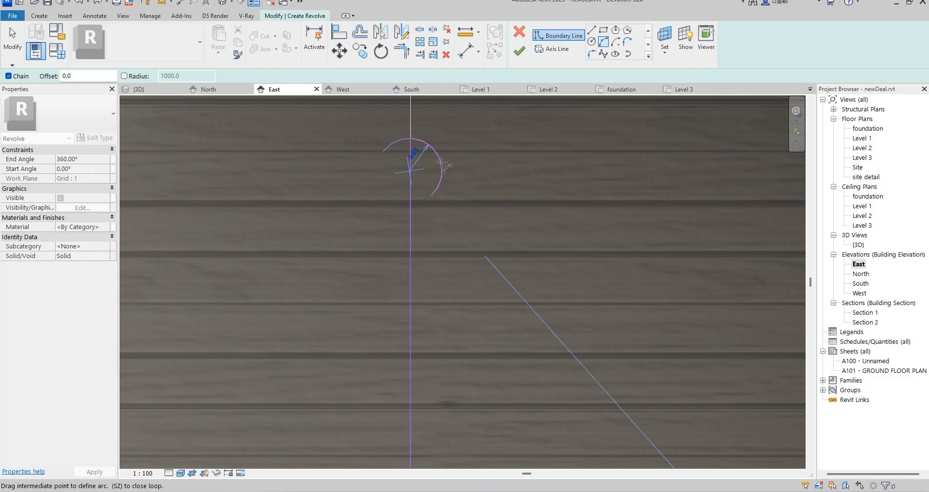
click(441, 163)
Draw a vertical boundary line from the top arc's lower end down to just above the plant pots.
click(591, 29)
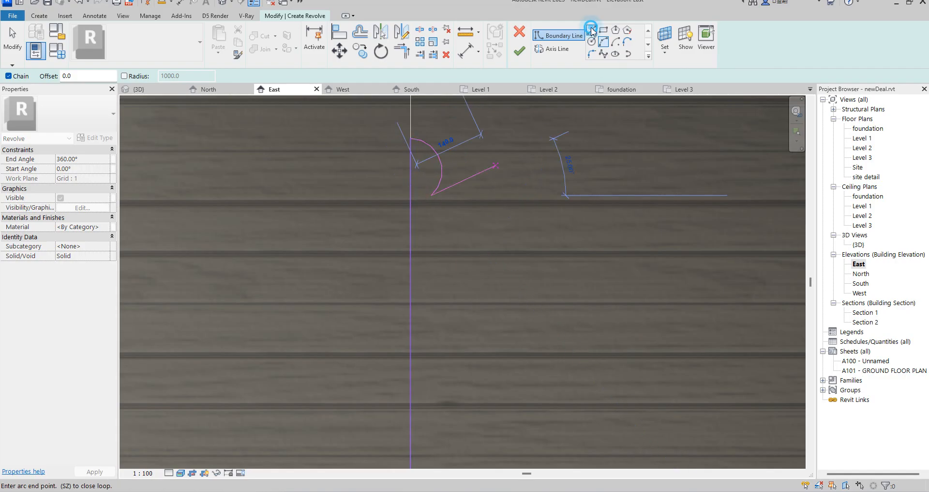
scroll(432, 227, down, 8)
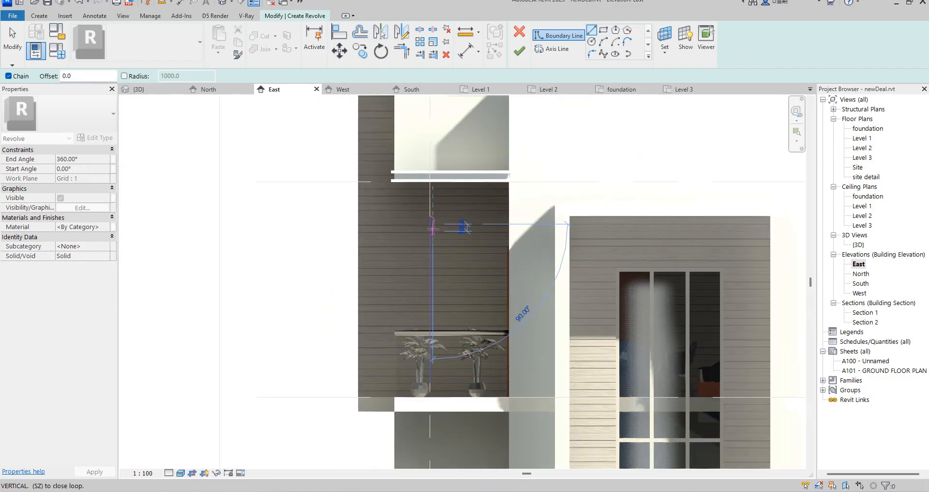
scroll(445, 361, up, 10)
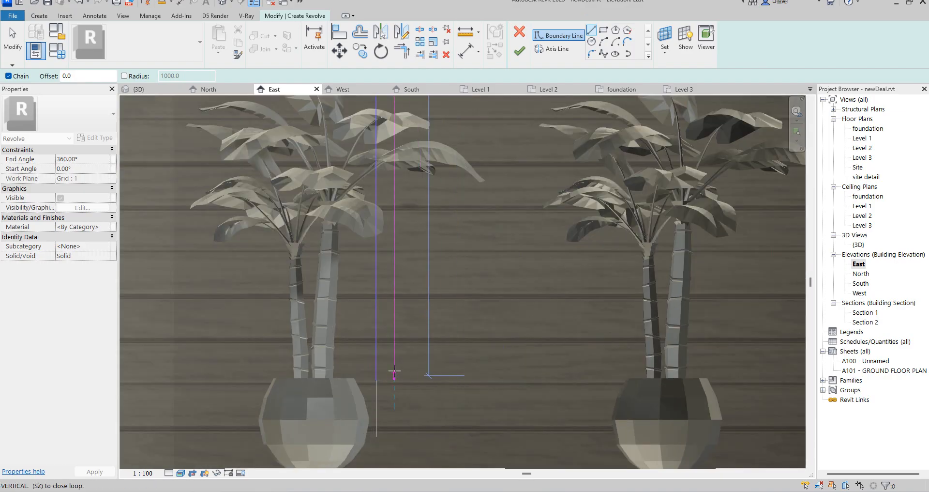
click(390, 349)
Draw a boundary arc of about 46 mm radius between the axis line's lower end and the outer vertical line.
click(604, 42)
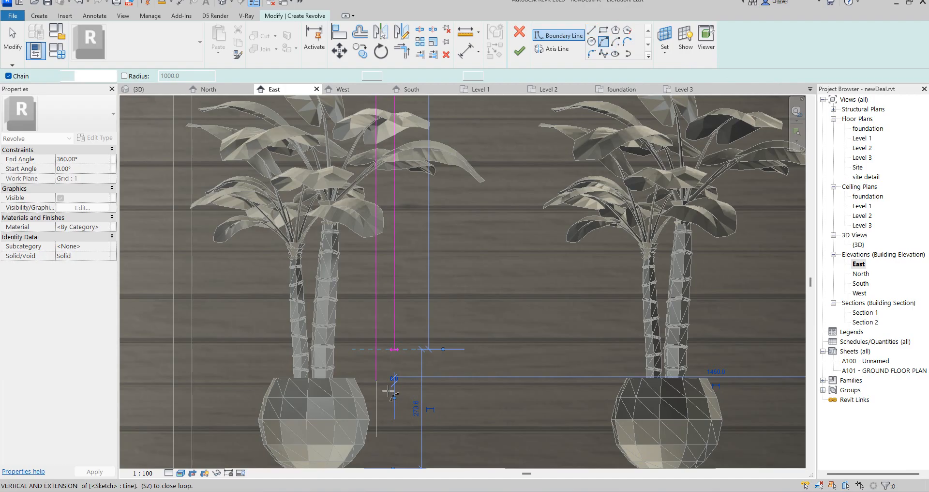
click(376, 379)
scroll(387, 370, up, 2)
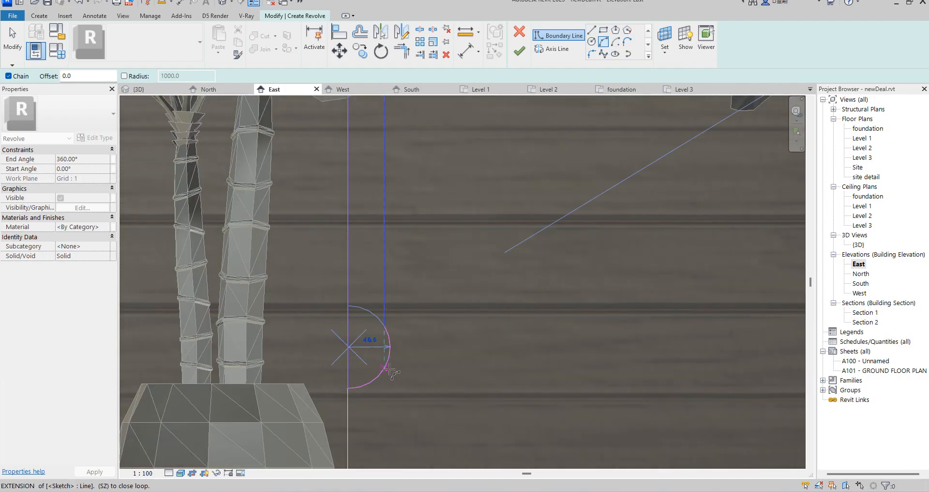
click(462, 324)
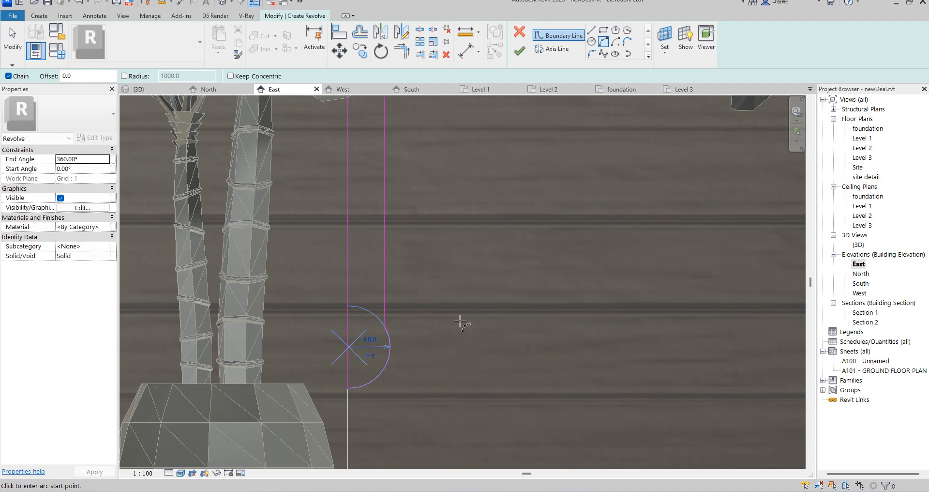
key(Escape)
key(Escape)
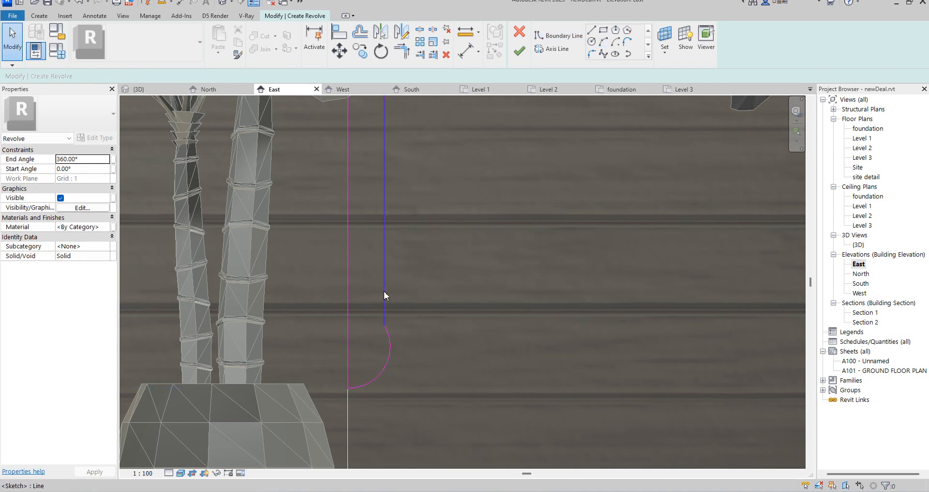
Shorten the outer vertical boundary line at its lower end and delete the bottom arc.
drag(384, 326, 384, 294)
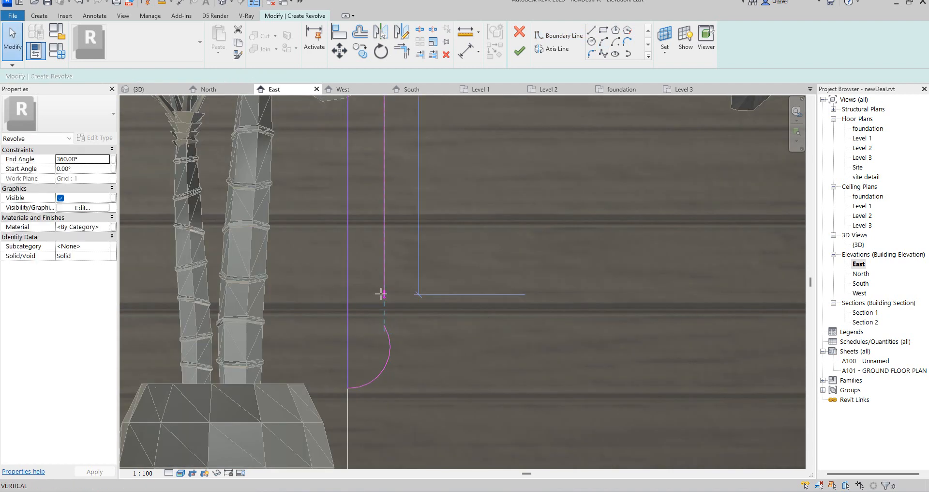
click(390, 340)
drag(385, 326, 391, 340)
key(Delete)
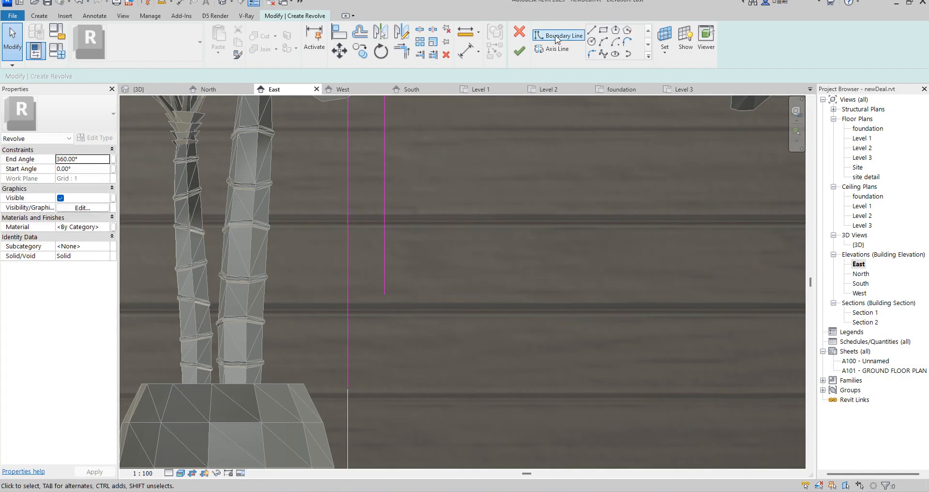
Close the profile's bottom with an arc of about 63 mm radius from the axis line to the outer line, and finish the revolve.
click(604, 42)
click(349, 386)
click(384, 293)
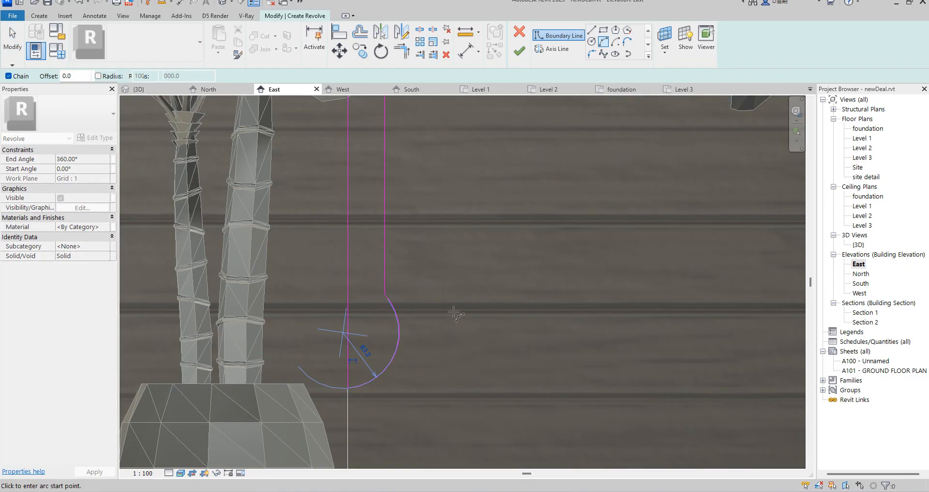
key(Escape)
scroll(454, 329, down, 4)
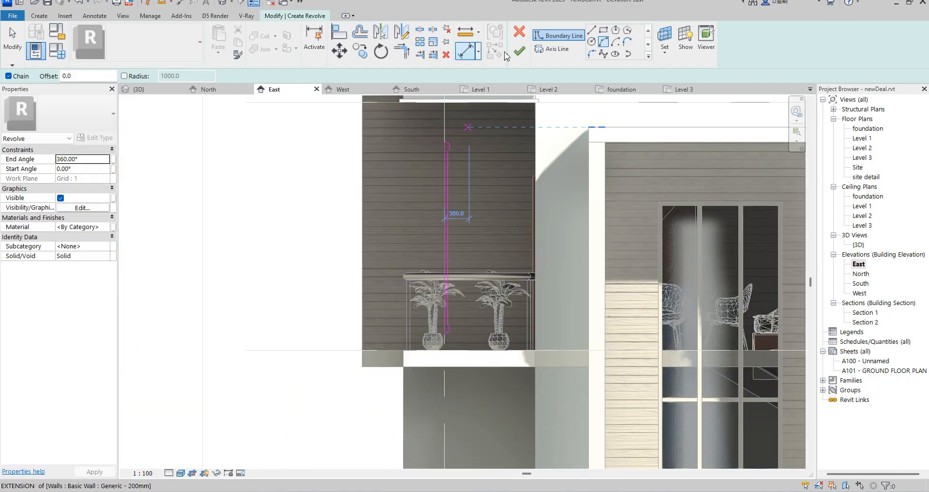
click(519, 51)
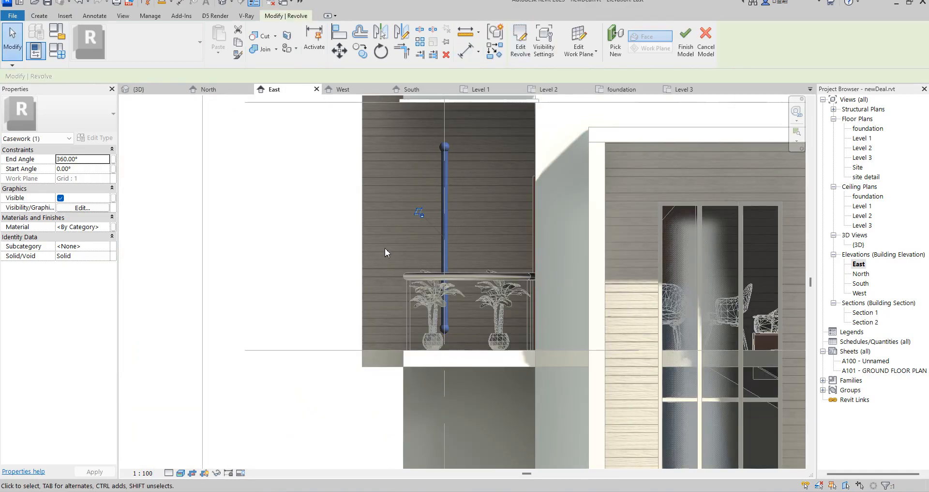
Move the revolved rod about 650 mm left, onto the wall strip beside the balcony railing, and nudge it upward.
click(333, 57)
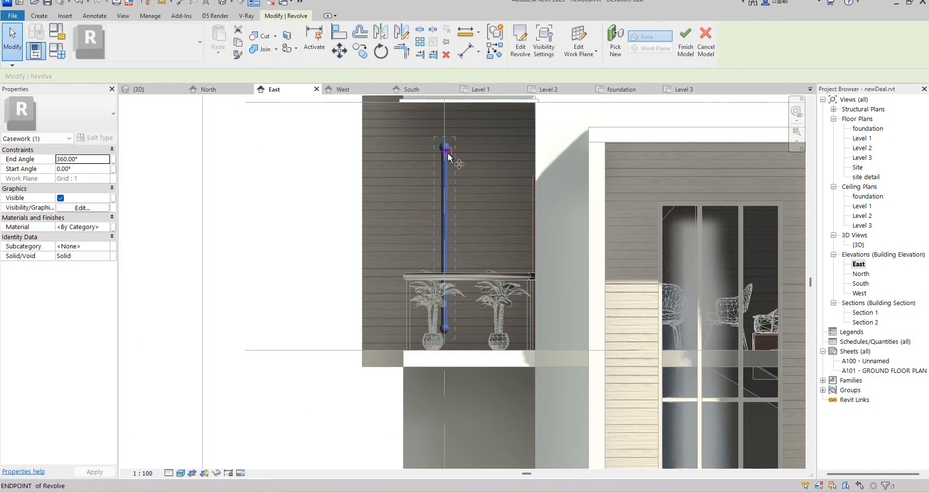
click(447, 150)
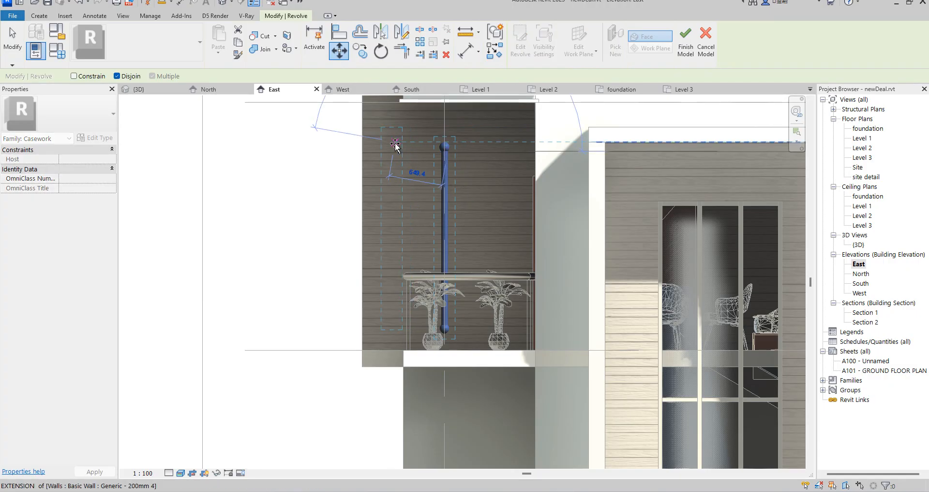
click(387, 141)
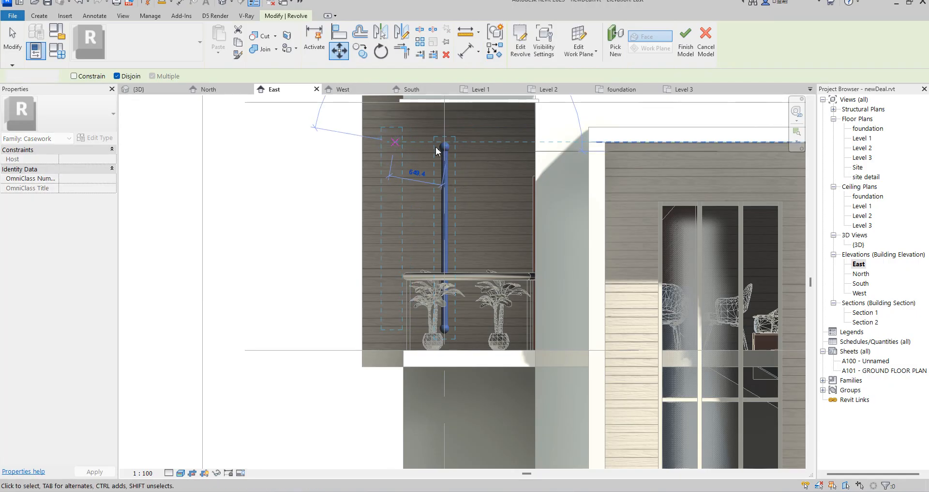
key(Up)
key(Up)
key(Up)
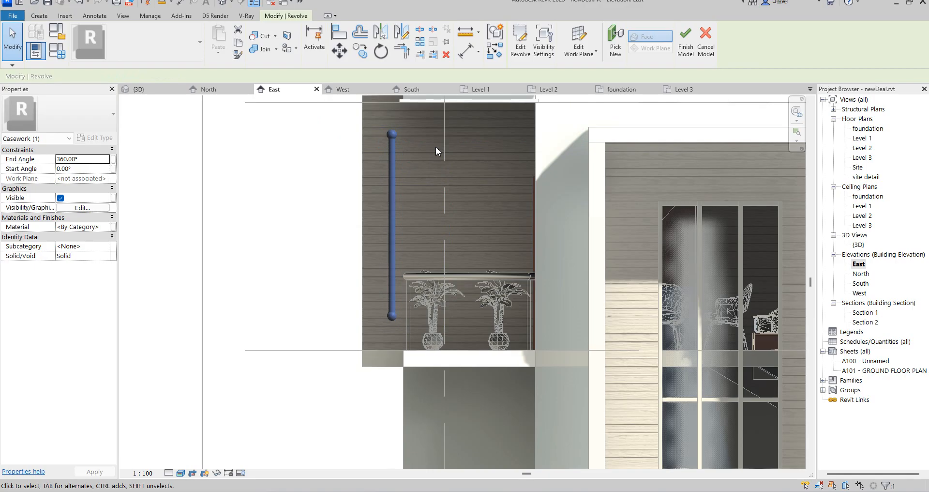
Assign the material Aluminum(1) to the revolved rod.
click(109, 225)
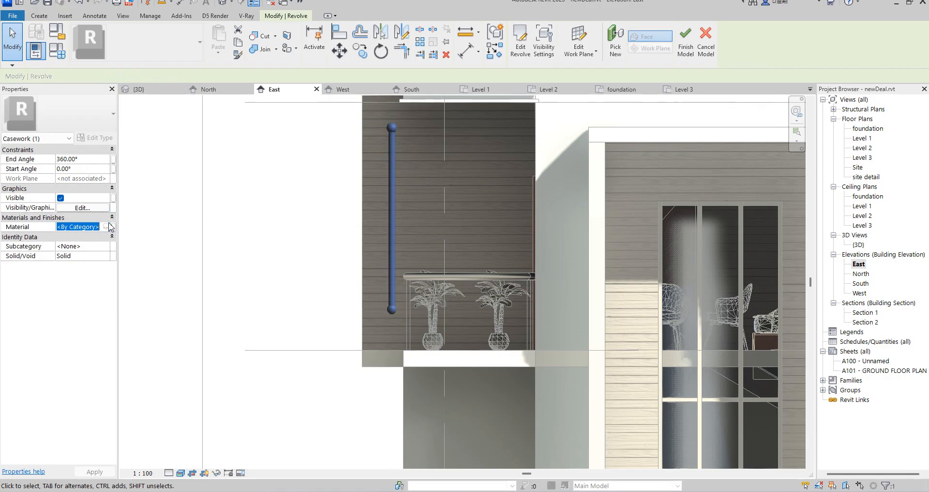
click(106, 226)
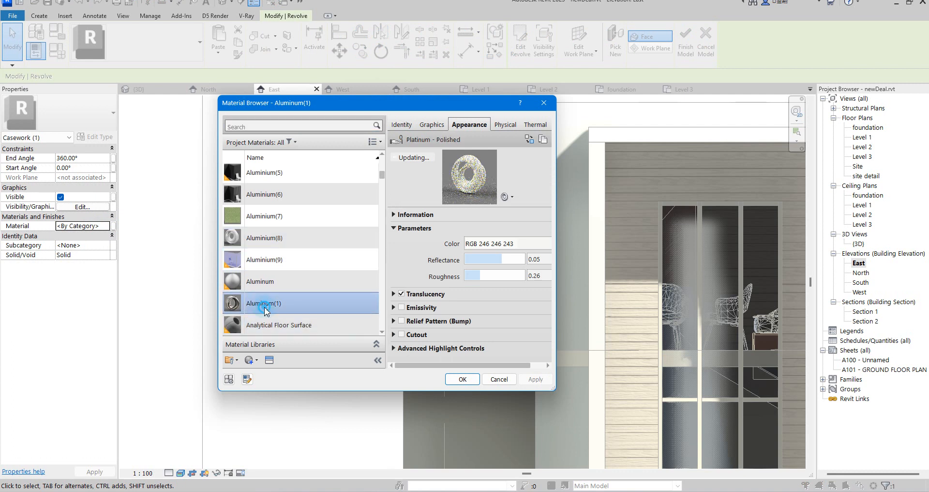
double_click(259, 303)
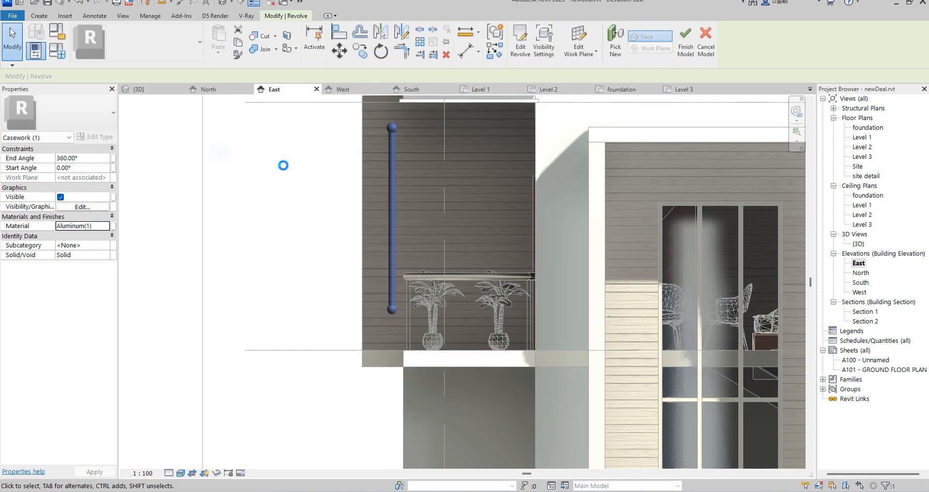
Open the Level 2 floor plan and move the revolved rod left against the outer face of the wall, just below the balcony edge.
click(369, 180)
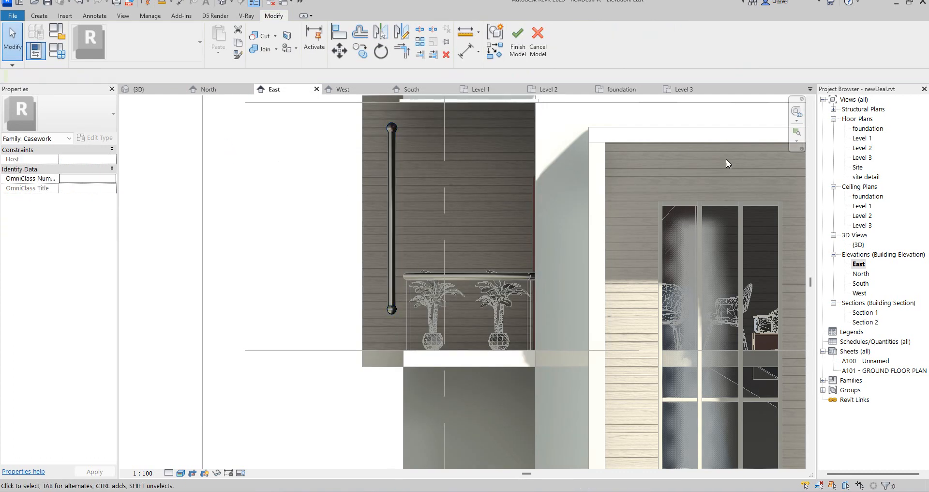
double_click(861, 138)
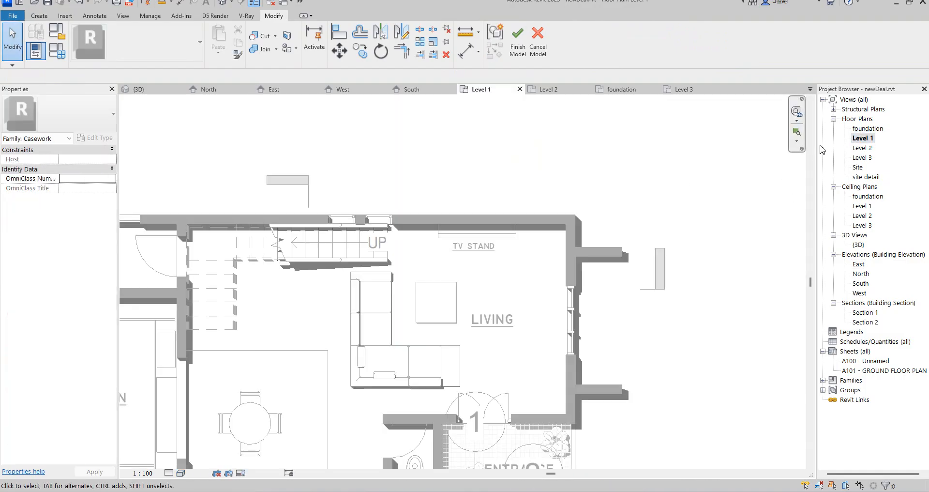
click(862, 148)
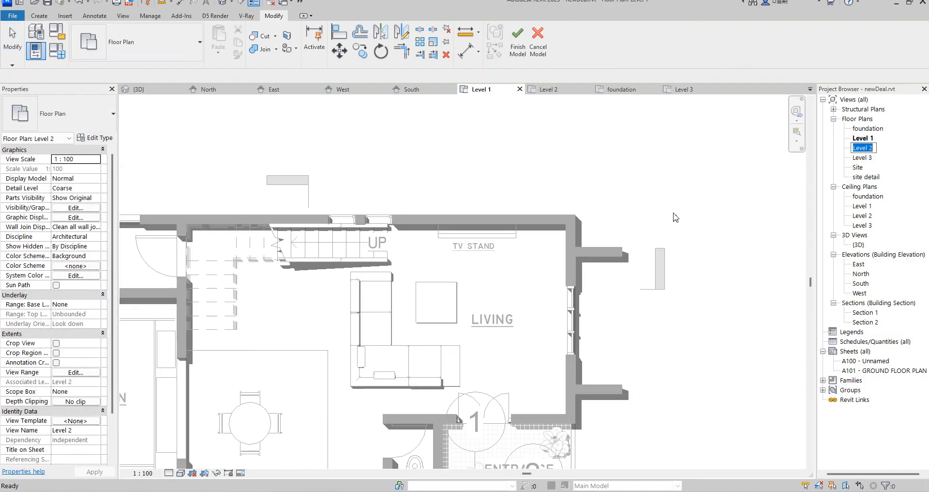
double_click(866, 148)
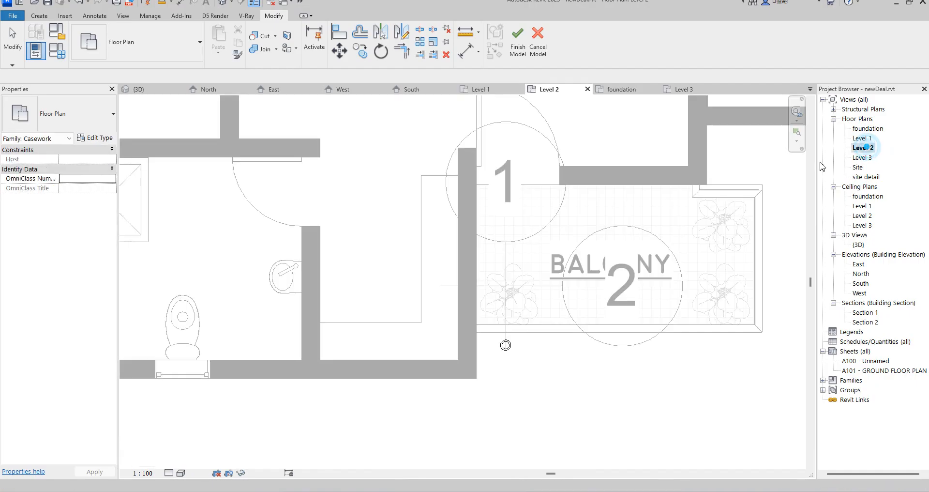
scroll(491, 367, up, 2)
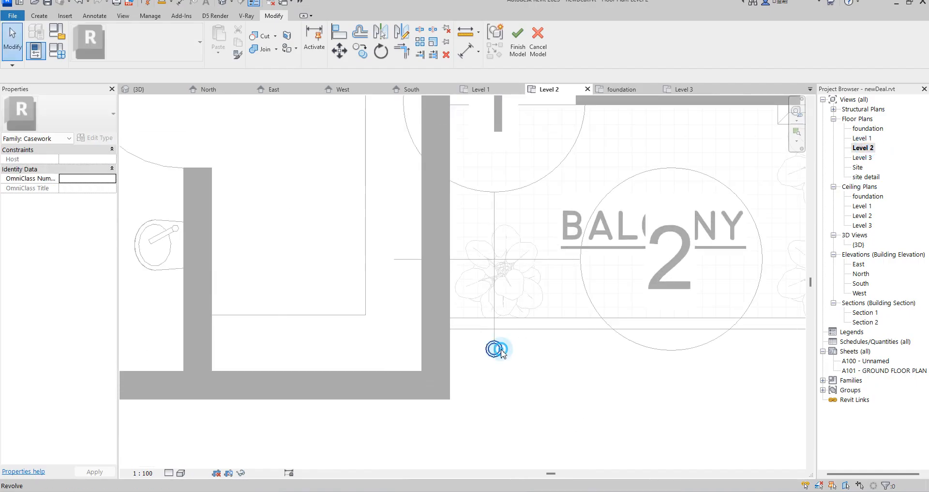
click(496, 349)
scroll(499, 352, up, 3)
drag(484, 356, 410, 360)
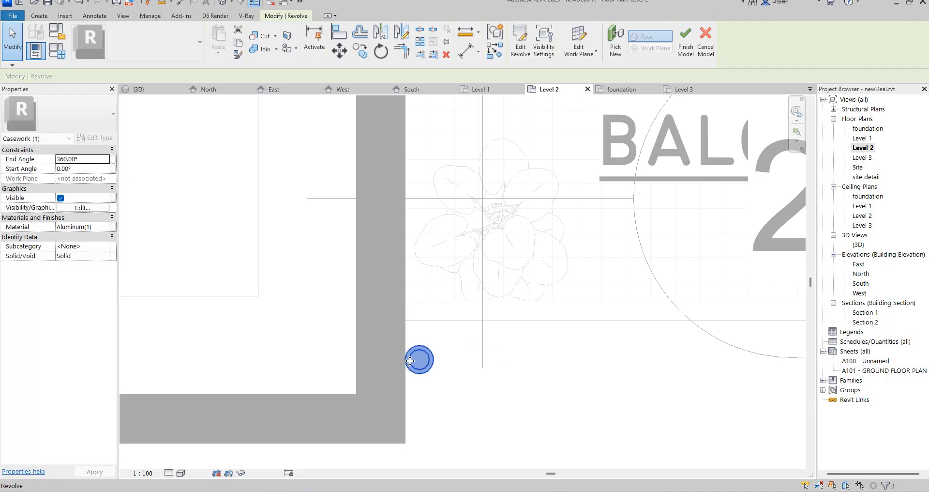
scroll(412, 360, down, 6)
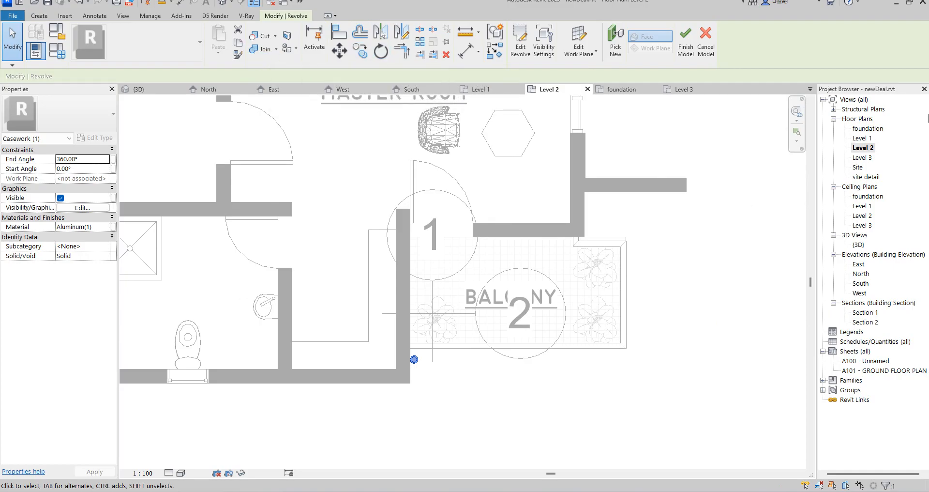
In the East elevation, copy the aluminium rod down to the Level 1 entrance and across to the wall strip beside the tall window.
double_click(864, 266)
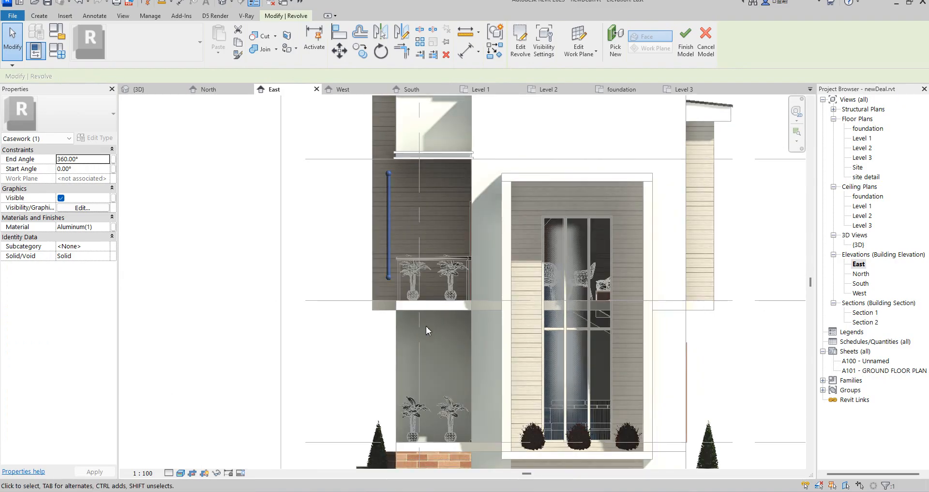
scroll(422, 314, down, 3)
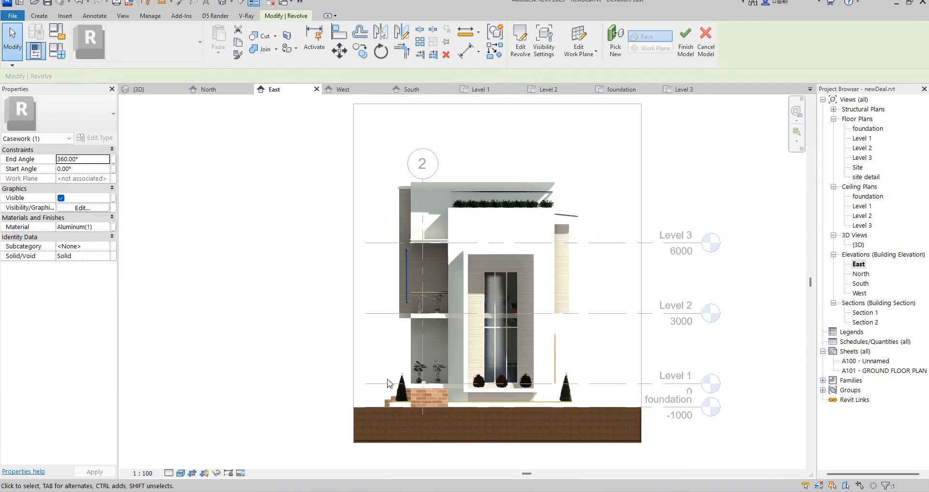
click(359, 50)
scroll(395, 264, up, 3)
click(422, 239)
scroll(464, 278, down, 3)
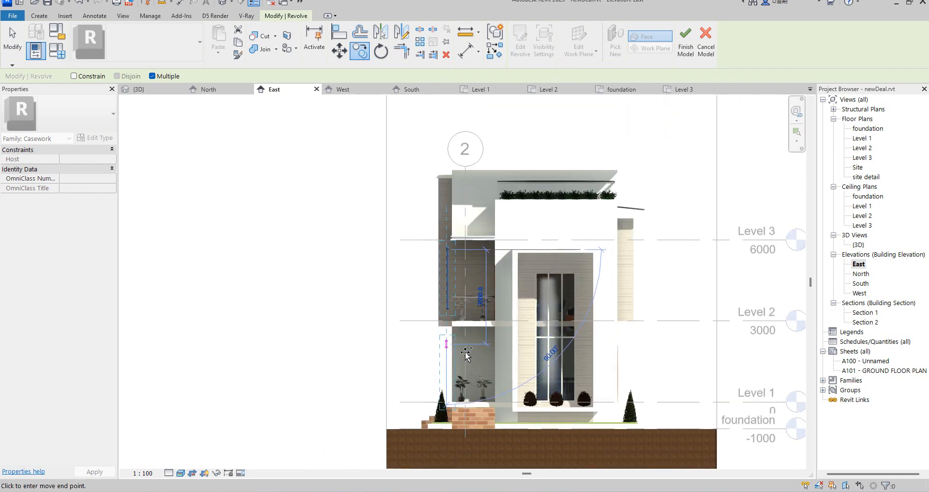
scroll(443, 332, up, 3)
click(457, 320)
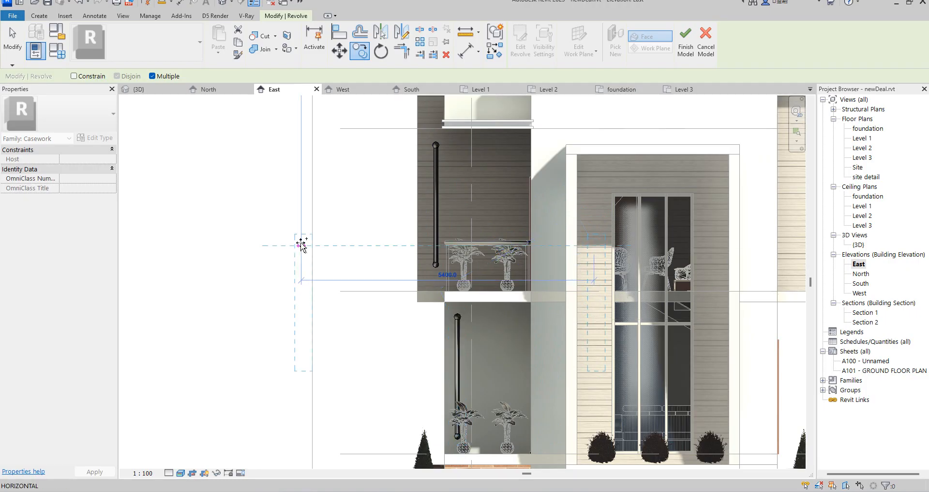
key(Escape)
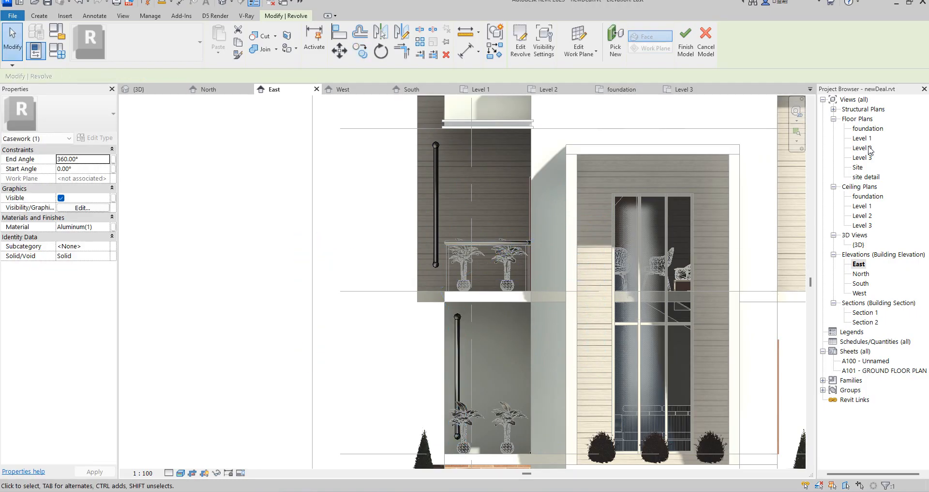
In the Level 2 floor plan, move the rod copy in the Master Room about 2500 mm right against the east wall's outer face.
double_click(869, 150)
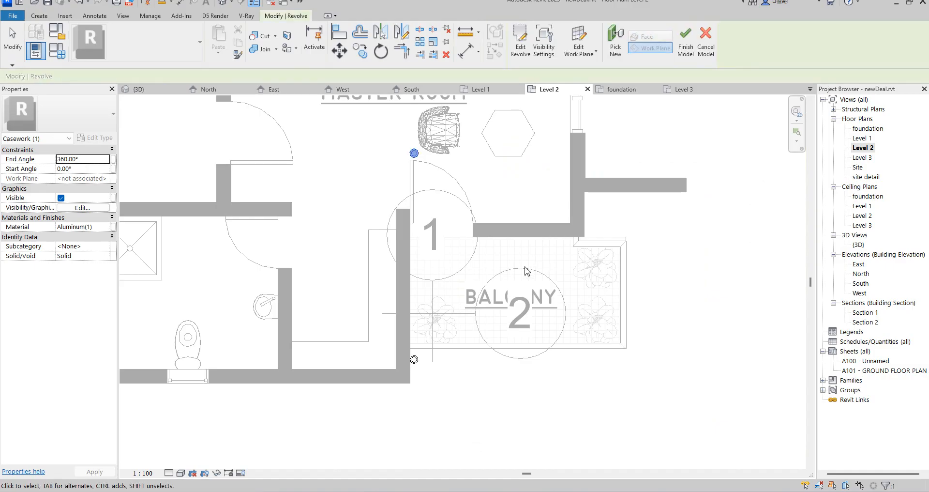
scroll(531, 259, down, 2)
scroll(468, 222, up, 5)
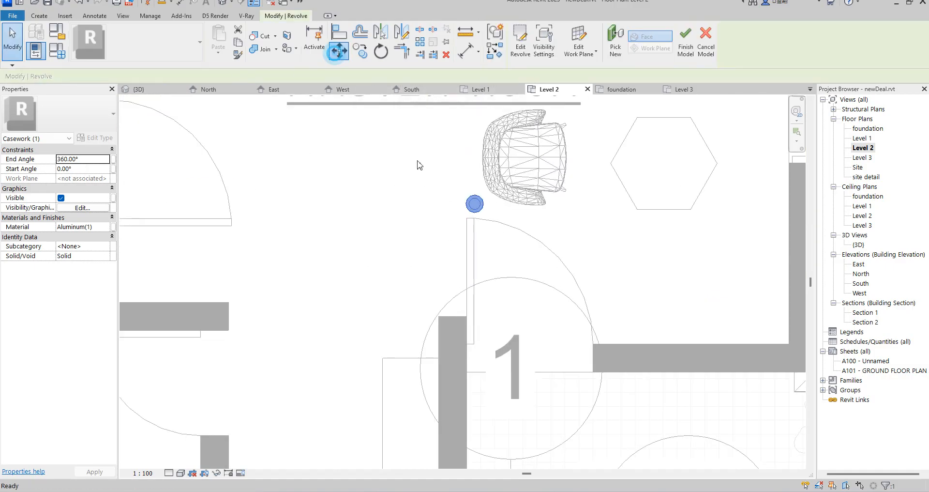
click(339, 50)
click(473, 202)
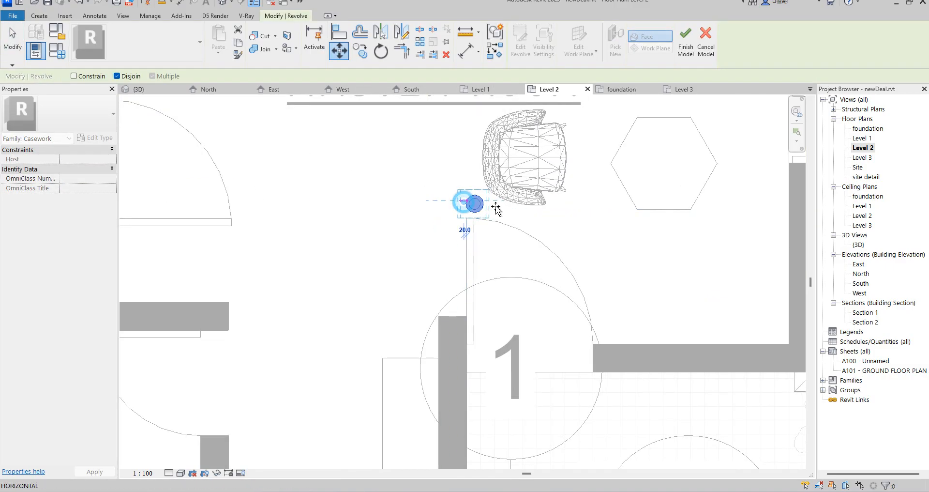
scroll(472, 203, down, 2)
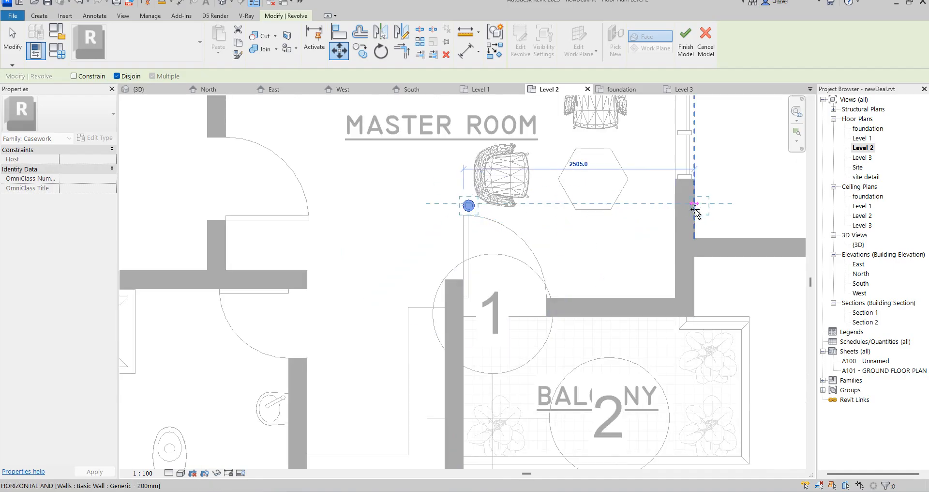
scroll(693, 209, up, 2)
click(697, 208)
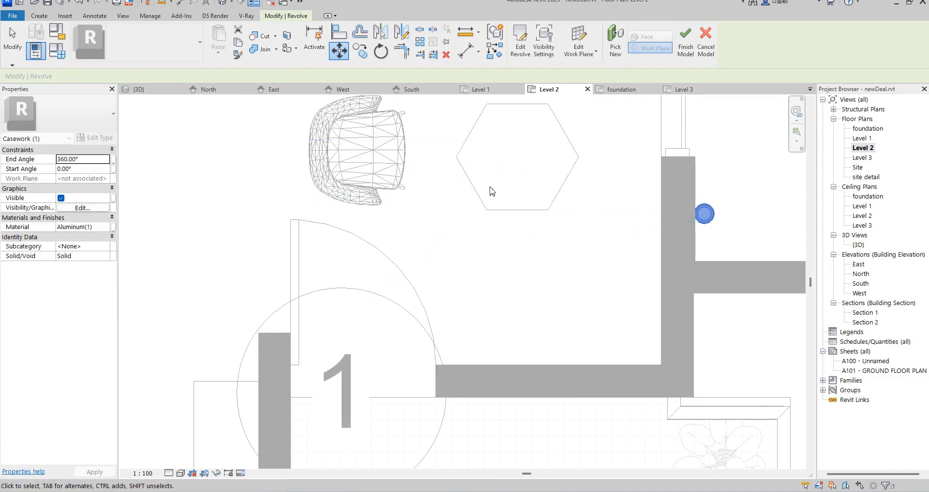
click(481, 173)
scroll(481, 173, down, 5)
scroll(448, 292, up, 3)
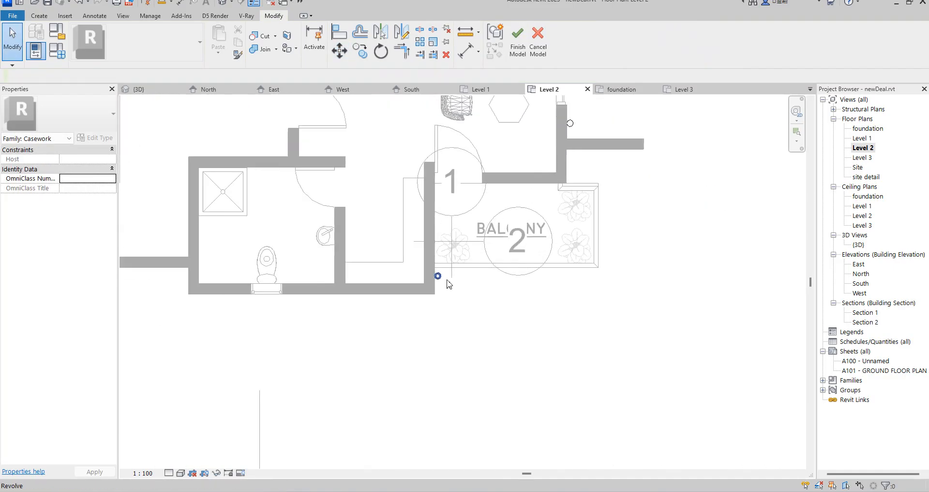
In the Level 1 floor plan, move the rod copy at the entrance about 430 mm left against the adjoining wall.
double_click(860, 139)
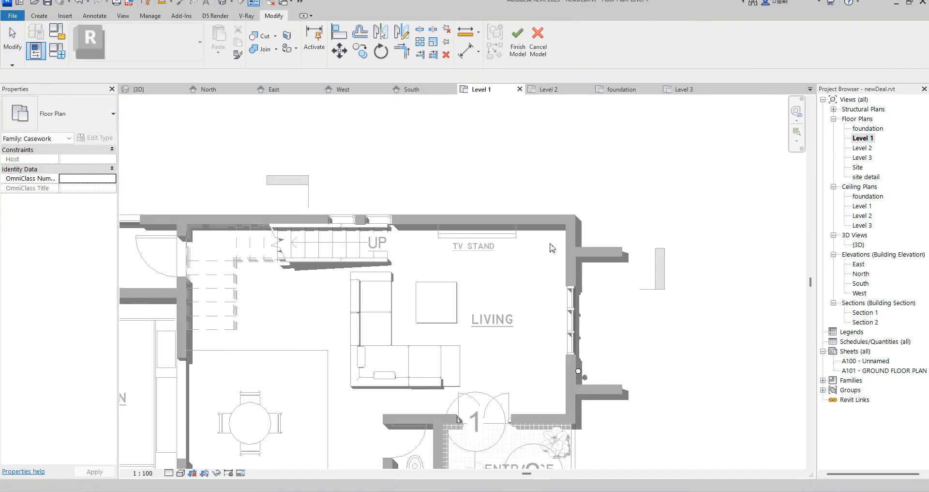
scroll(476, 338, up, 6)
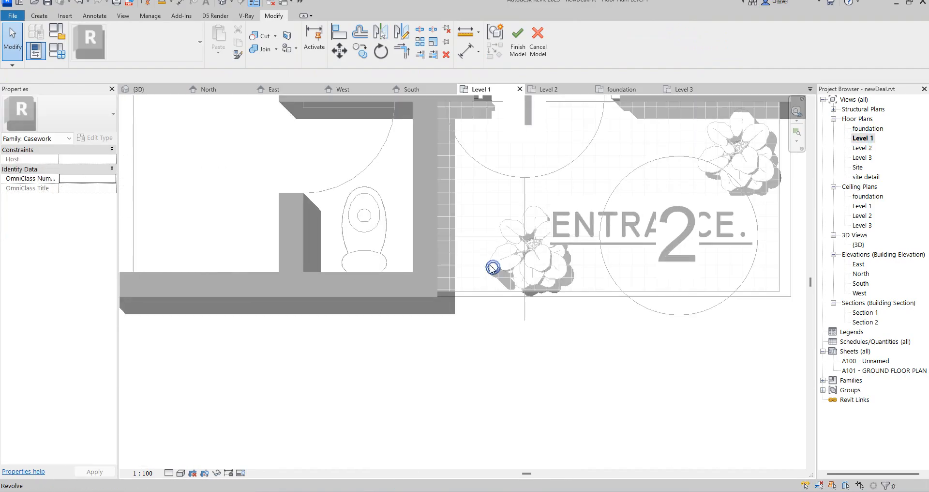
click(492, 268)
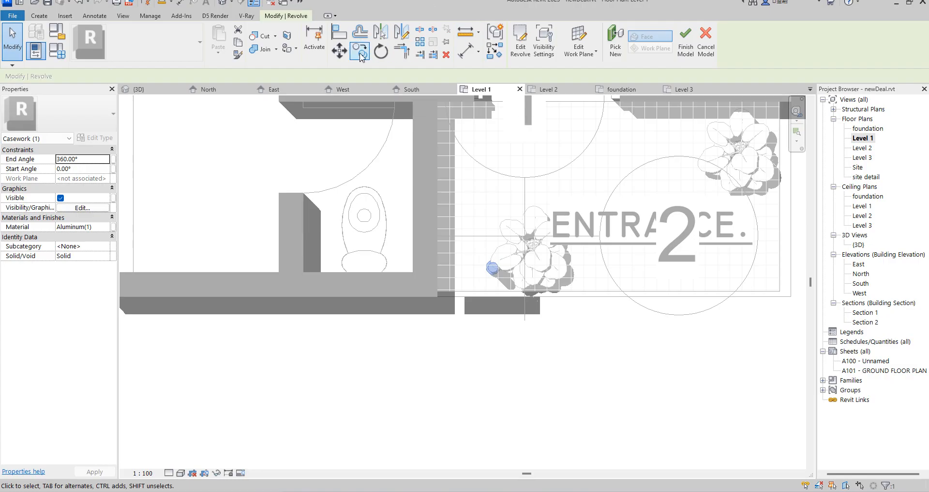
click(339, 51)
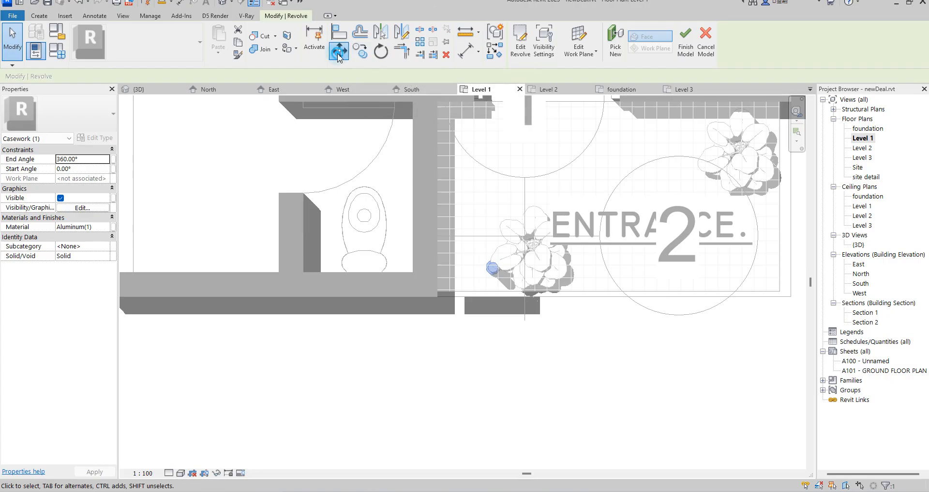
click(489, 267)
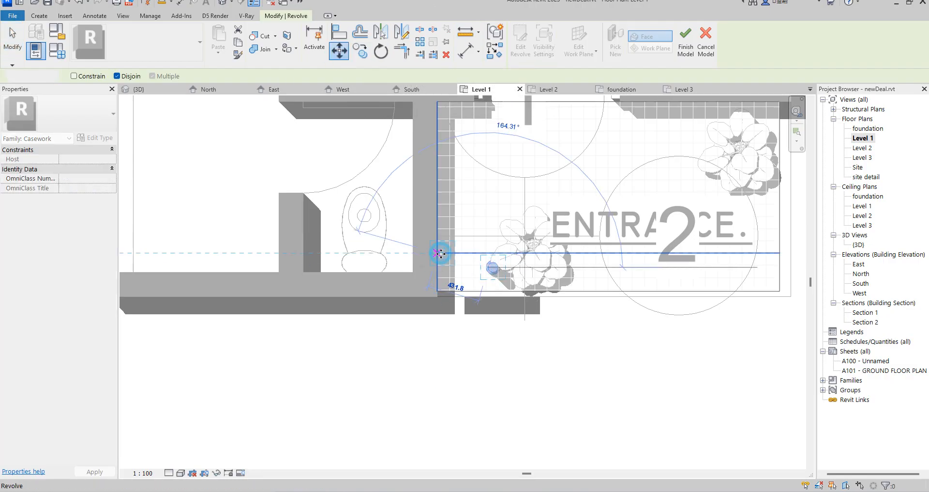
click(440, 252)
scroll(510, 265, down, 3)
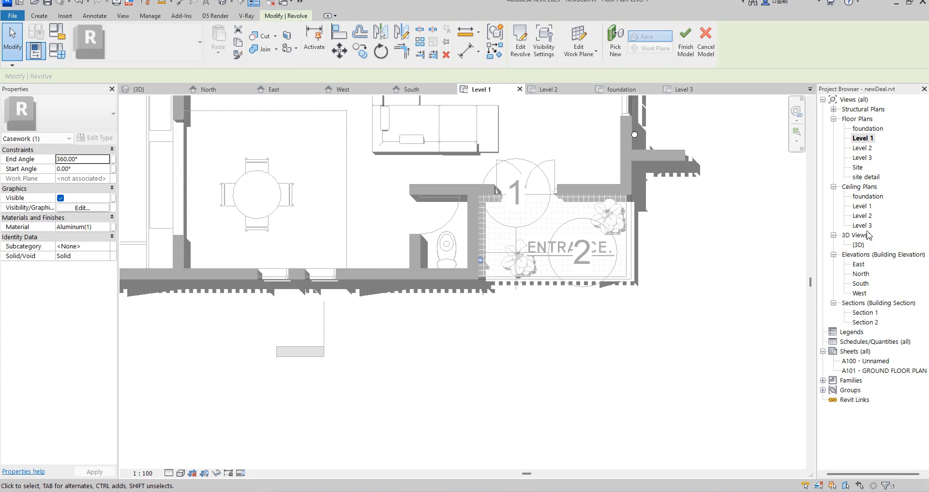
scroll(631, 160, down, 3)
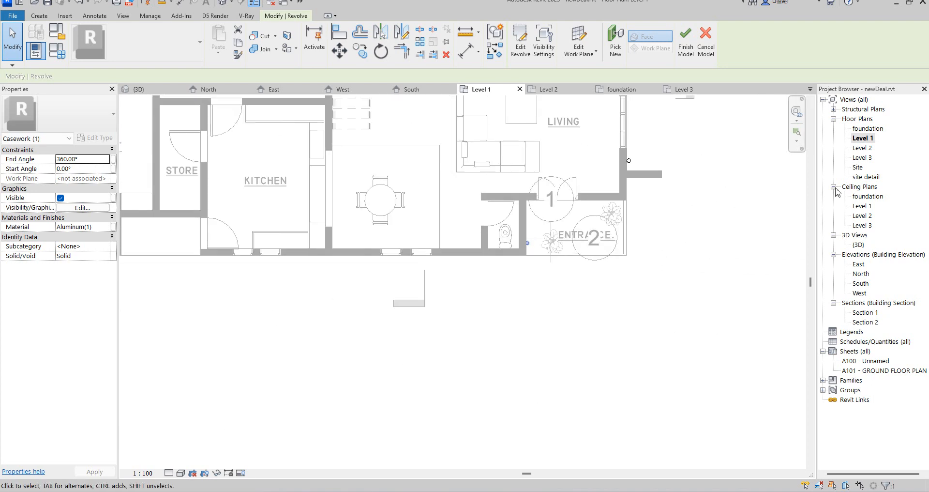
In the East elevation, edit the revolve of the rod beside the tall window and move its profile's top arc up about 1100 mm.
double_click(859, 263)
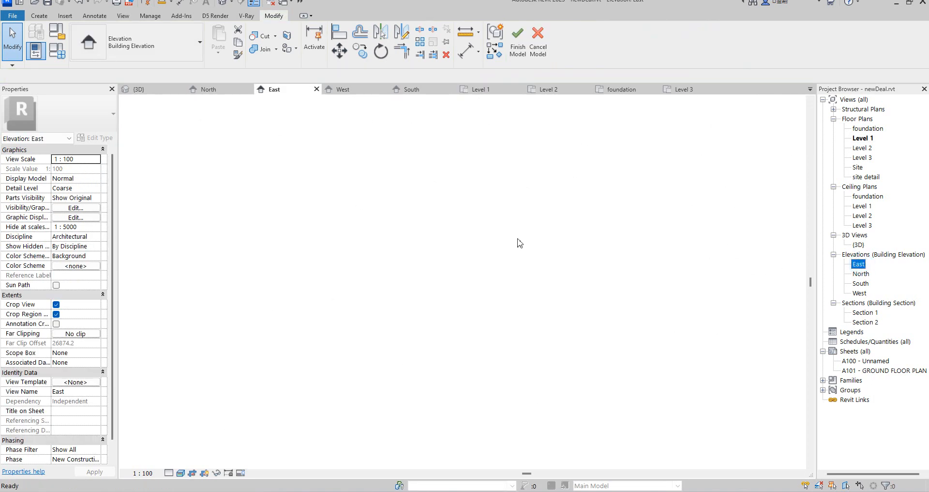
scroll(504, 280, down, 5)
scroll(462, 279, up, 6)
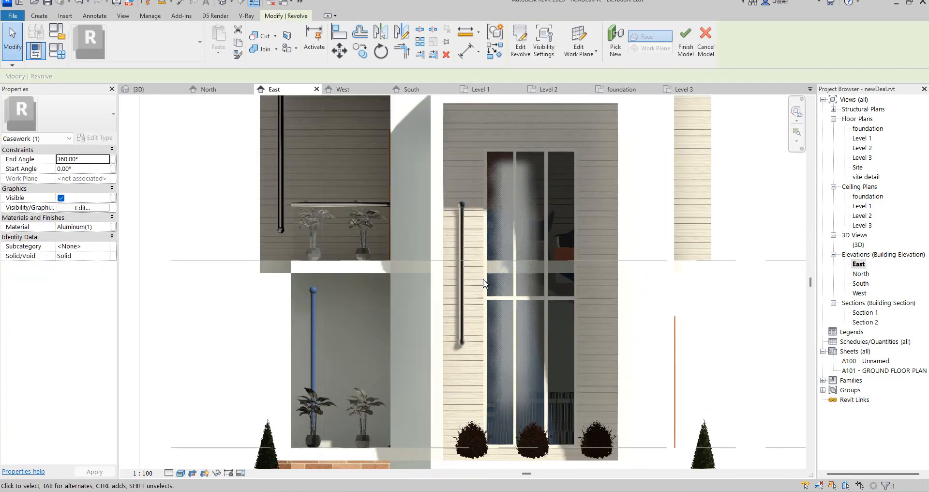
click(462, 278)
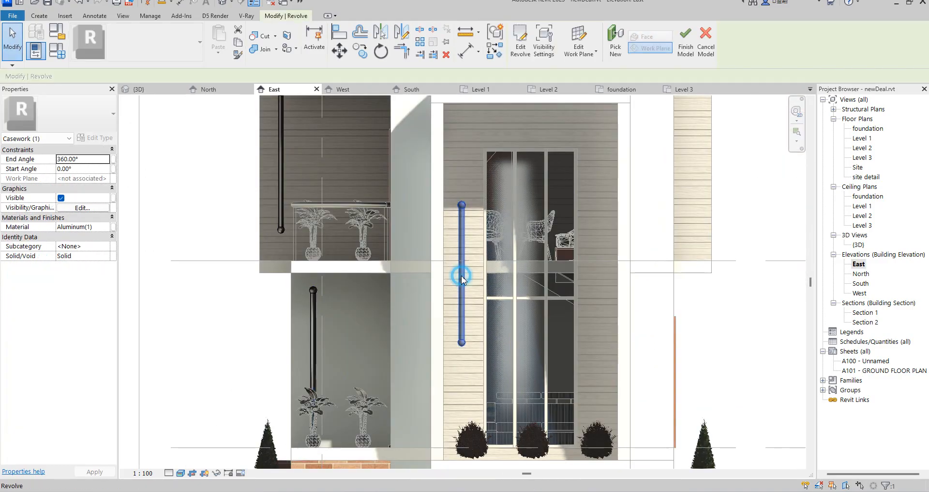
click(520, 44)
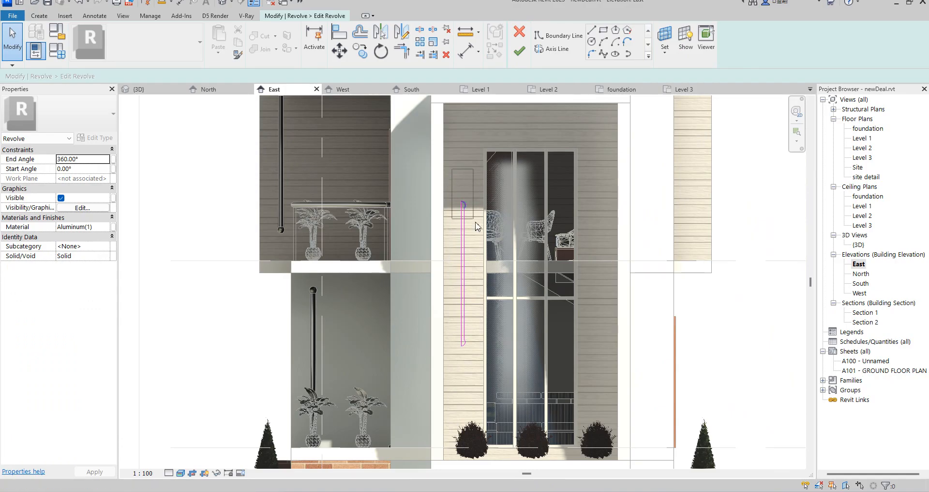
scroll(467, 206, up, 5)
click(464, 204)
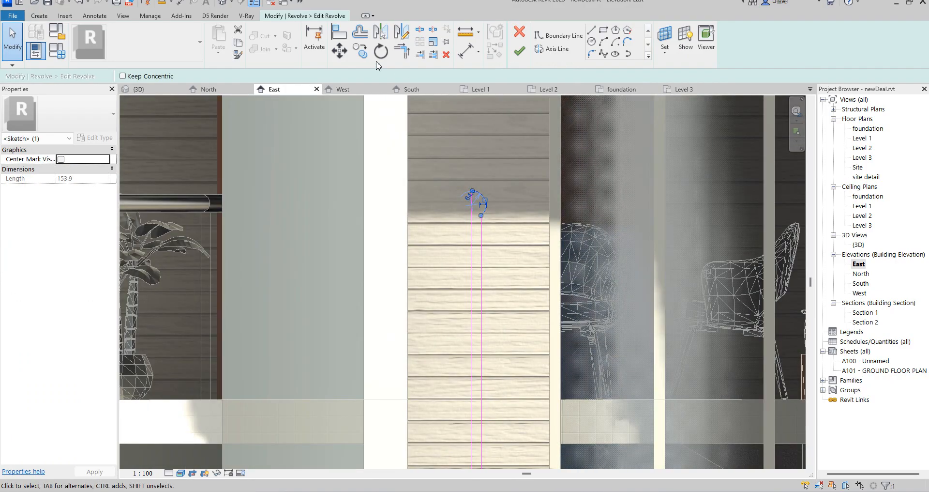
key(m)
key(v)
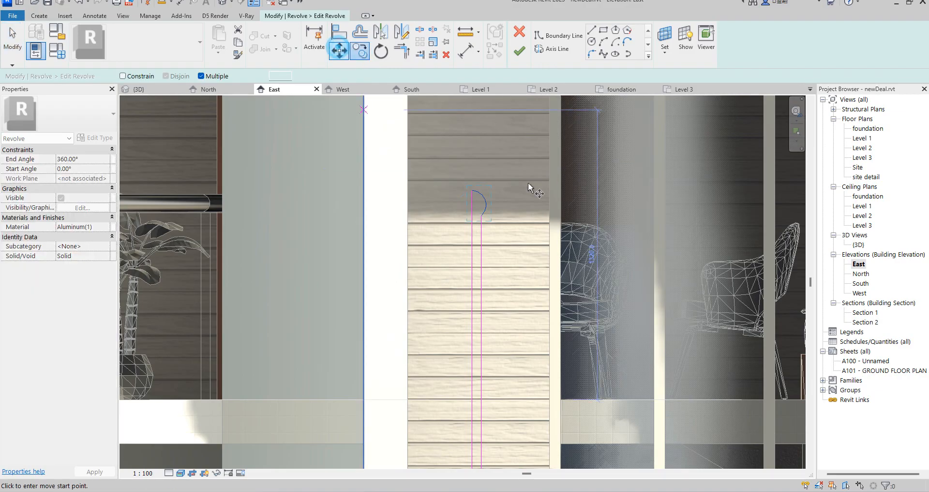
click(473, 204)
scroll(477, 184, down, 4)
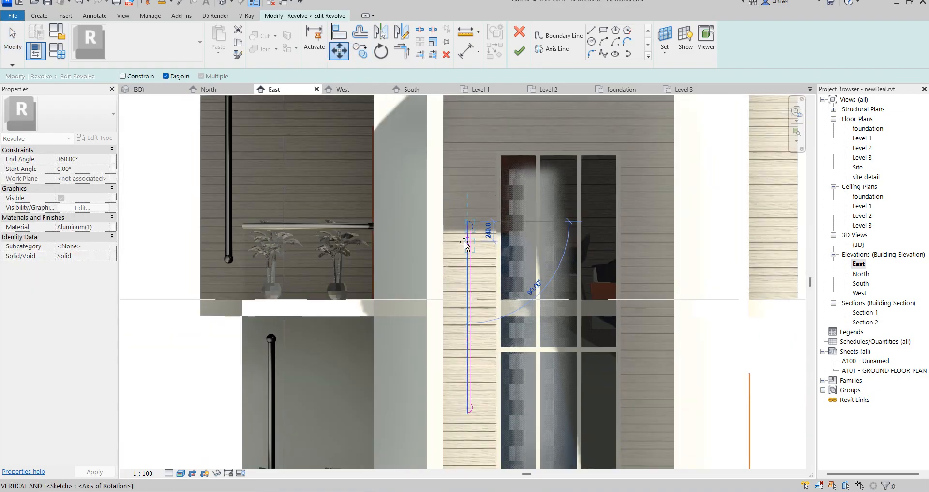
click(477, 176)
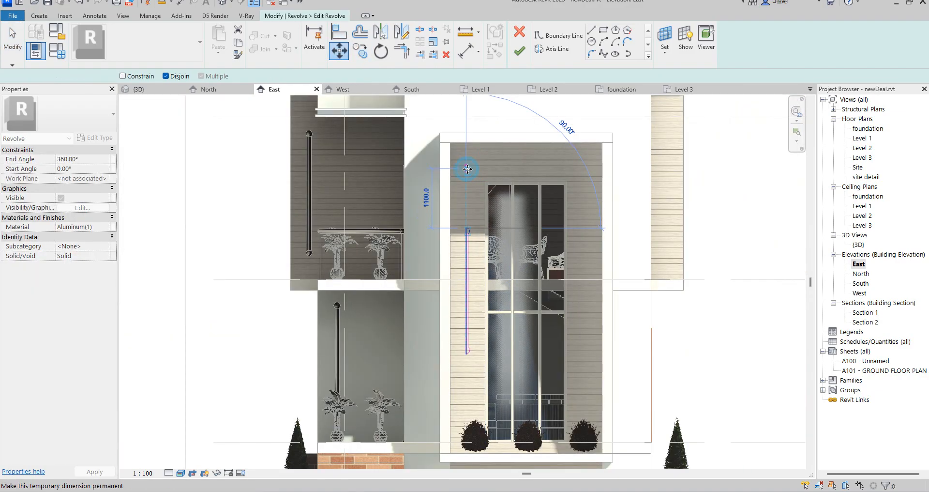
scroll(461, 310, up, 3)
scroll(461, 310, down, 4)
click(460, 301)
scroll(459, 301, down, 1)
drag(464, 307, 482, 353)
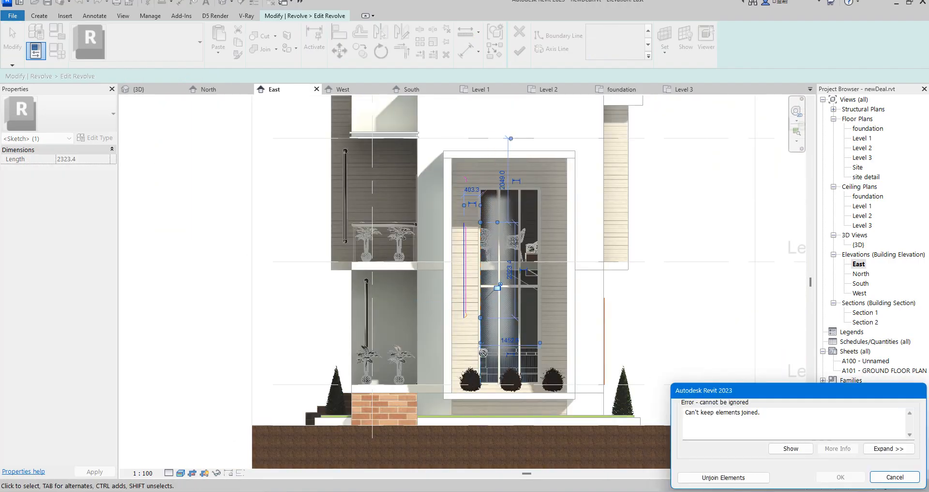
click(880, 477)
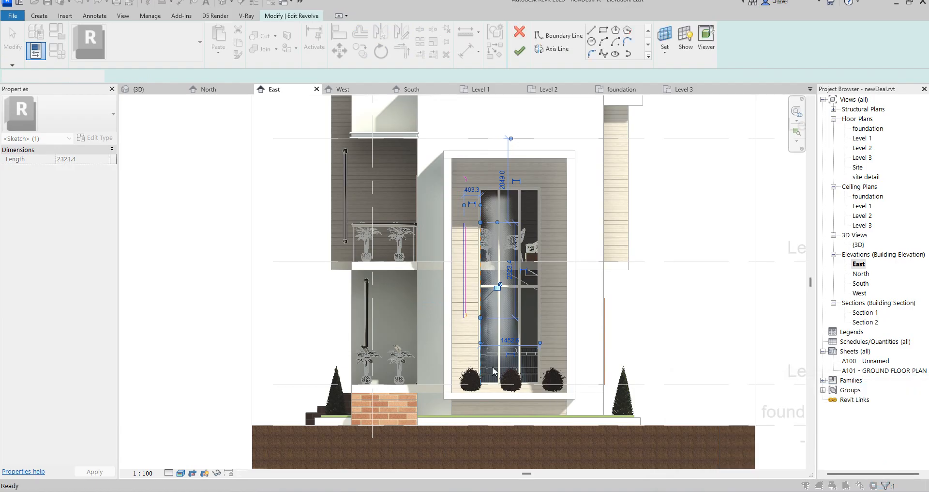
Move the profile's bottom arc straight down the cladding strip to just above the shrubs.
scroll(459, 323, up, 3)
click(464, 306)
click(342, 52)
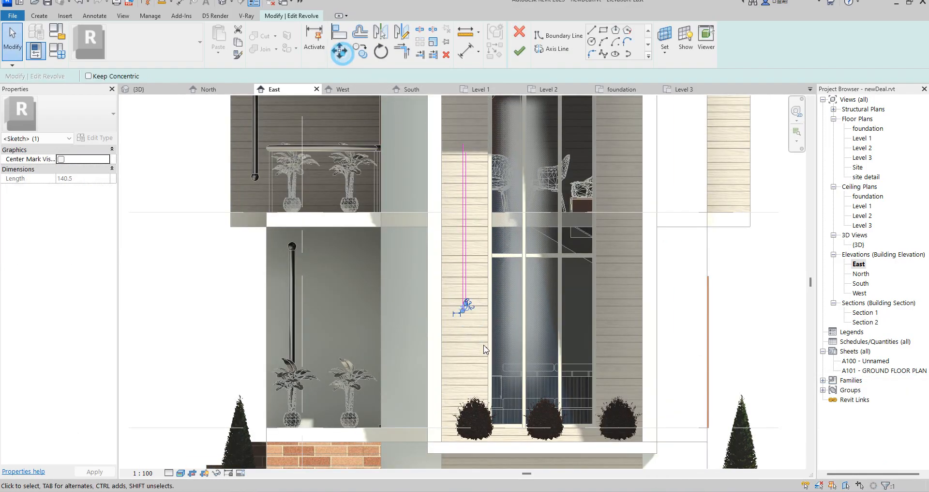
scroll(466, 306, up, 5)
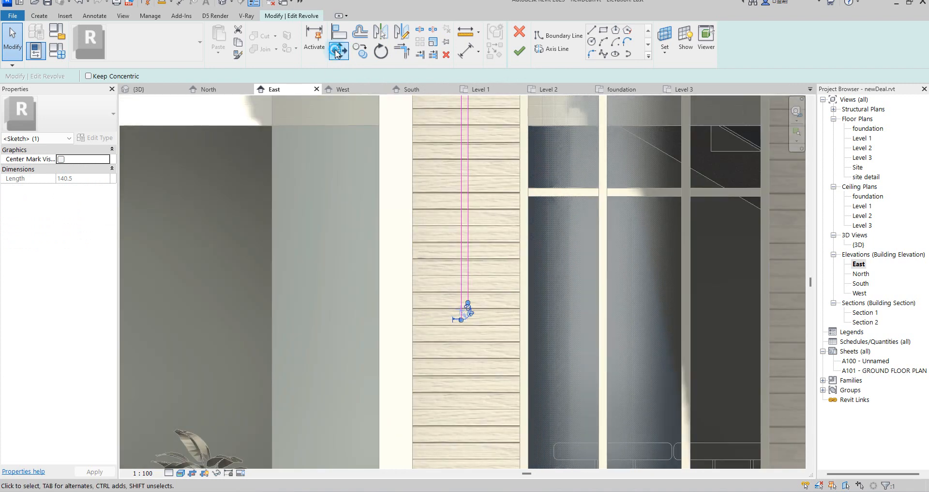
click(467, 300)
scroll(472, 229, down, 2)
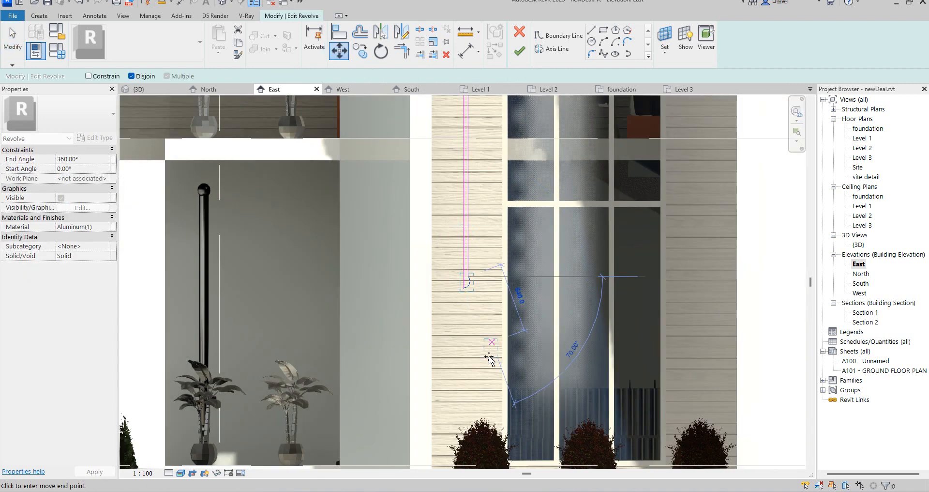
click(466, 389)
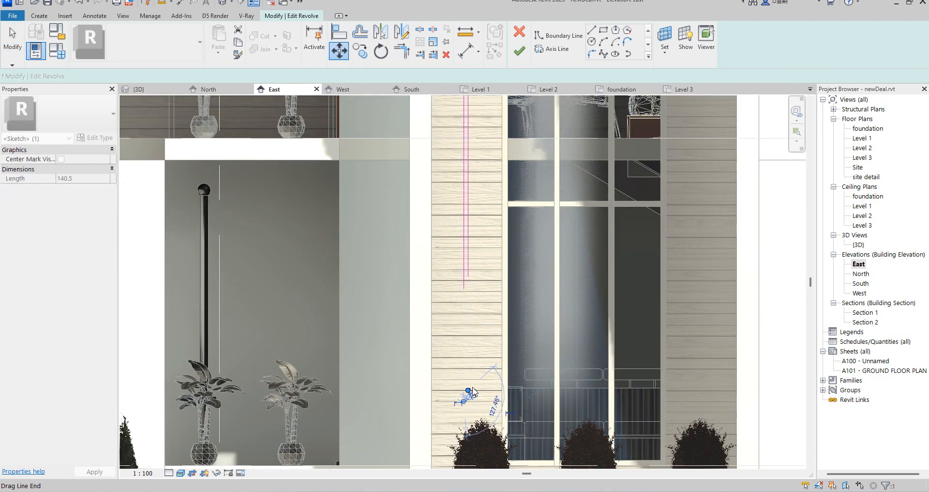
Extend the profile's two vertical lines down to the ends of the relocated bottom arc with Trim/Extend to Corner.
click(405, 49)
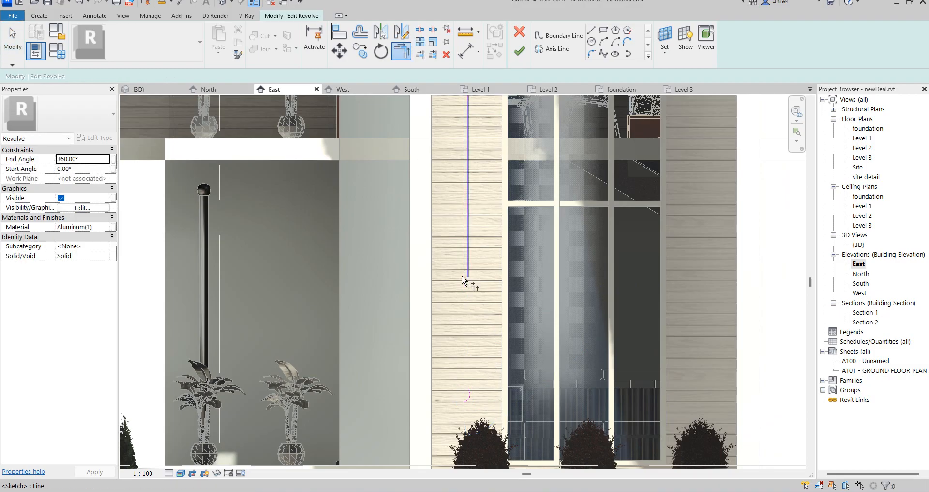
click(468, 398)
click(469, 253)
scroll(472, 402, up, 8)
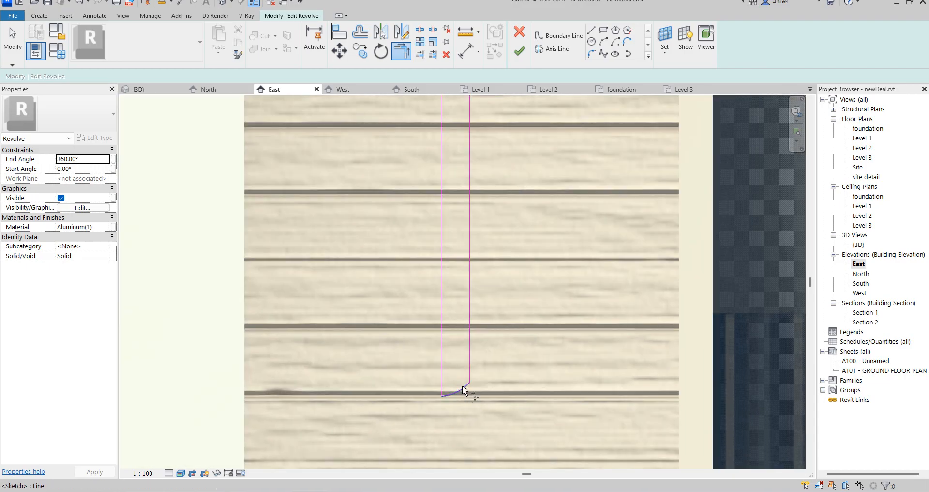
scroll(463, 389, up, 3)
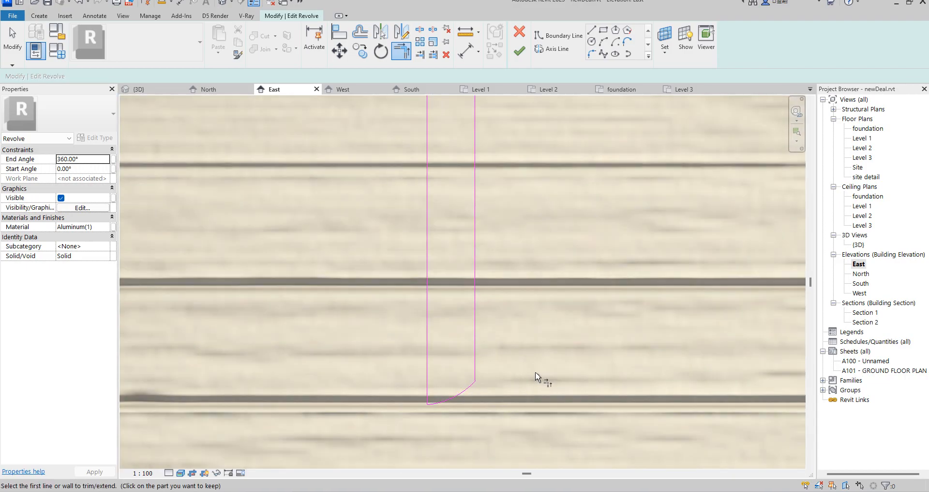
Draw an outward-bulging three-point arc from the foot of the profile's left line to a higher point on its right line.
click(604, 41)
click(426, 401)
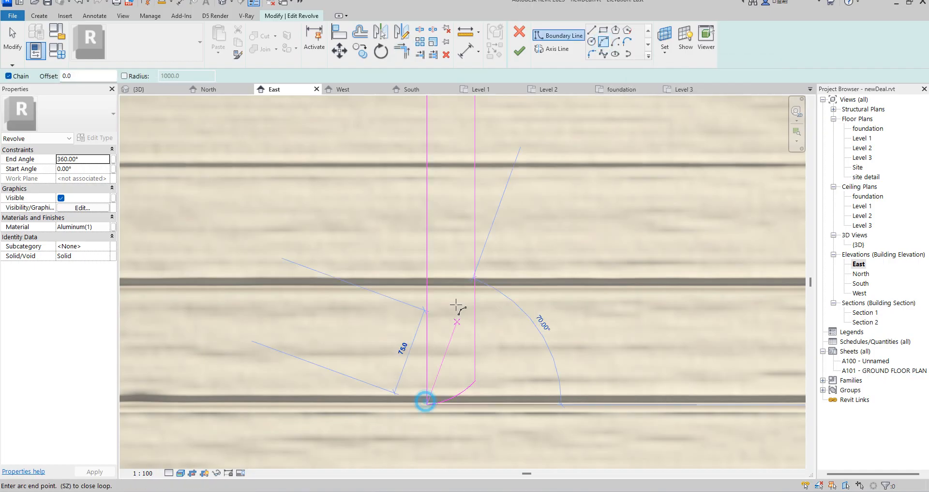
click(474, 266)
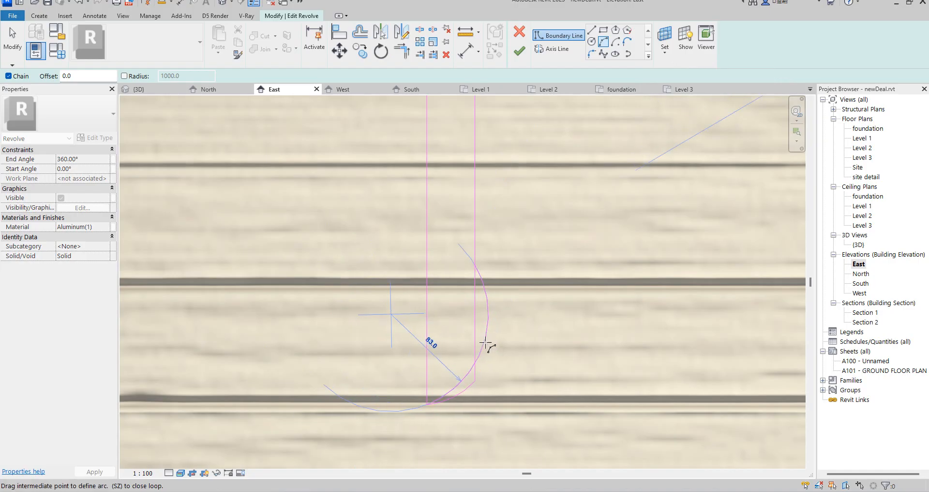
click(493, 337)
key(Escape)
key(Escape)
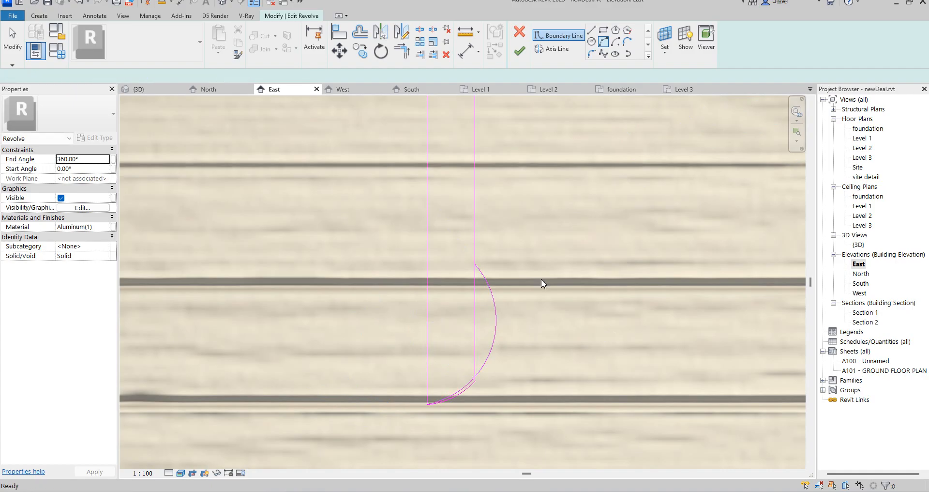
Trim the profile's right vertical line to the upper end of the new bulging arc and delete the old small bottom arc.
click(401, 50)
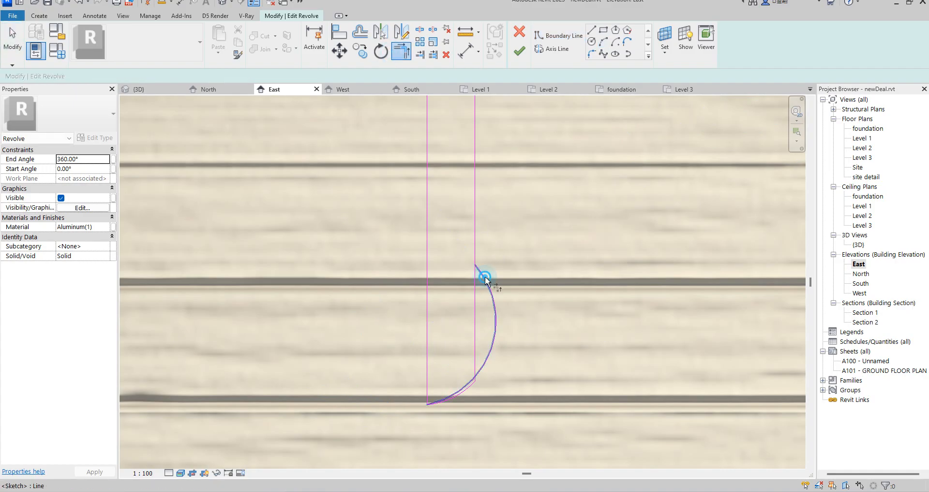
click(475, 221)
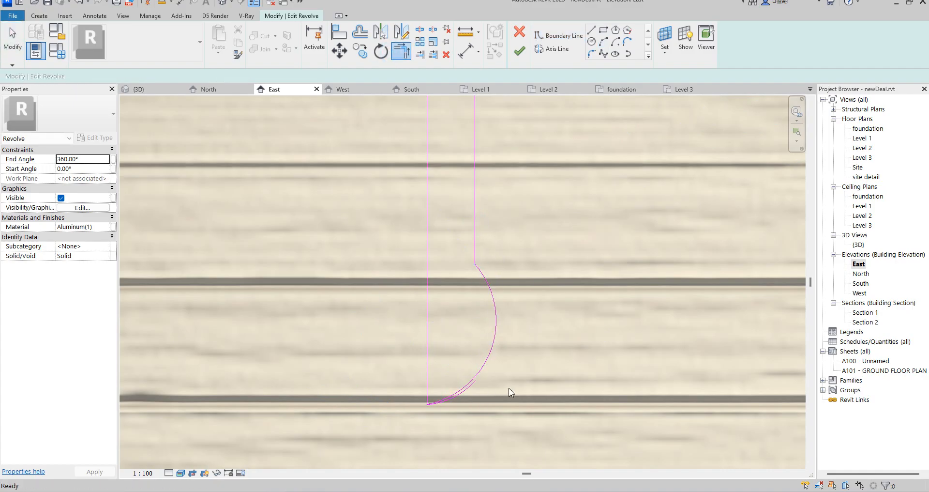
scroll(462, 397, down, 5)
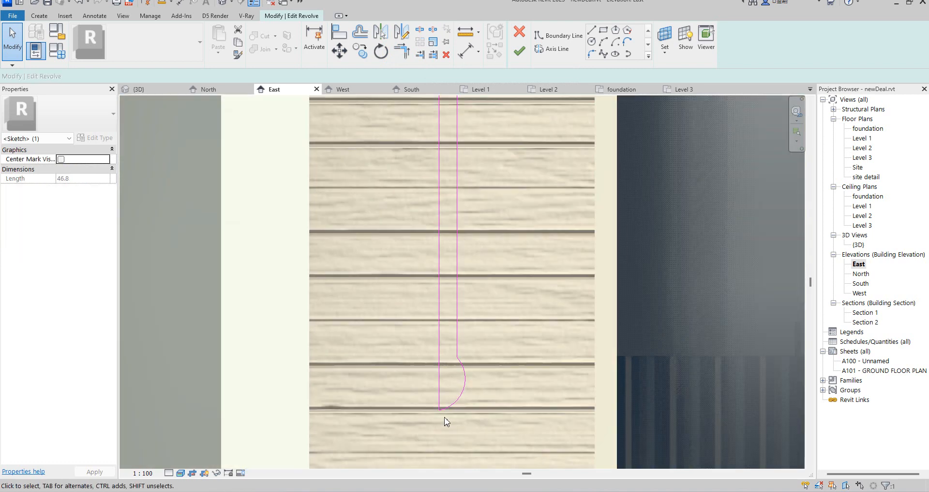
scroll(472, 315, down, 3)
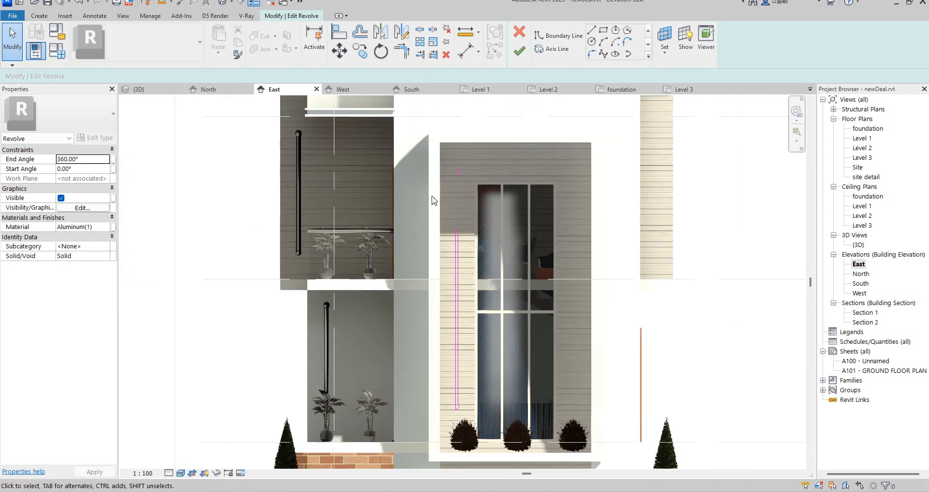
Stretch the profile's left vertical line up to the end of the relocated top arc, about 4463 mm long.
scroll(434, 200, up, 2)
click(456, 237)
scroll(455, 237, up, 2)
drag(477, 263, 477, 100)
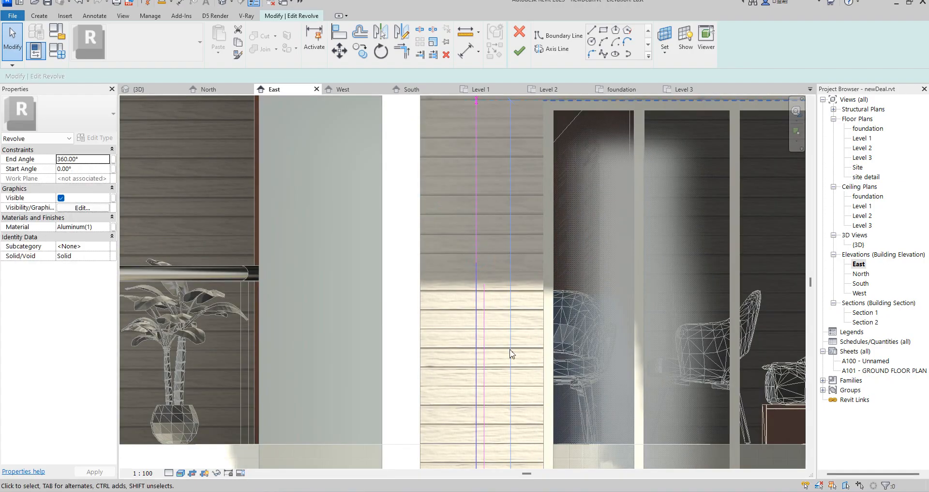
scroll(491, 391, down, 6)
scroll(483, 243, up, 5)
scroll(497, 283, up, 2)
drag(484, 300, 484, 235)
scroll(486, 201, down, 2)
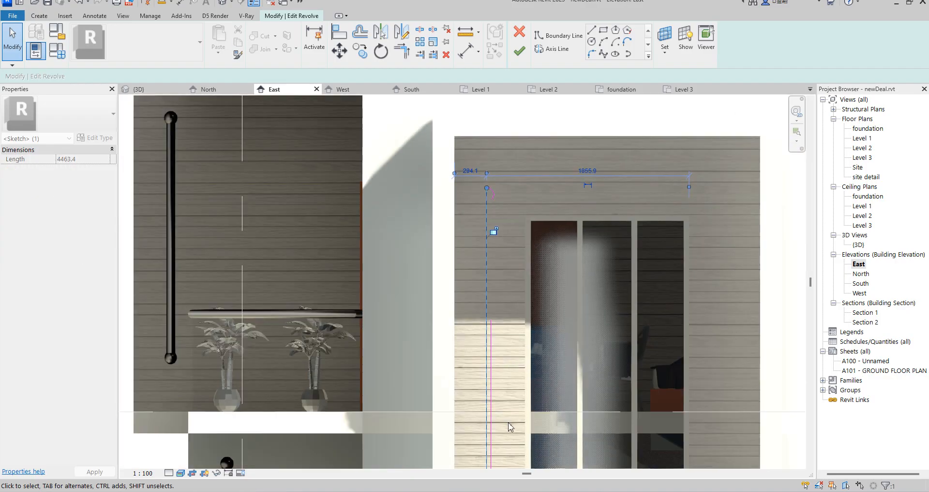
Extend the profile's right vertical line up to the lower end of the top arc and finish the revolve edit.
click(493, 396)
drag(492, 320, 493, 324)
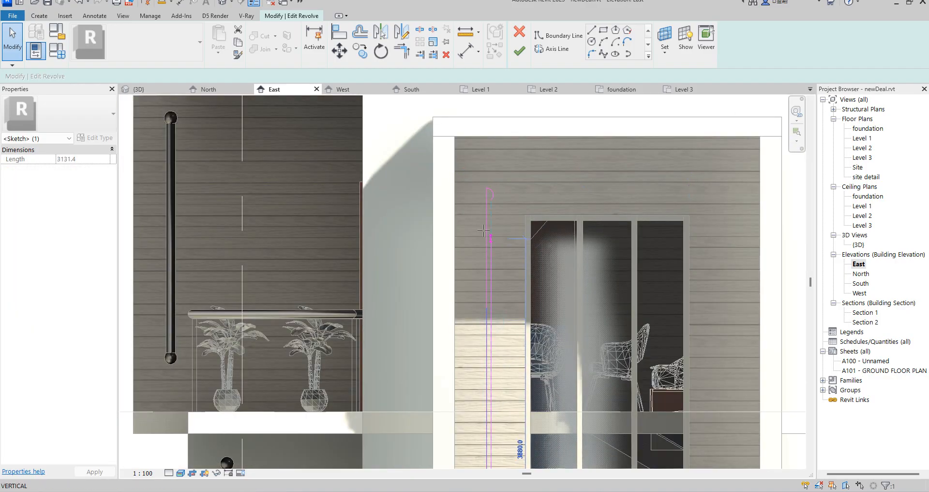
drag(484, 207, 485, 200)
scroll(499, 175, up, 2)
scroll(487, 213, up, 7)
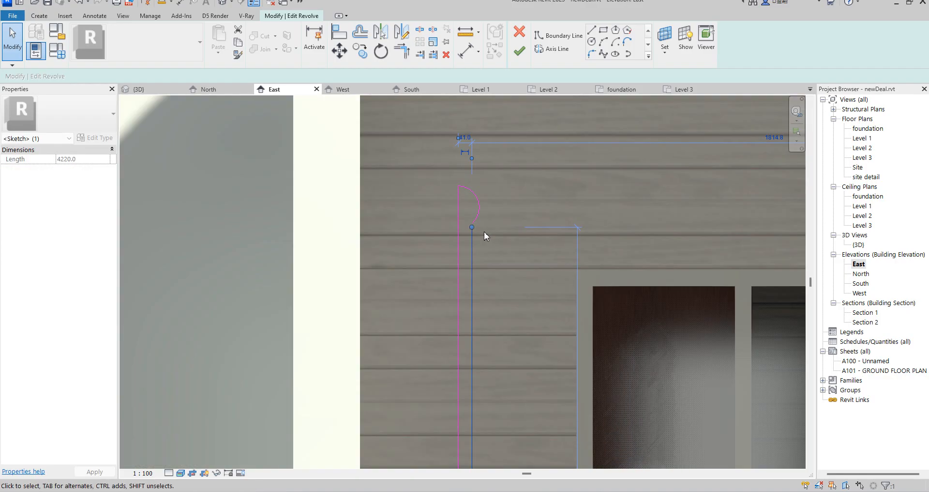
drag(477, 210, 475, 190)
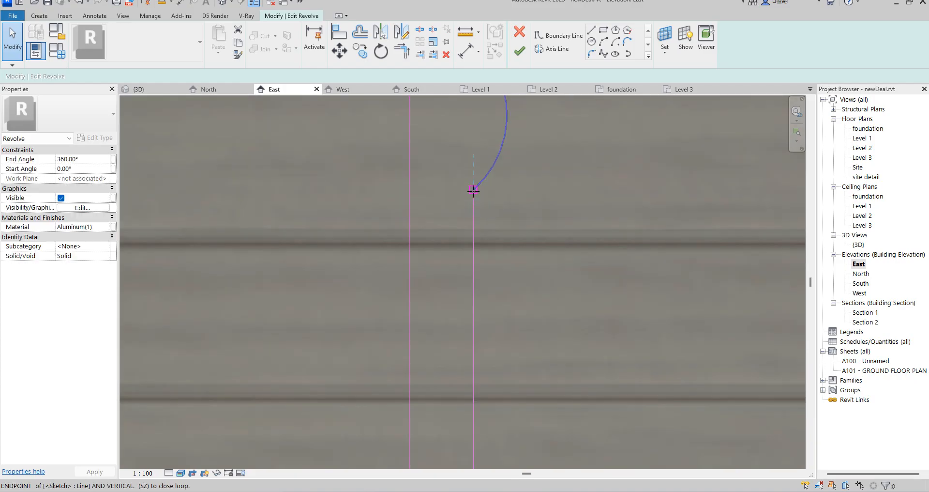
click(519, 51)
Mirror a copy of the lengthened rod about the vertical centreline of the window frame and nudge the copy toward the window.
scroll(514, 254, down, 10)
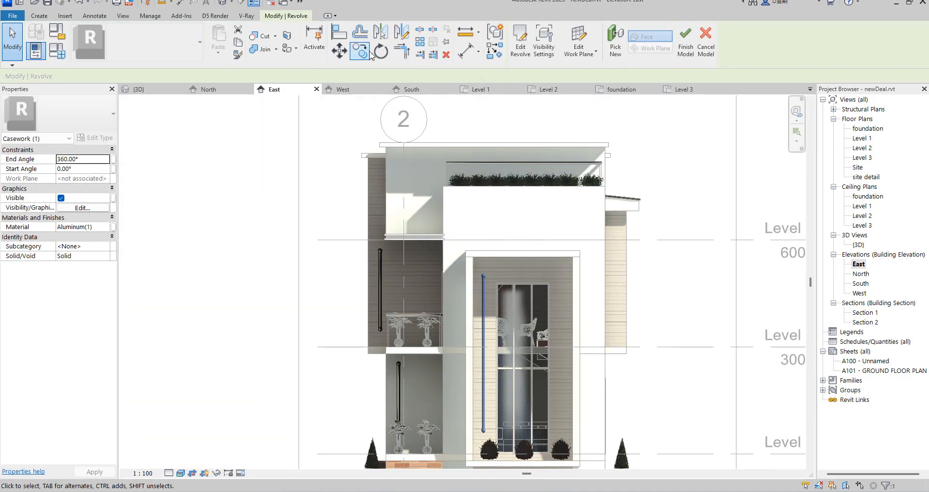
click(401, 31)
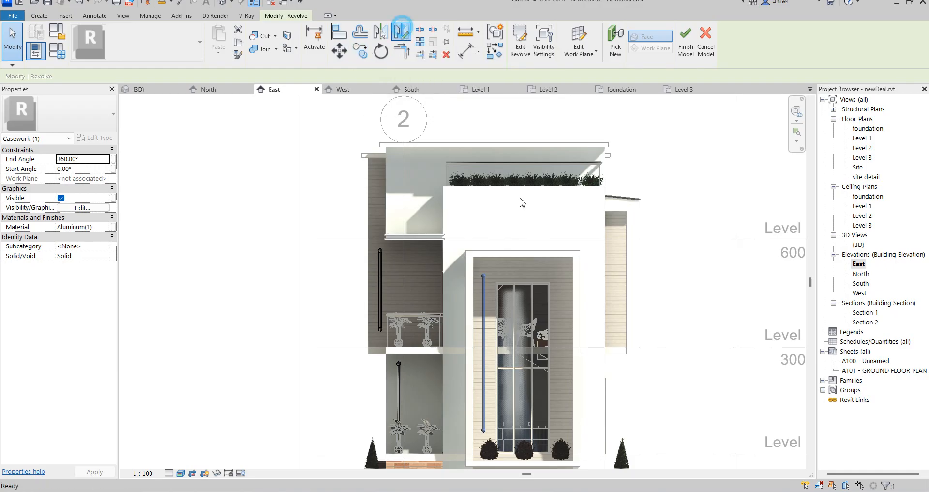
click(526, 250)
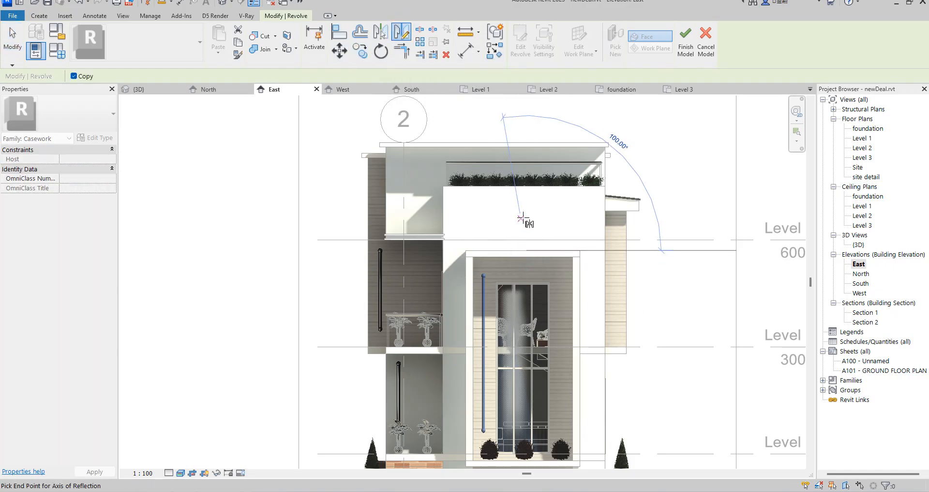
click(527, 215)
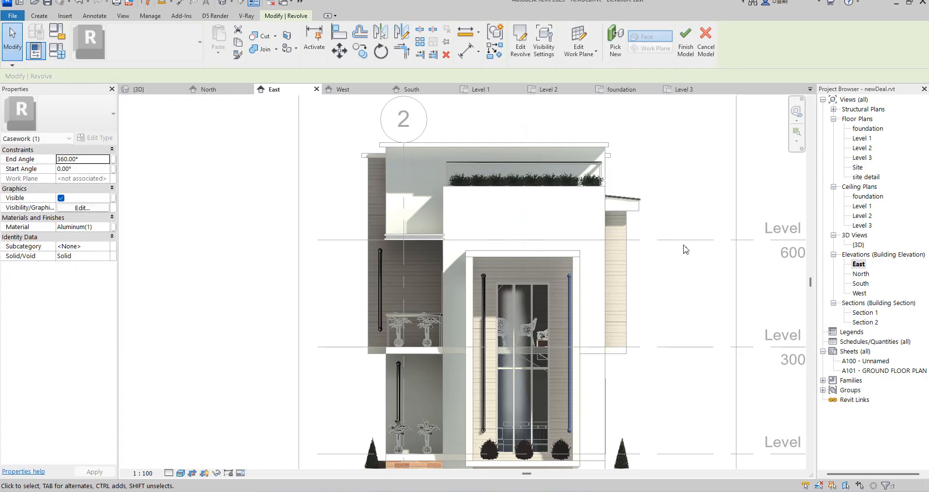
scroll(661, 415, up, 3)
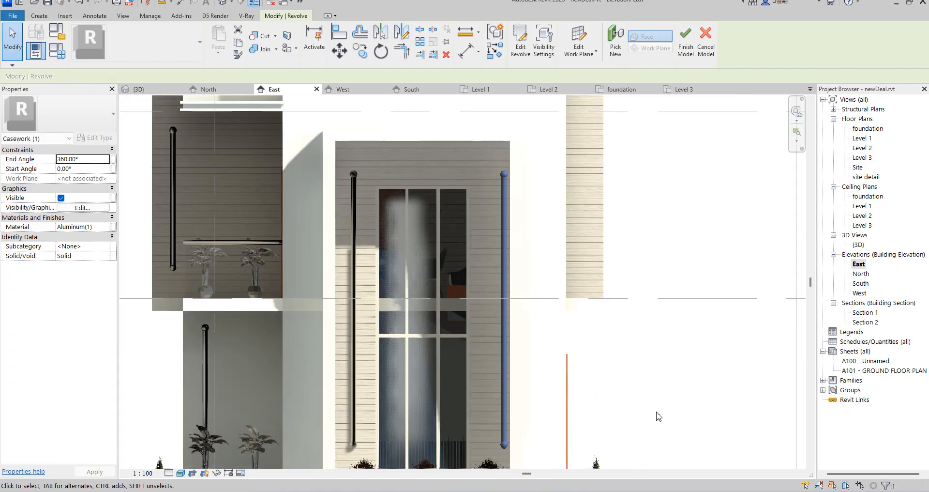
key(Left)
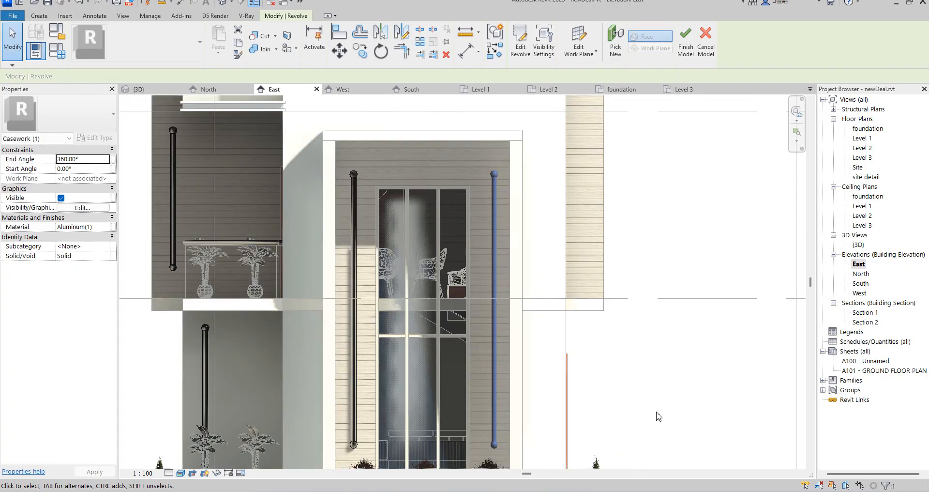
click(657, 406)
Finish the in-place casework model and answer the project save reminder.
scroll(590, 285, down, 6)
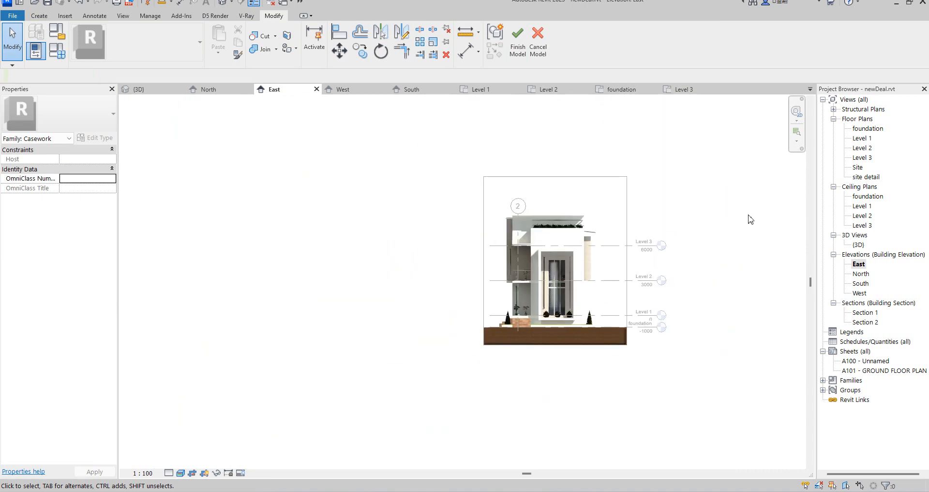
click(518, 39)
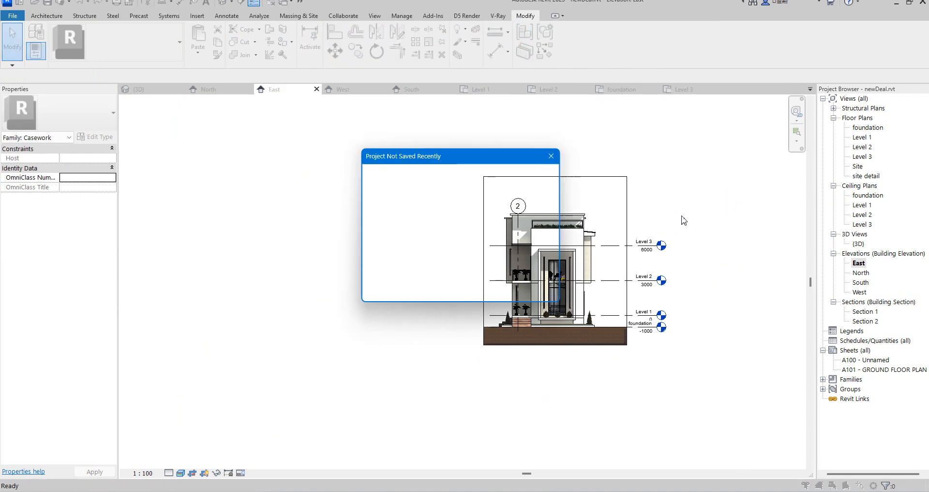
click(420, 223)
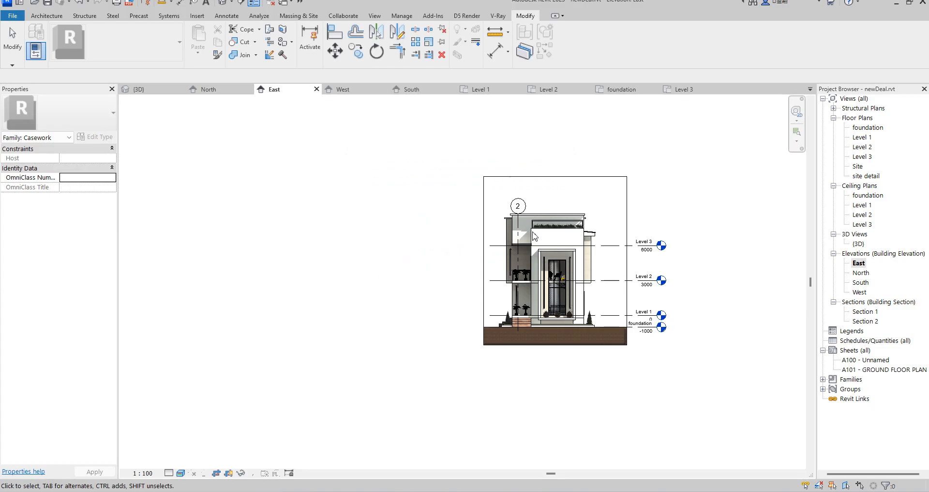
scroll(625, 256, up, 5)
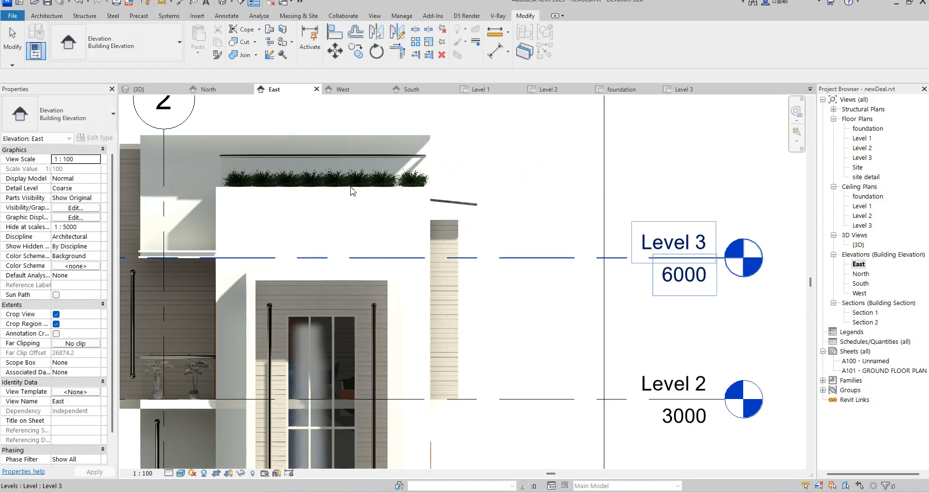
scroll(607, 196, down, 2)
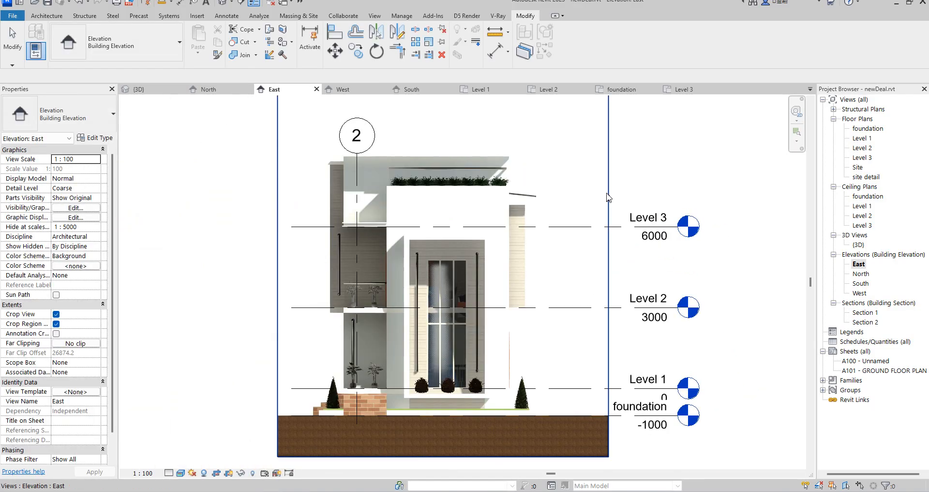
In the foundation floor plan, place a camera southeast of the house, aimed across it to a target beyond its northwest corner.
double_click(868, 129)
scroll(495, 334, down, 4)
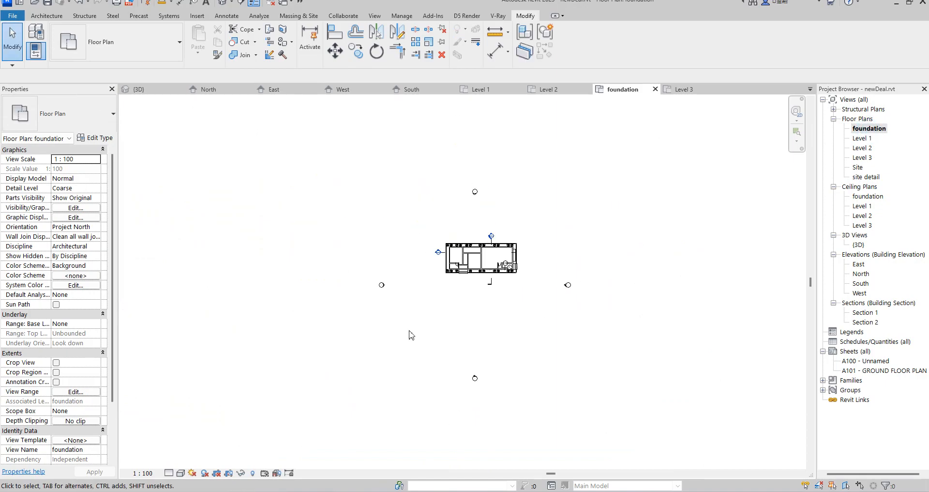
click(231, 3)
click(242, 29)
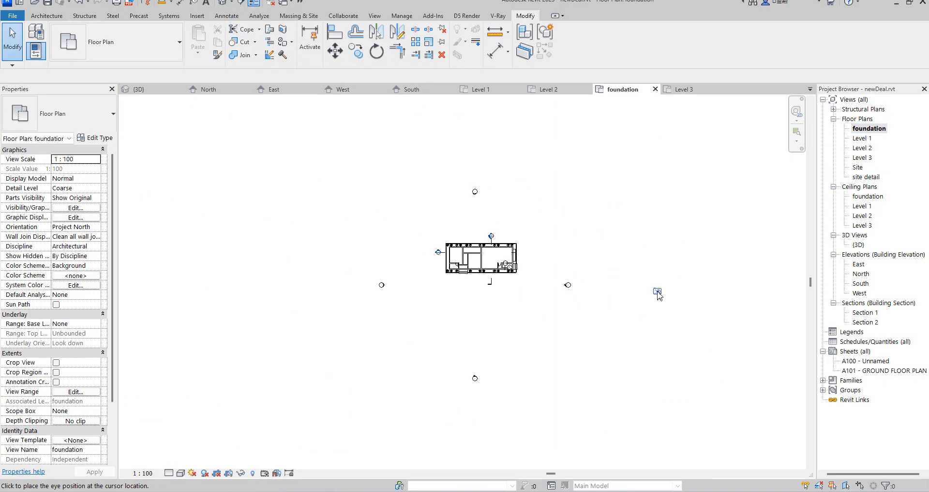
click(659, 302)
click(341, 189)
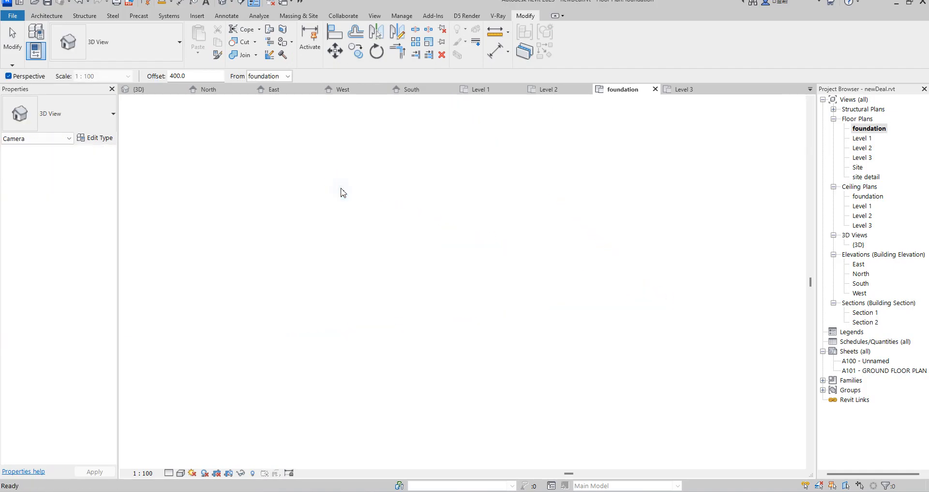
Crop the new camera view closely around the house by pulling in its bottom, right and left edges.
drag(463, 450, 432, 309)
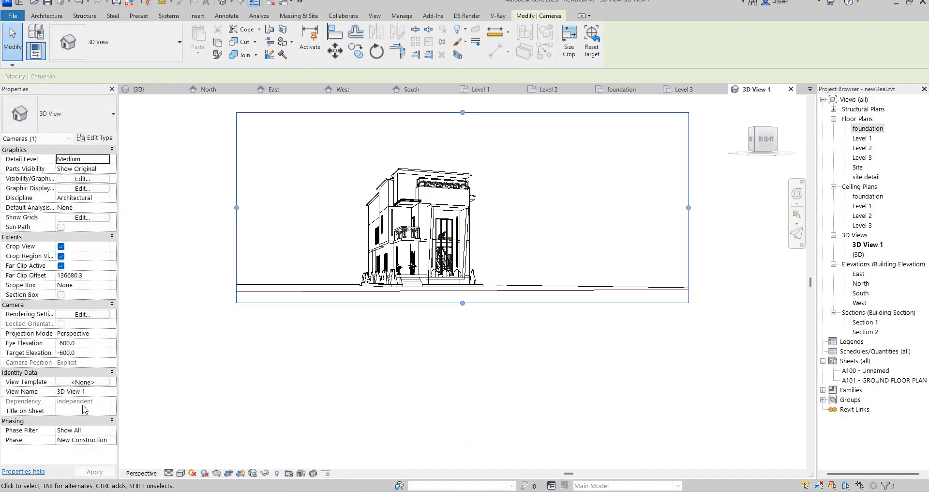
drag(688, 207, 276, 232)
drag(237, 207, 344, 208)
In the foundation plan, move the camera and its target closer to the house and shorten the far clip to about 43164 mm.
double_click(867, 128)
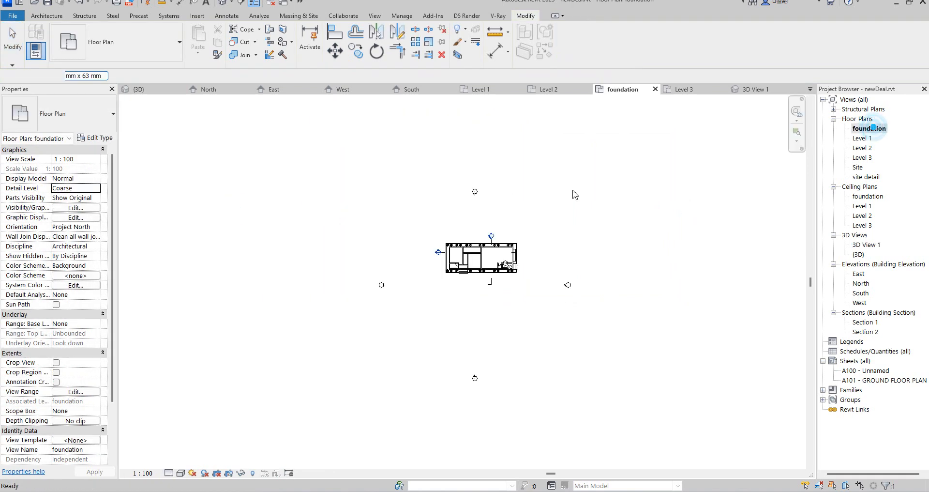
drag(658, 300, 550, 286)
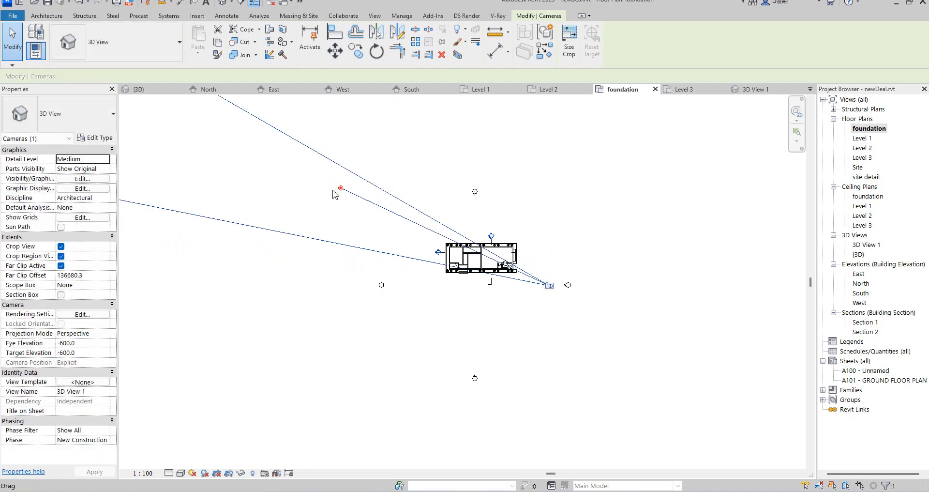
drag(341, 188, 435, 238)
scroll(560, 266, down, 2)
drag(235, 176, 452, 246)
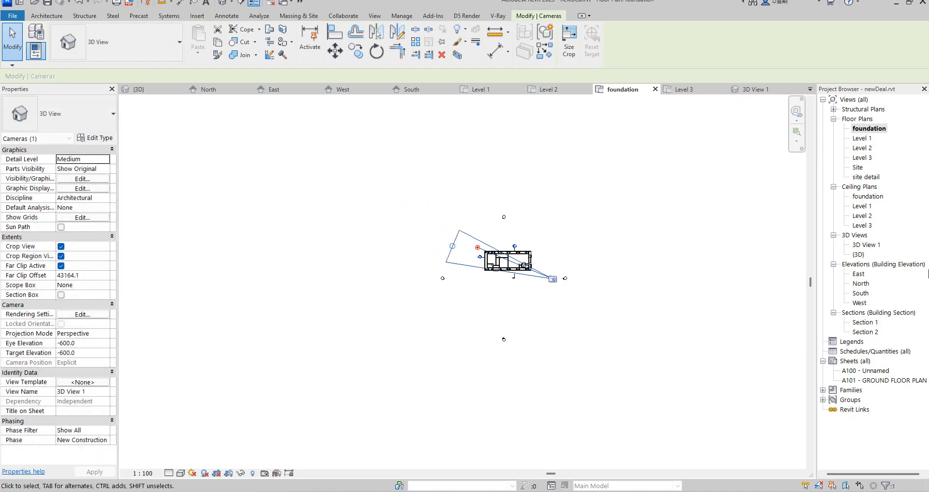
In 3D View 1, enlarge the crop region on all four sides until the whole house fits inside.
double_click(868, 244)
drag(500, 228, 701, 228)
scroll(561, 256, down, 3)
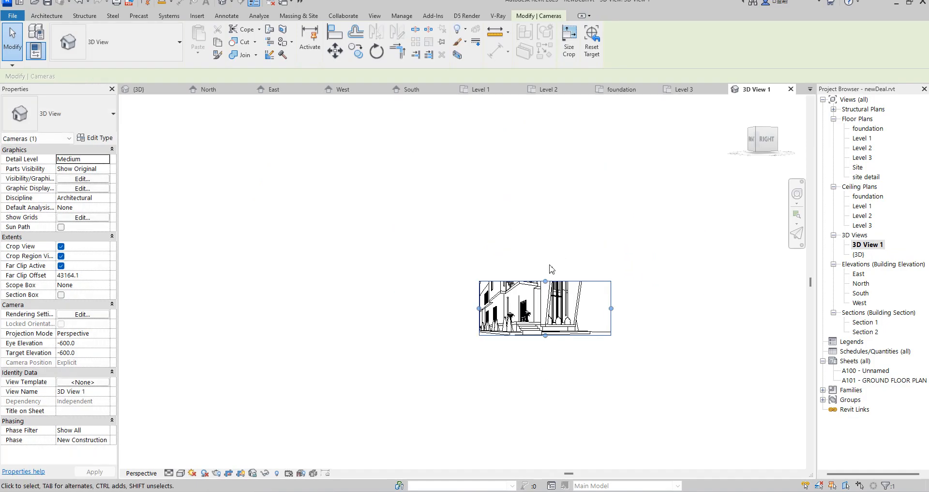
drag(545, 282, 537, 201)
drag(478, 267, 444, 285)
drag(528, 334, 530, 350)
click(669, 315)
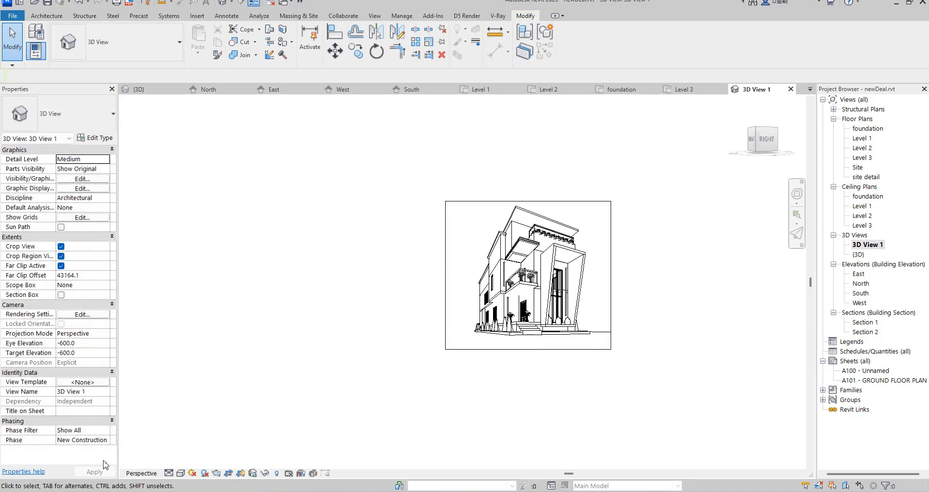
Set the visual style of 3D View 1 to Realistic and view the facade up close.
click(181, 473)
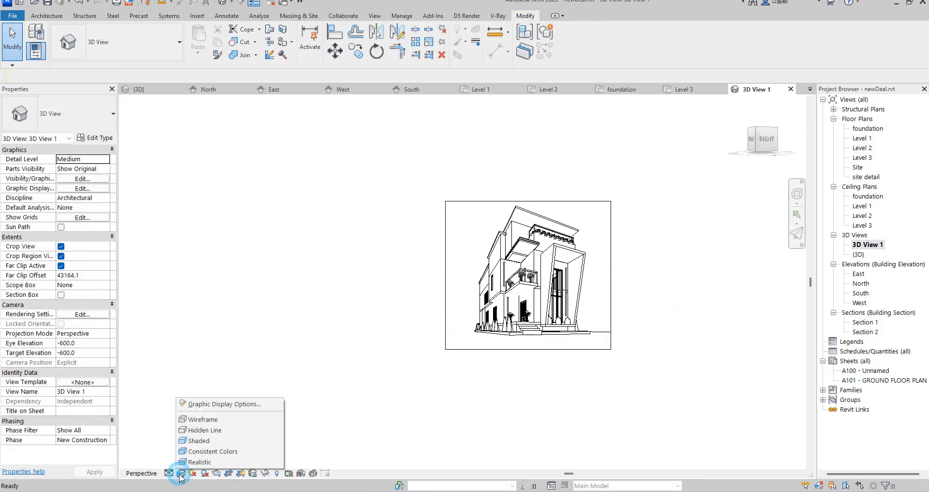
click(202, 462)
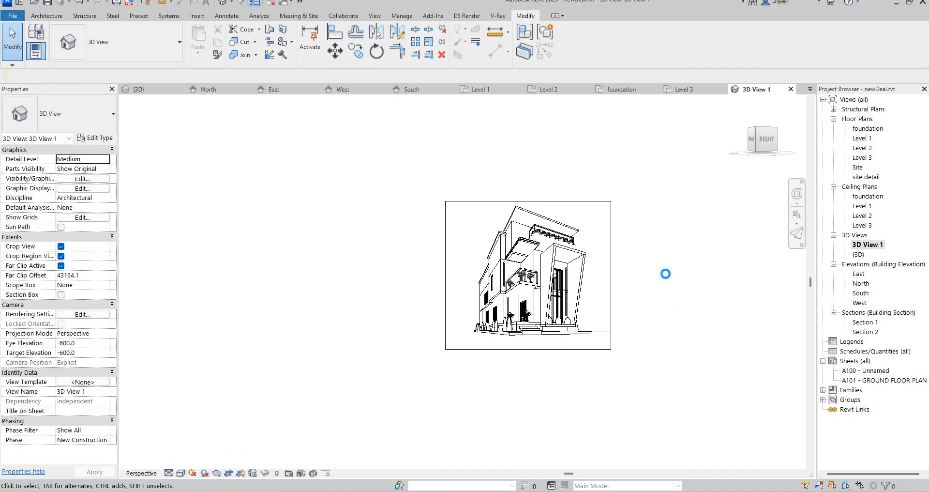
scroll(588, 207, up, 6)
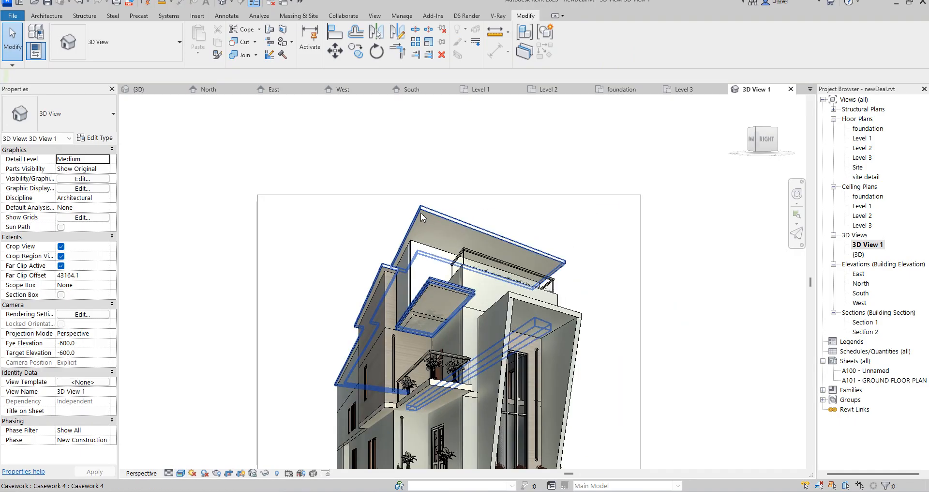
Raise the top edge of 3D View 1's crop region slightly to leave more space above the roof.
scroll(419, 213, up, 1)
scroll(558, 209, down, 2)
click(502, 196)
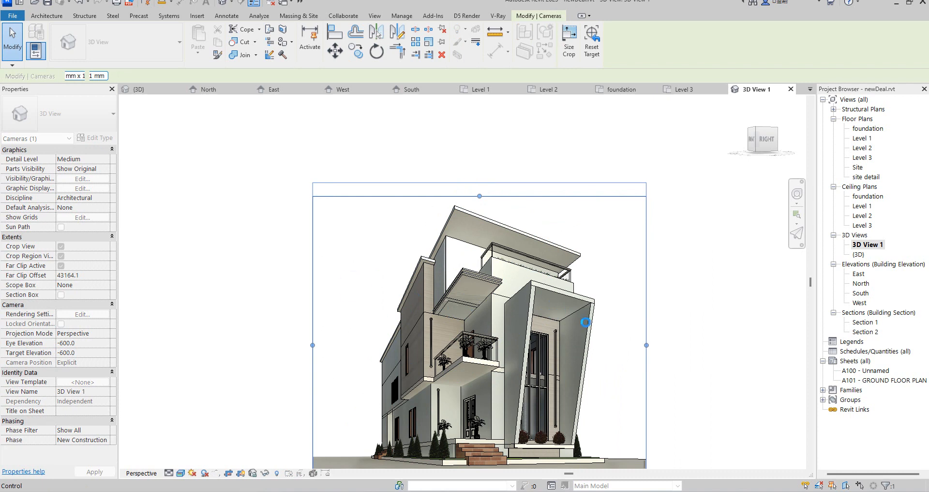
click(606, 281)
scroll(605, 285, up, 3)
scroll(735, 274, down, 4)
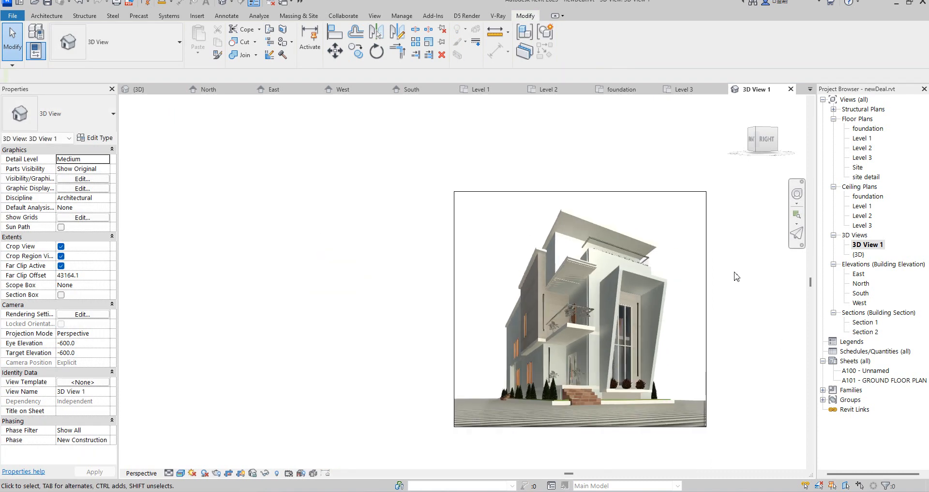
Set both the eye elevation and the target elevation of the 3D View 1 camera to 600.
scroll(780, 343, up, 3)
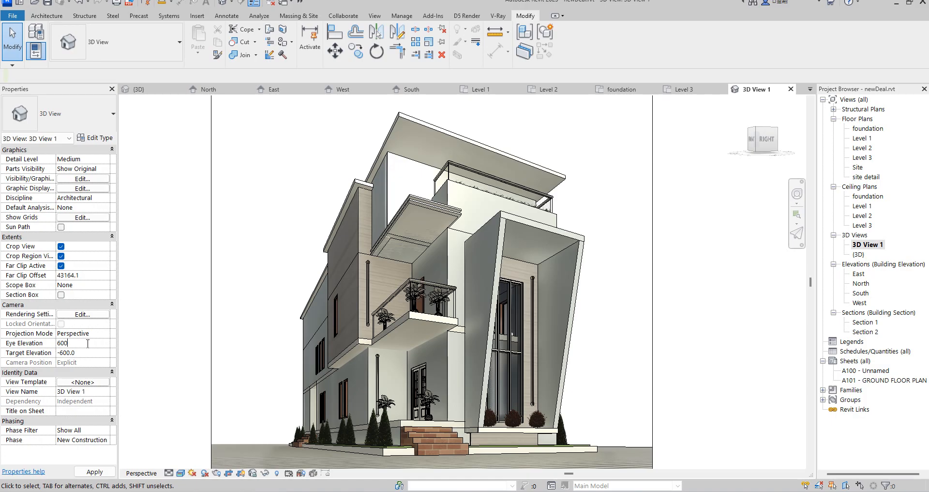
click(89, 353)
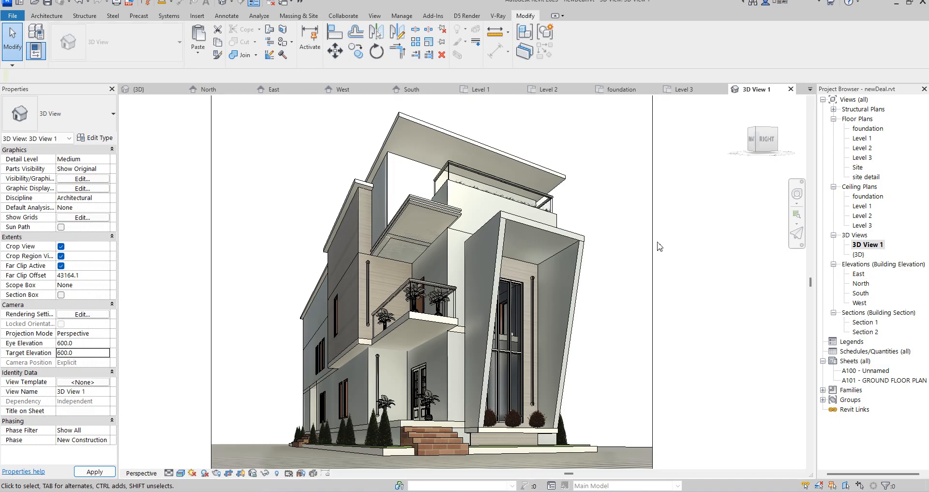
key(Return)
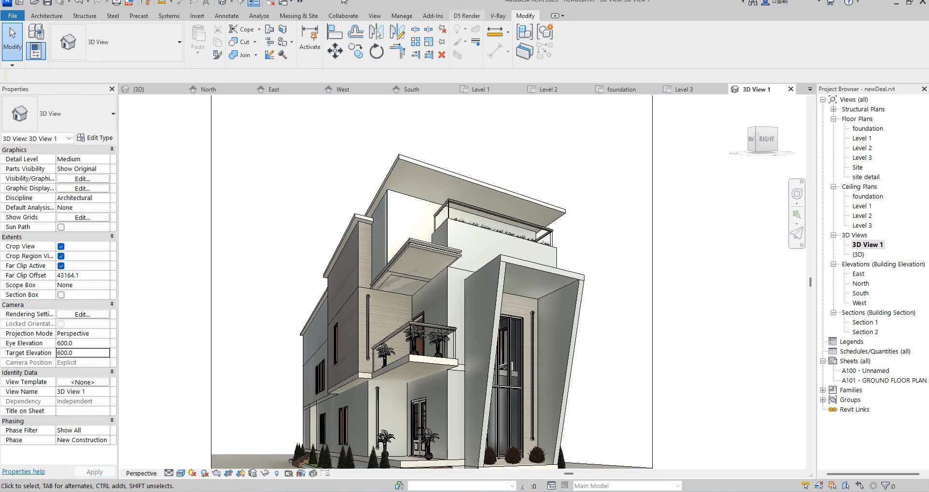
Extend the bottom edge of the crop region downward to include more ground in front of the entrance steps.
scroll(556, 215, down, 4)
scroll(541, 375, up, 3)
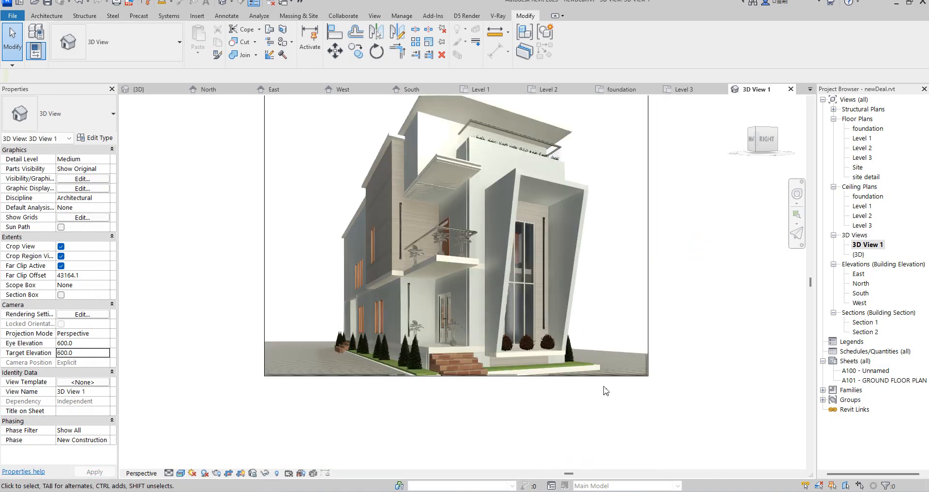
click(615, 379)
drag(456, 376, 490, 407)
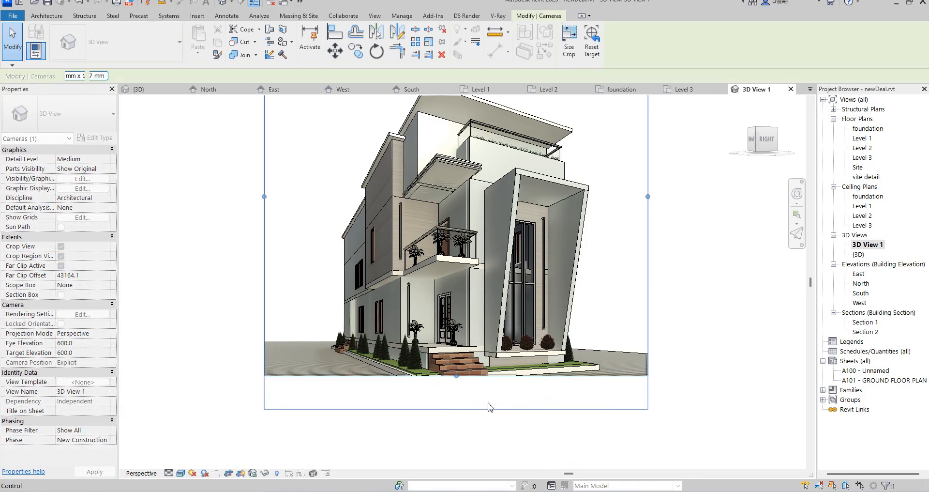
click(721, 354)
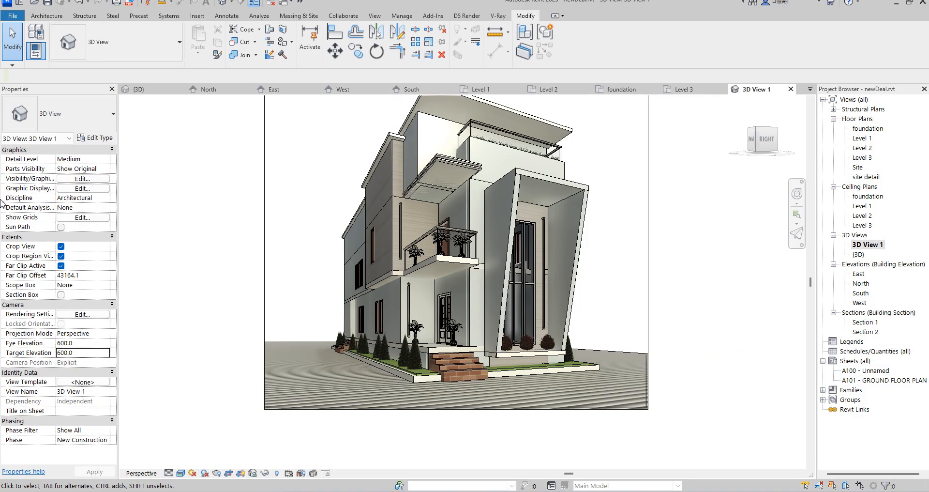
Fit the whole camera view on screen and examine the house's balcony, facade and entrance.
scroll(233, 310, down, 3)
scroll(236, 292, up, 3)
right_click(220, 234)
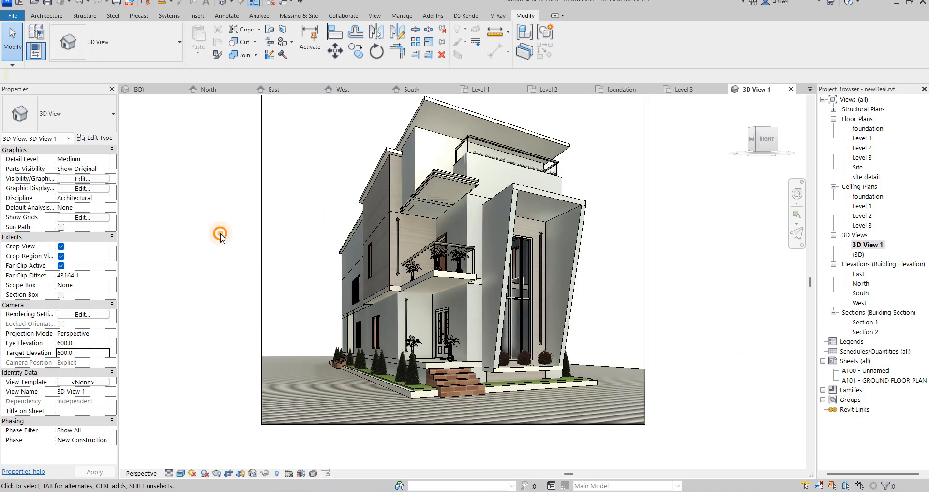
click(261, 373)
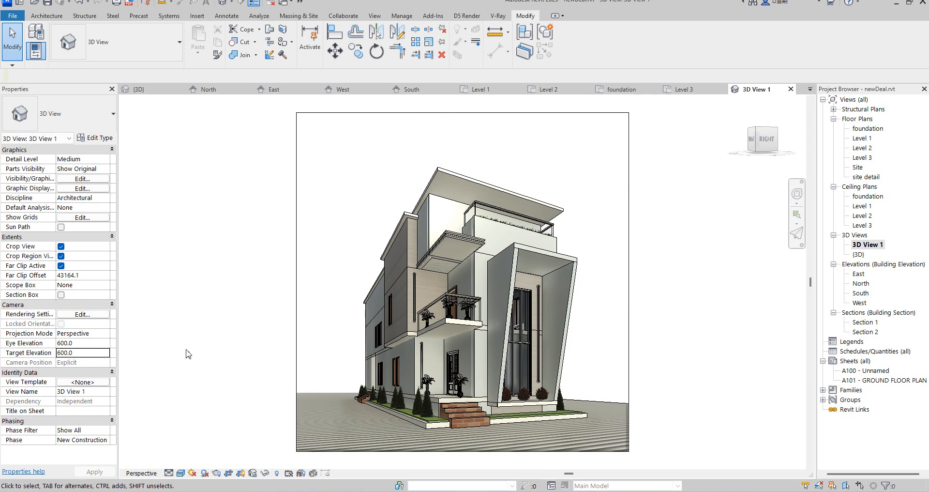
scroll(448, 265, up, 5)
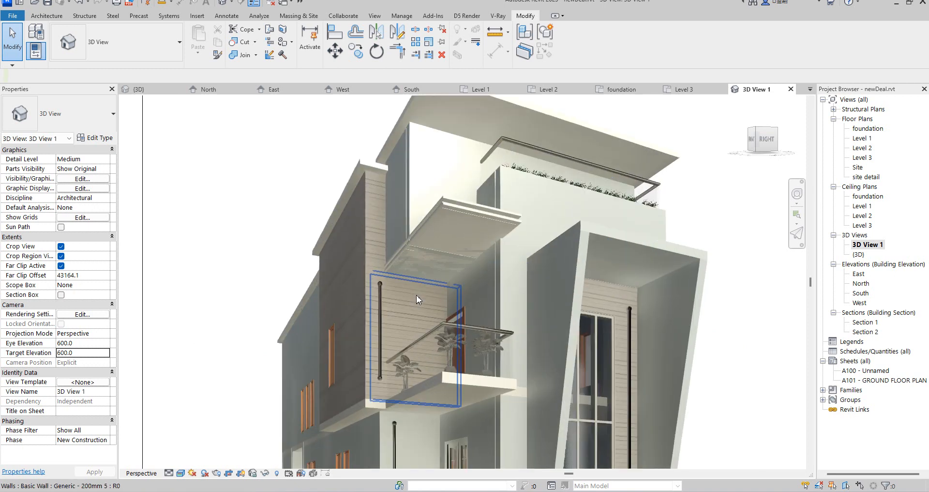
scroll(402, 269, down, 6)
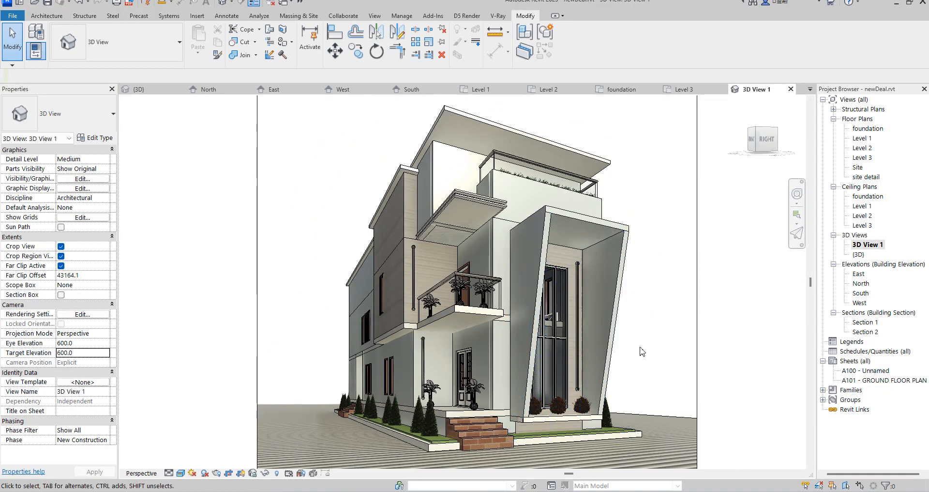
click(193, 237)
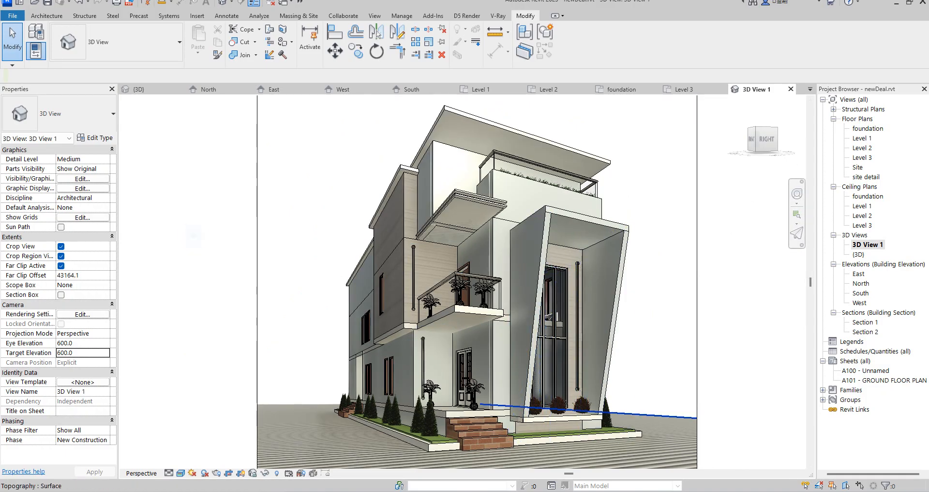